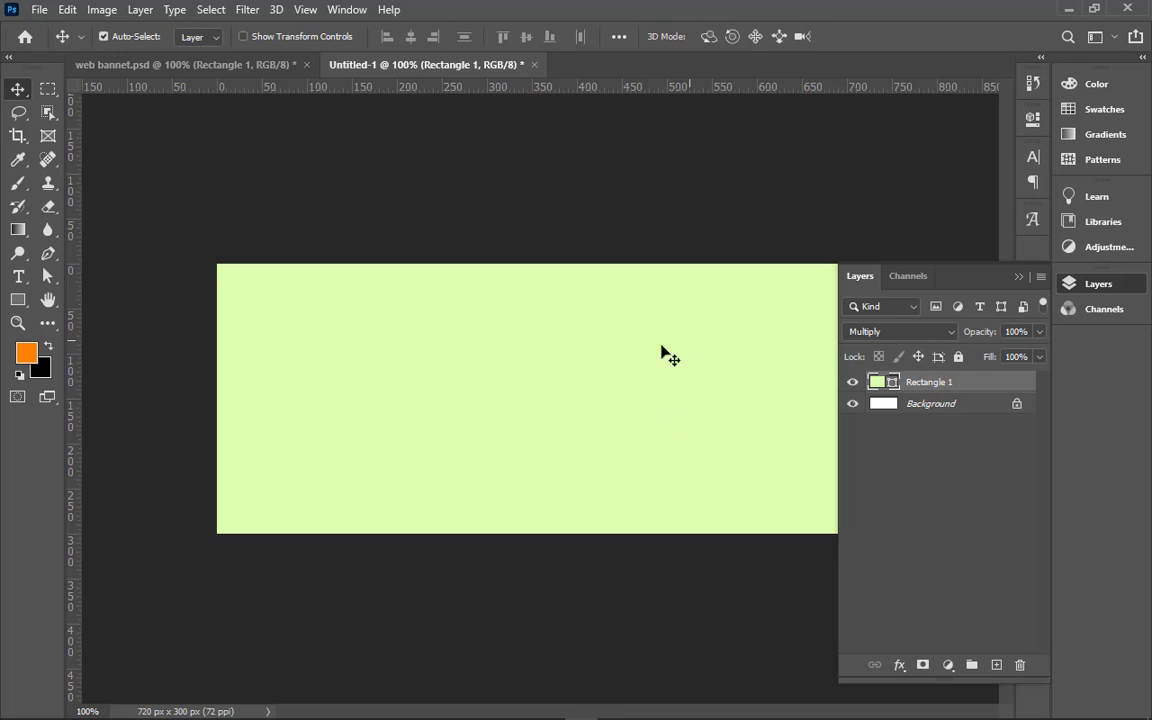
- Show the watercolor texture layer, Layer 2, in web bannet.psd and copy it into the Untitled-1 document
click(166, 66)
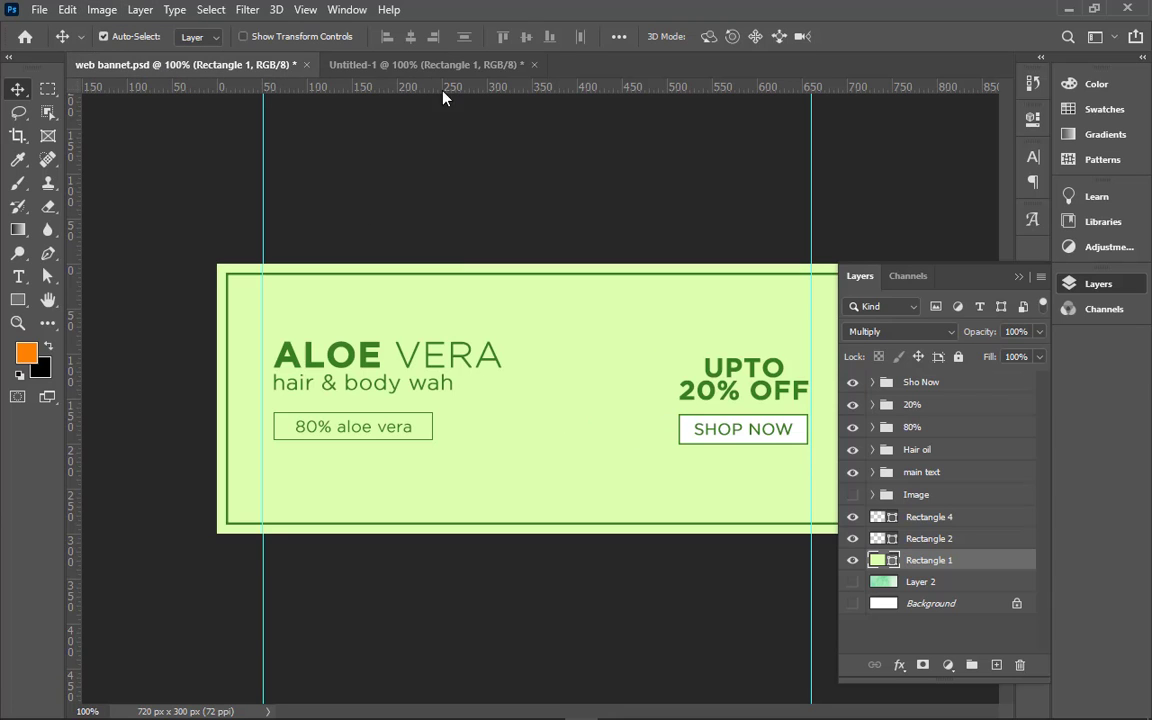
click(885, 582)
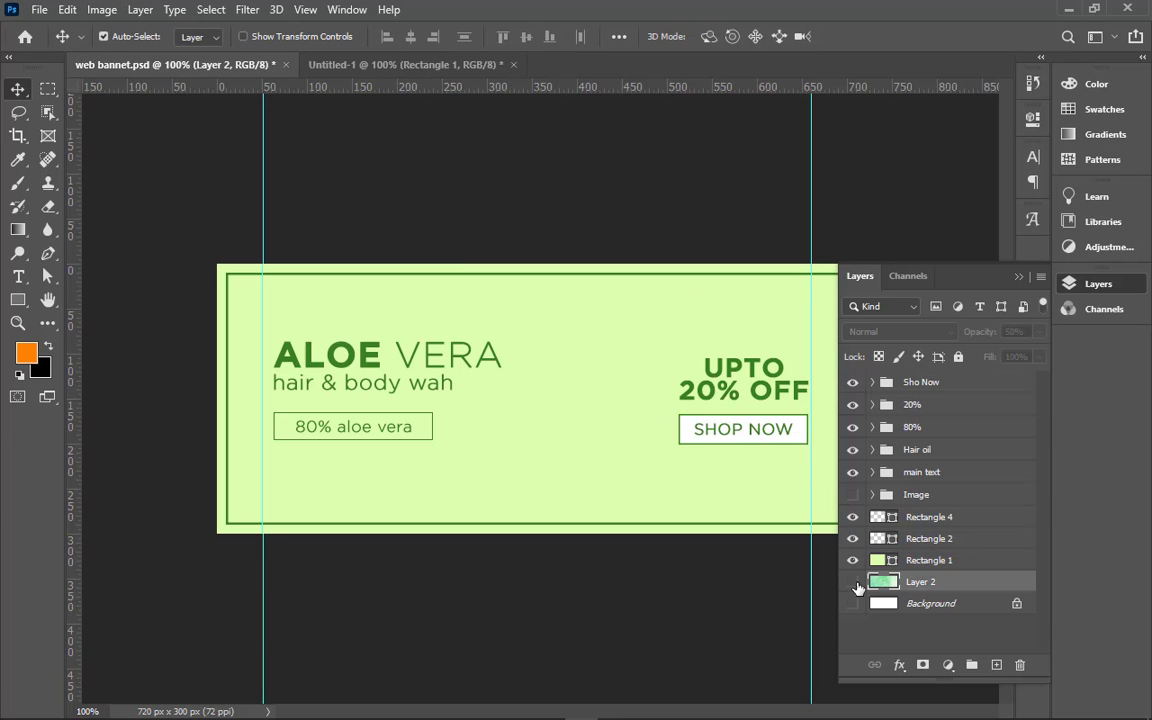
click(852, 582)
drag(885, 582, 563, 397)
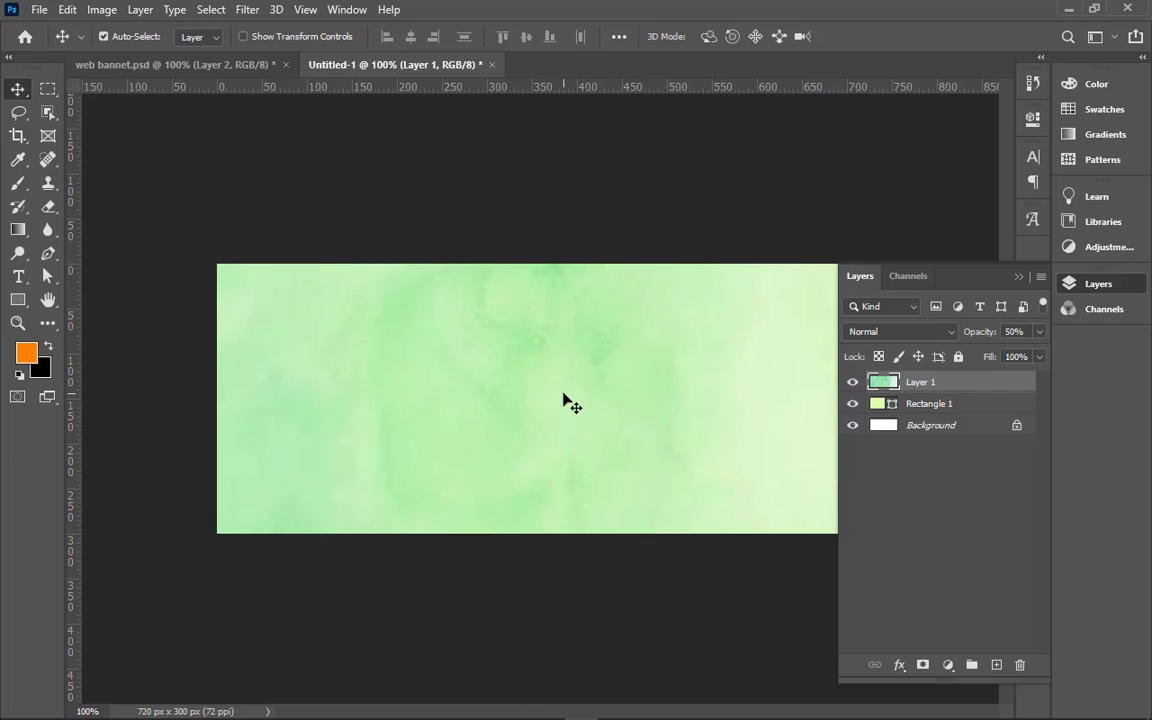
- Reposition the watercolor texture in Untitled-1 to about X 360 px and Y 166.5 px with Free Transform
key(ctrl+minus)
key(ctrl+t)
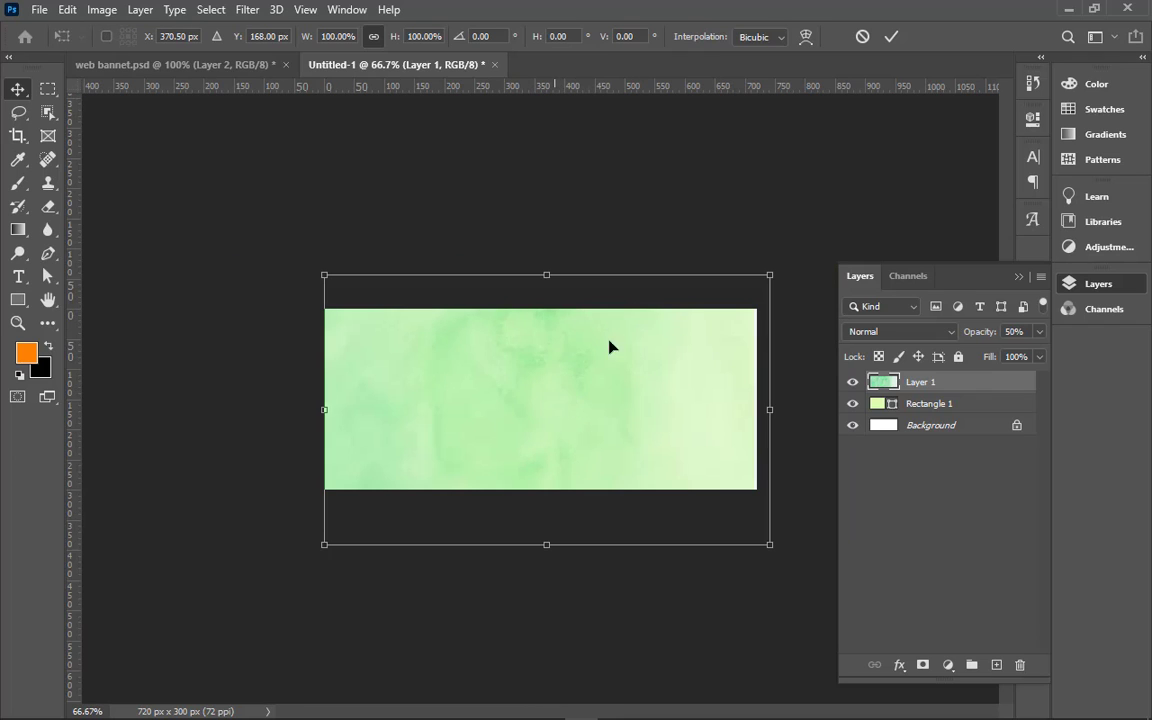
drag(648, 411, 641, 411)
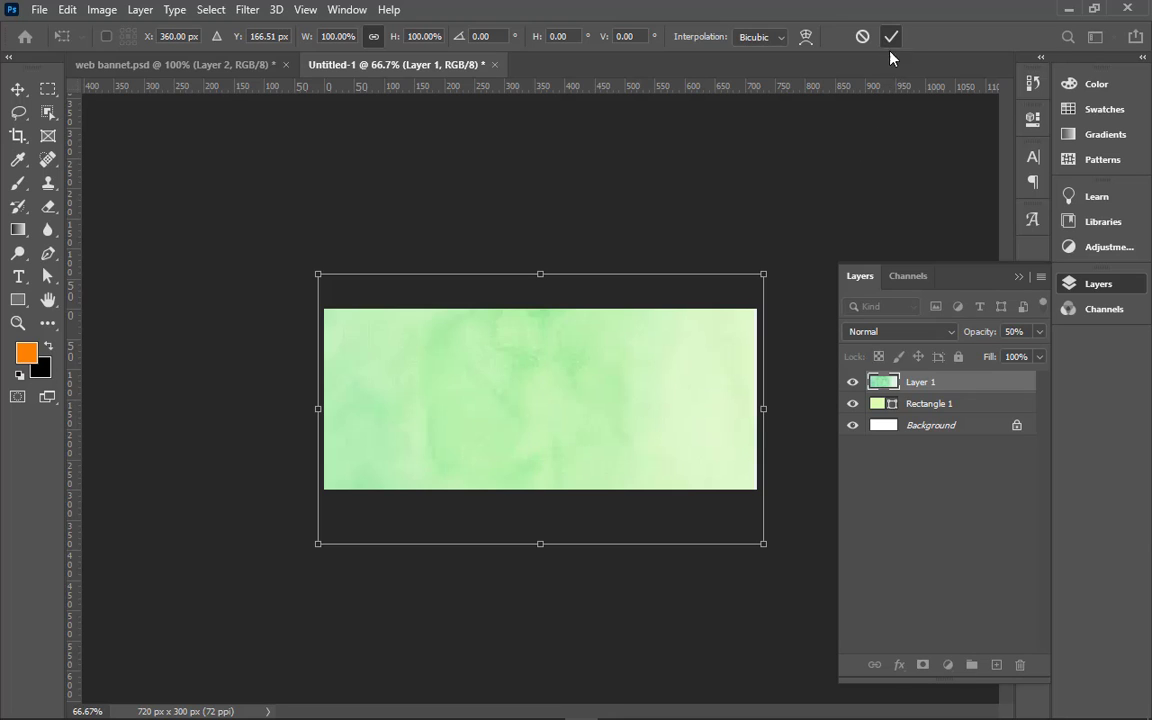
click(891, 37)
click(900, 331)
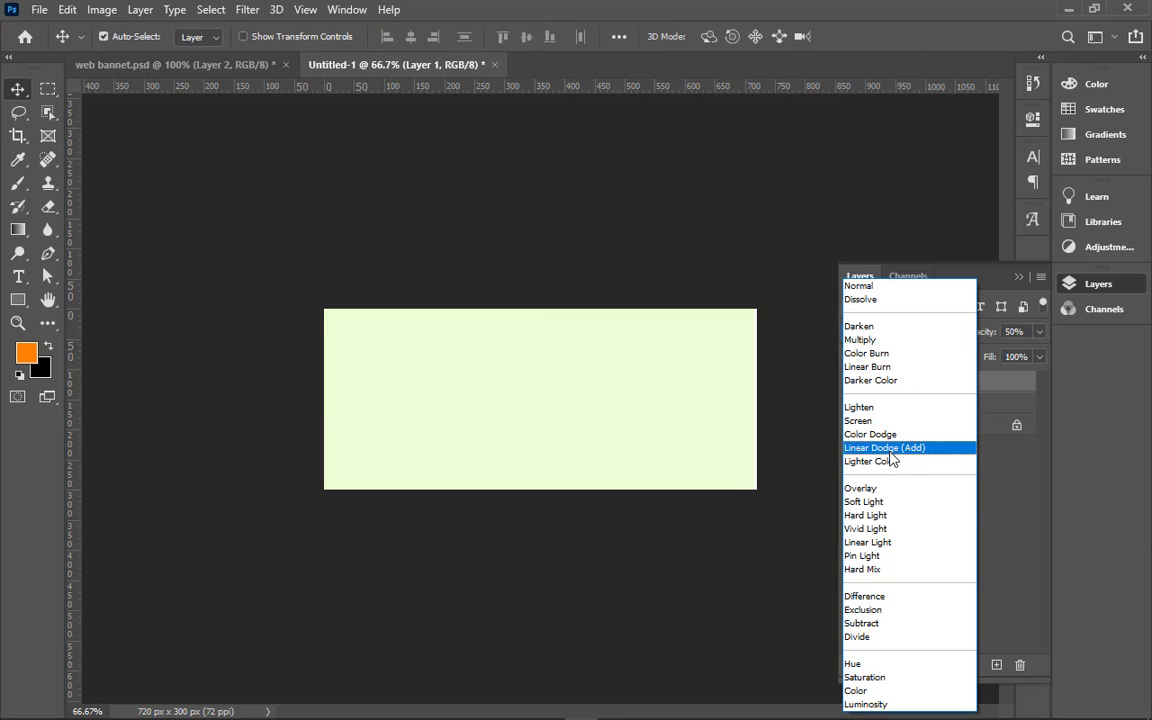
click(1052, 541)
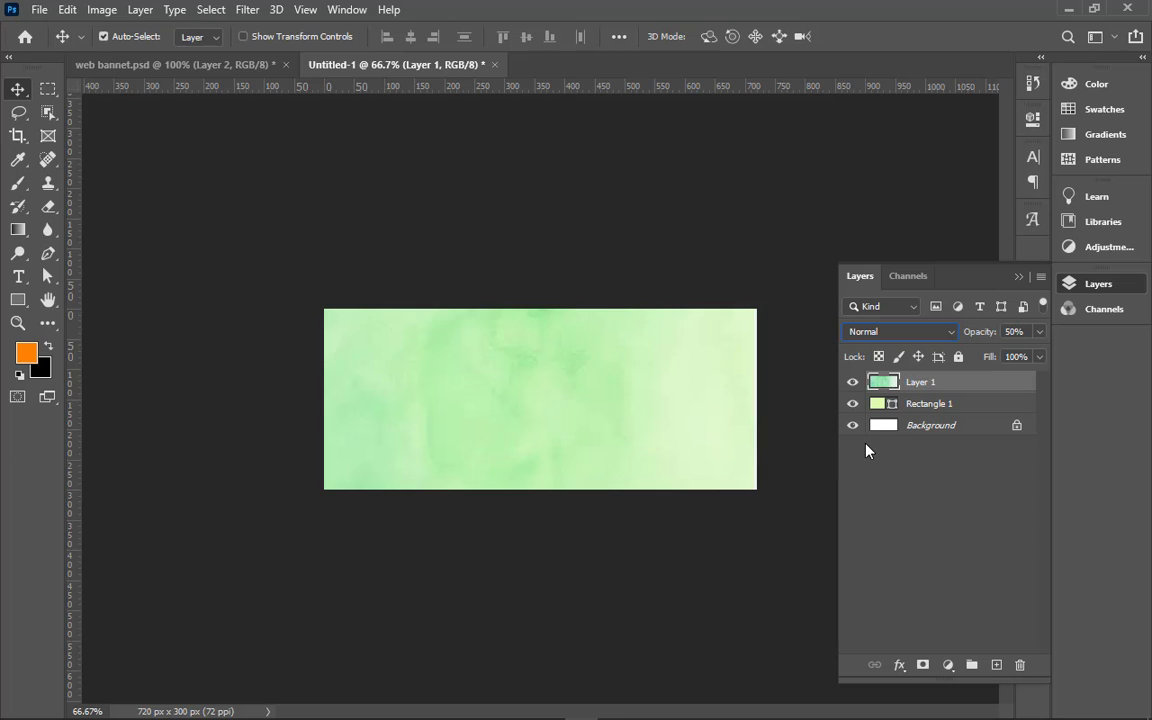
- Enlarge the watercolor texture proportionally to about 105.6% with Free Transform
key(ctrl+t)
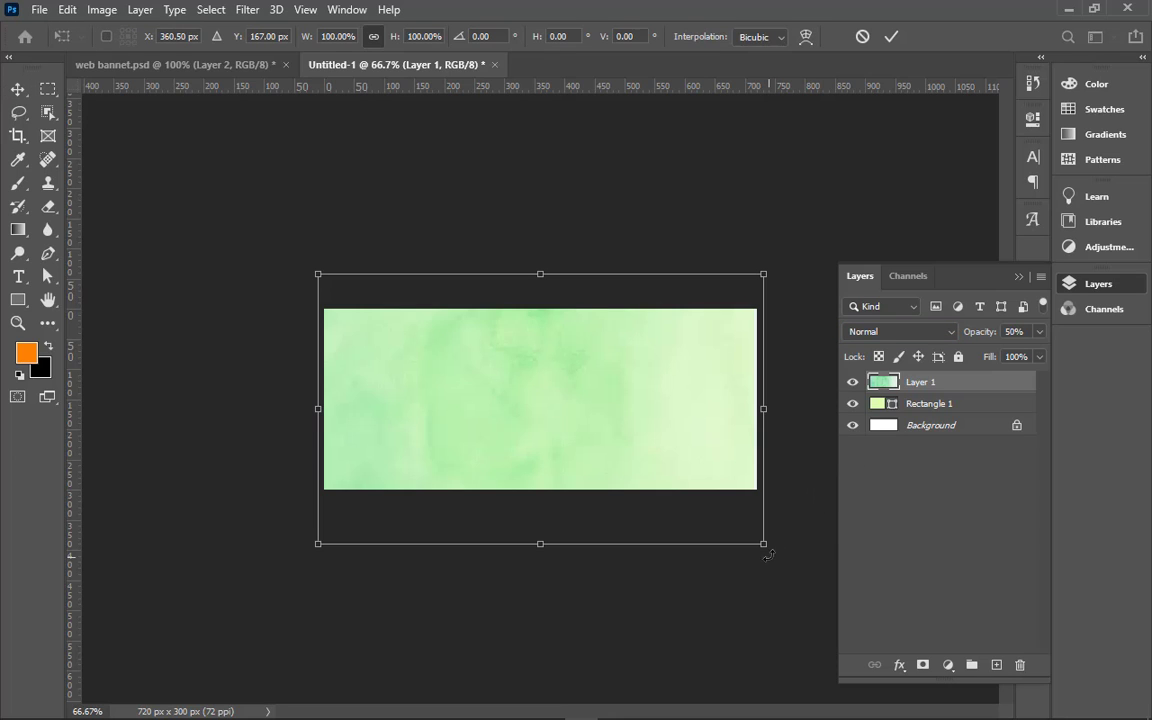
drag(765, 545, 789, 559)
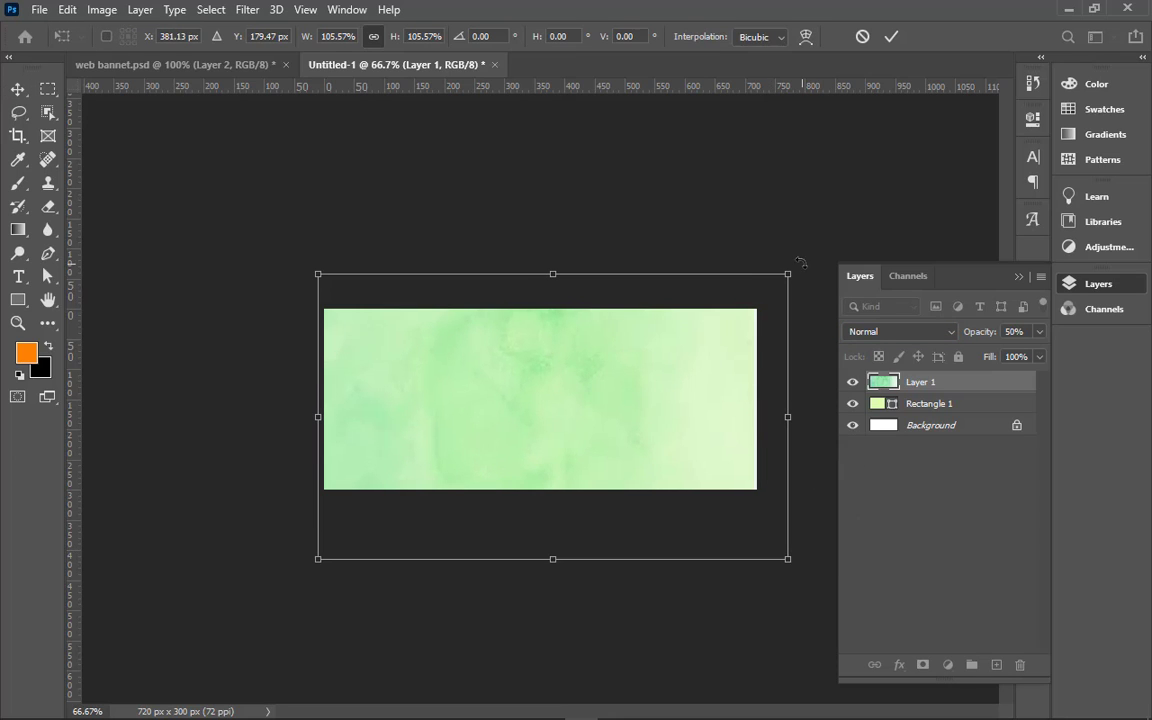
click(891, 36)
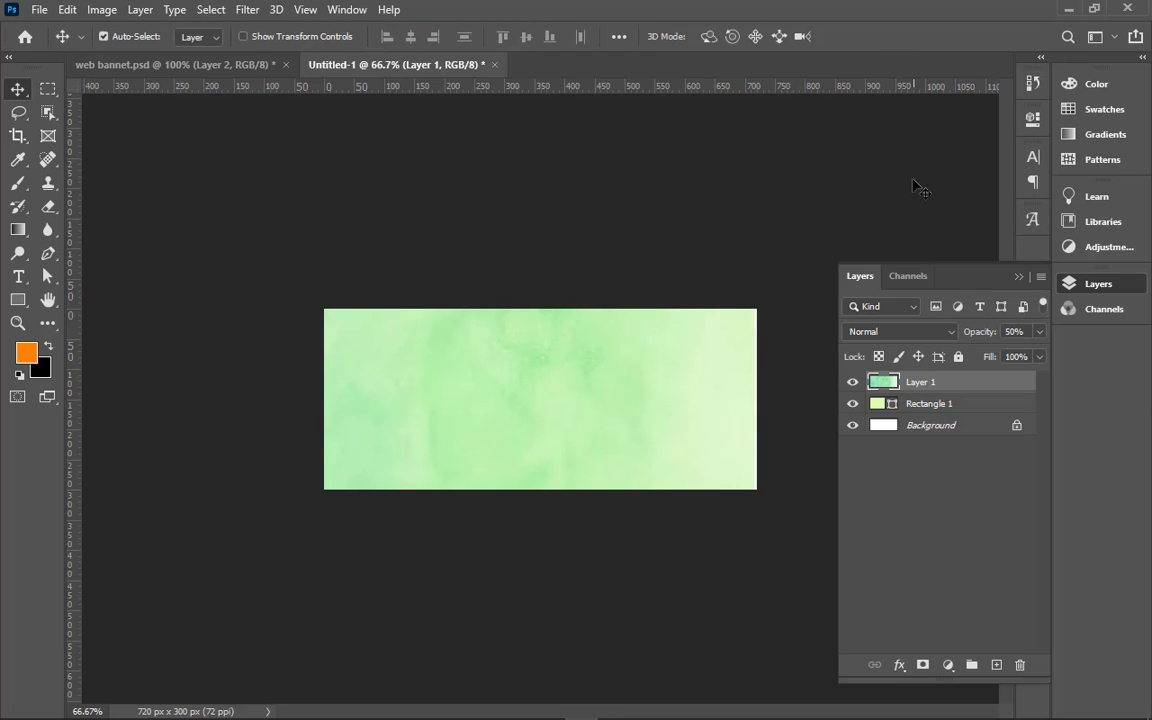
- Temporarily hide Layer 1 and shift Rectangle 1 to cover the white strip along the canvas's right edge
click(872, 403)
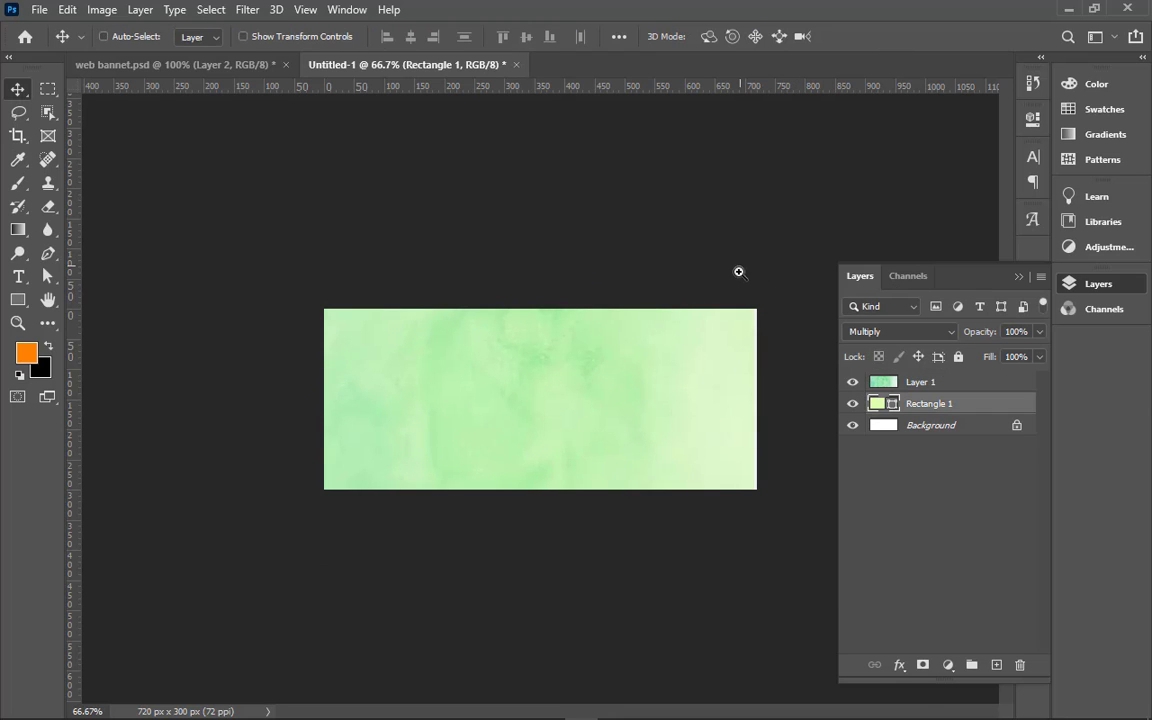
scroll(765, 332, up, 5)
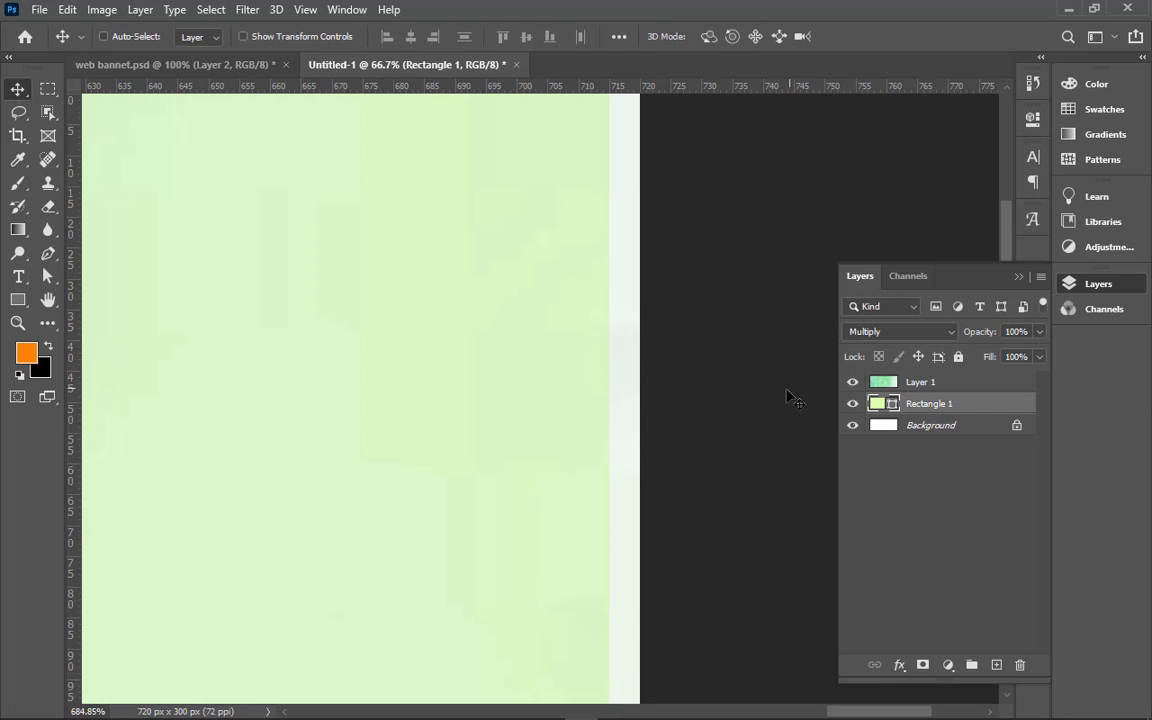
click(852, 382)
drag(497, 398, 545, 404)
click(852, 384)
key(ctrl+0)
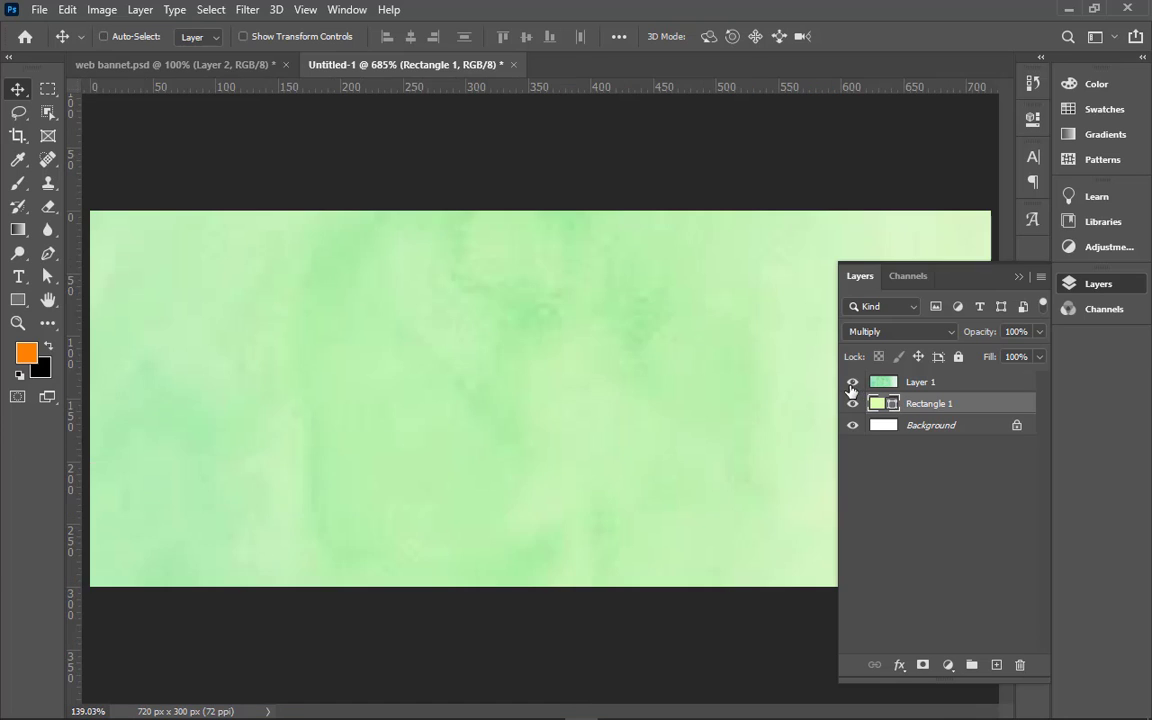
key(ctrl+1)
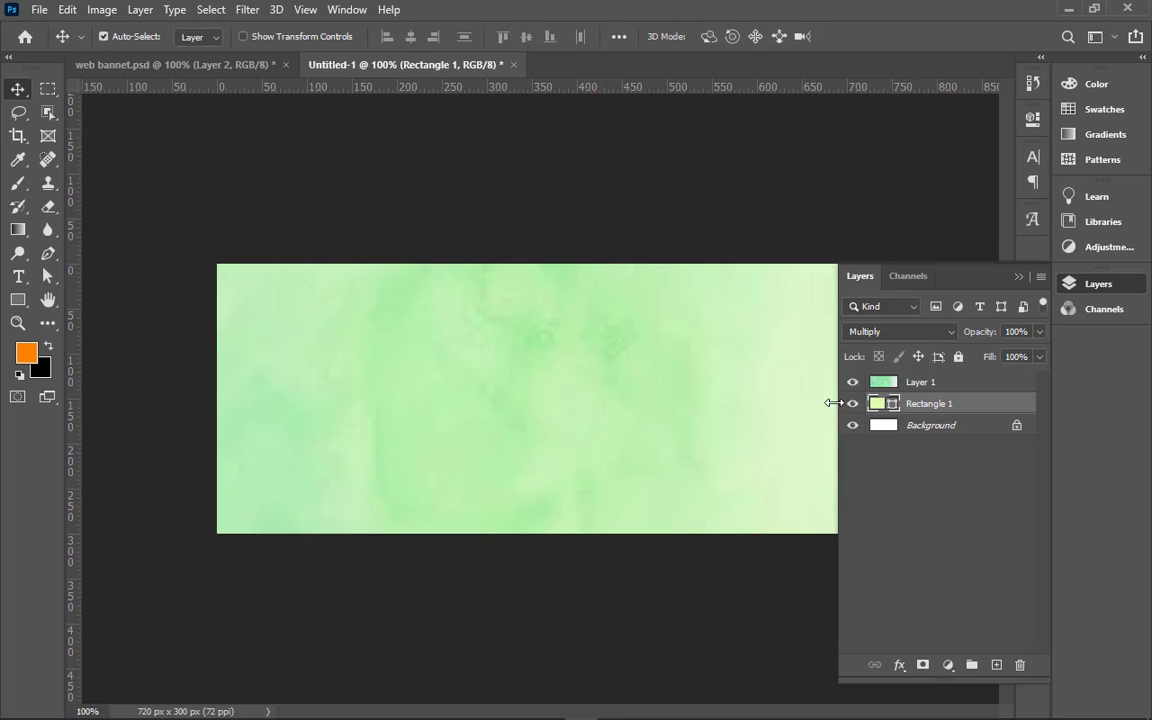
- Turn on the visibility of the Image group in web bannet.psd
click(213, 63)
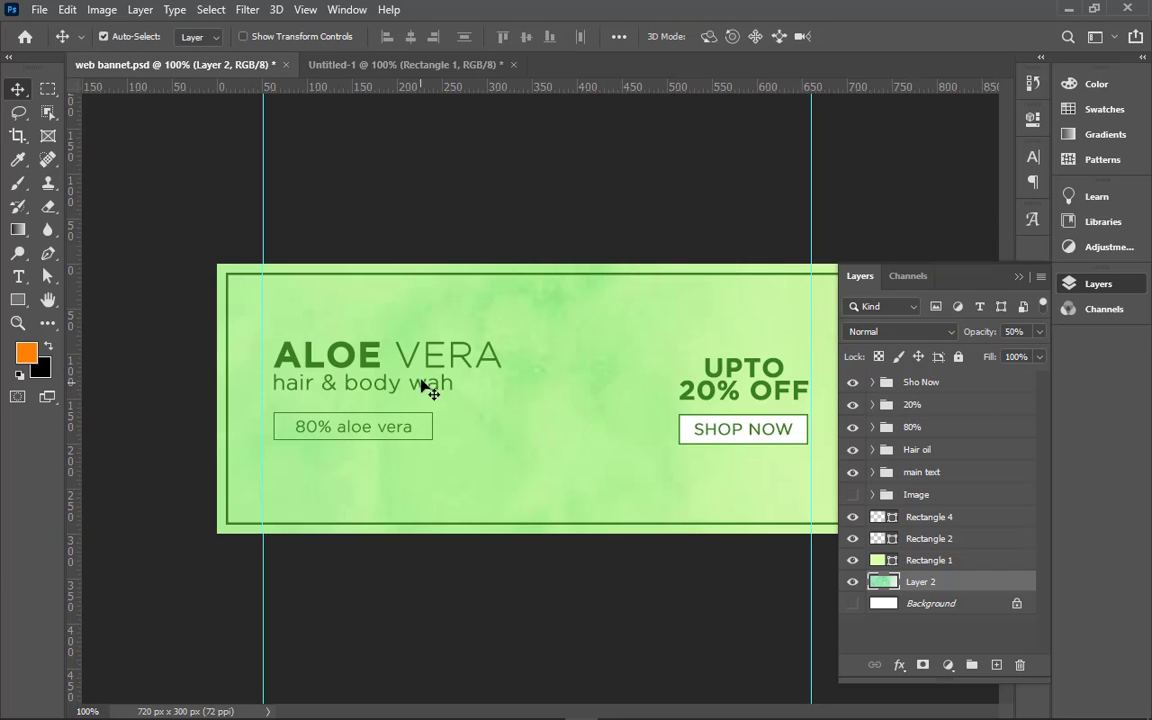
click(910, 497)
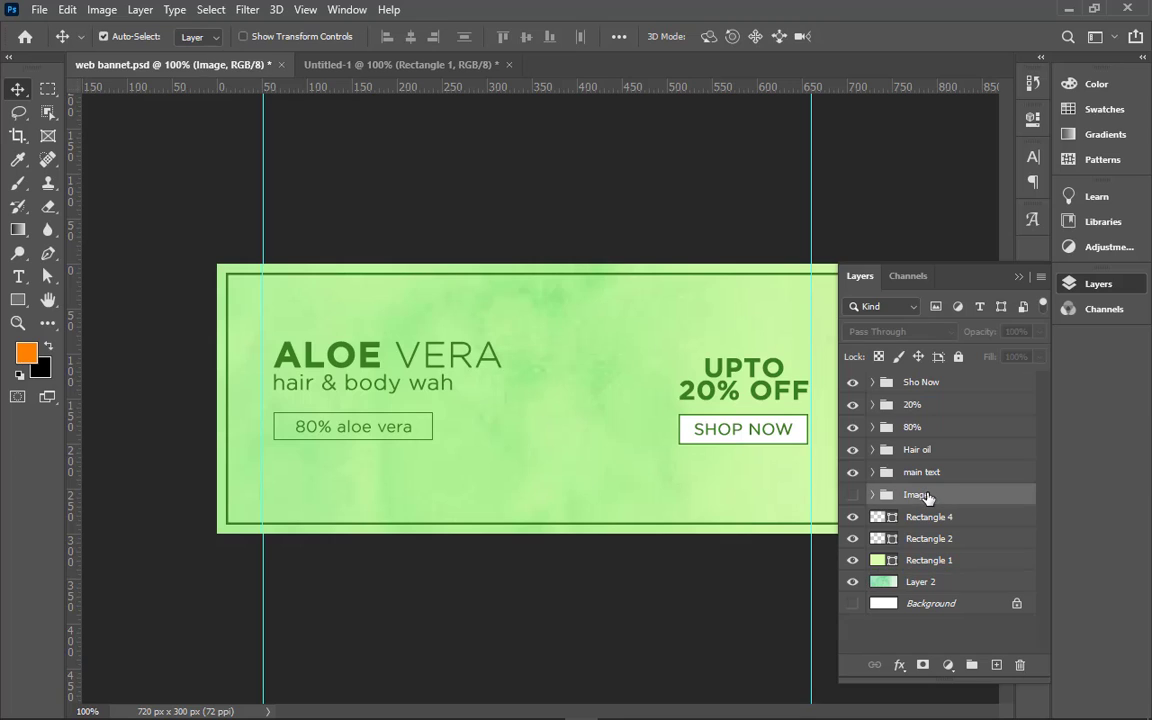
click(853, 495)
click(853, 495)
click(853, 495)
- Copy the Image group of aloe leaves from web bannet.psd into Untitled-1, undoing the first misplaced copy and placing it at its original position
drag(882, 493, 535, 427)
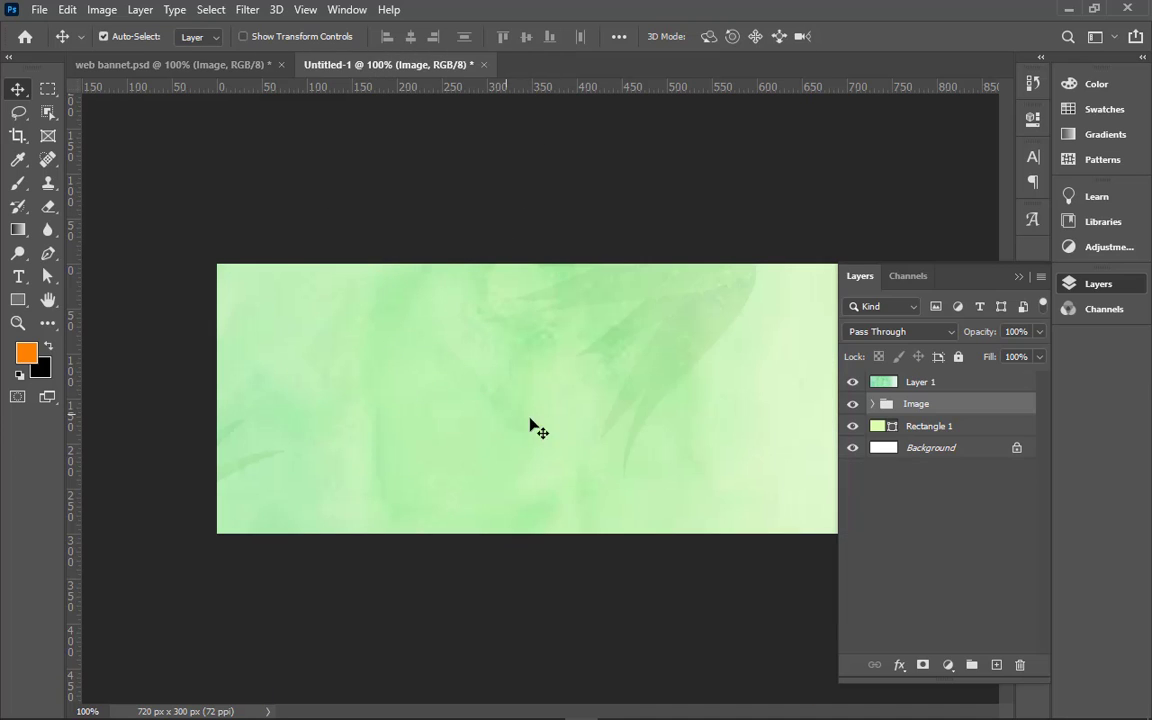
key(ctrl+z)
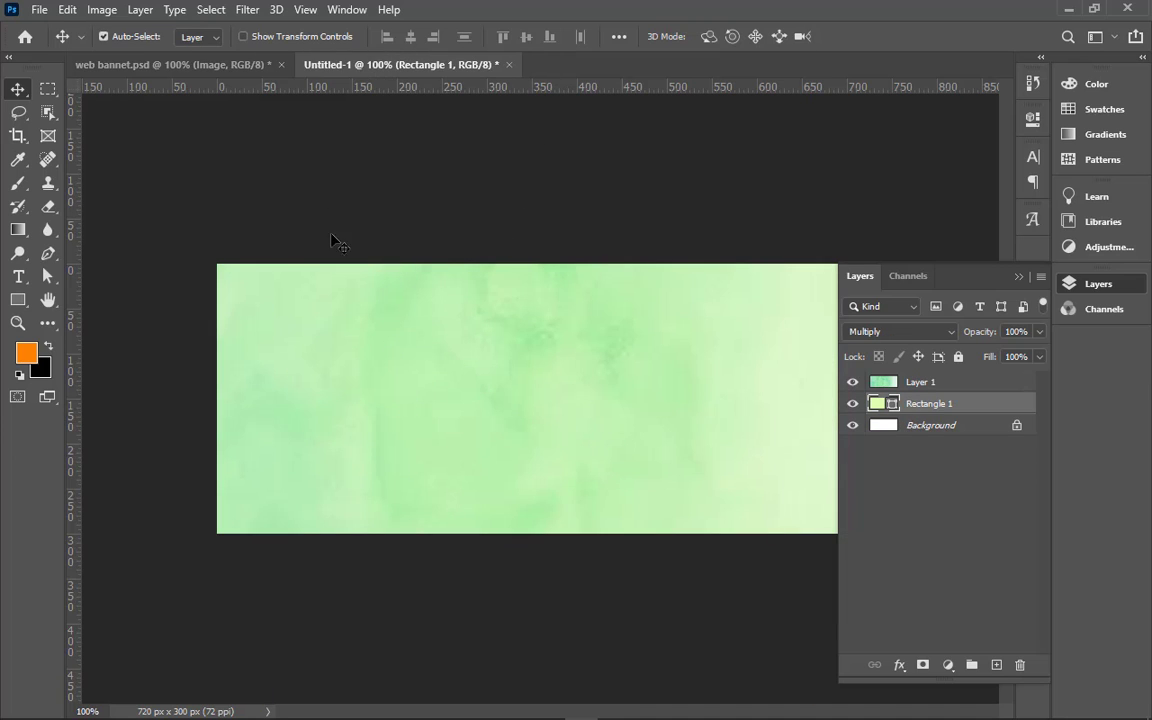
click(222, 67)
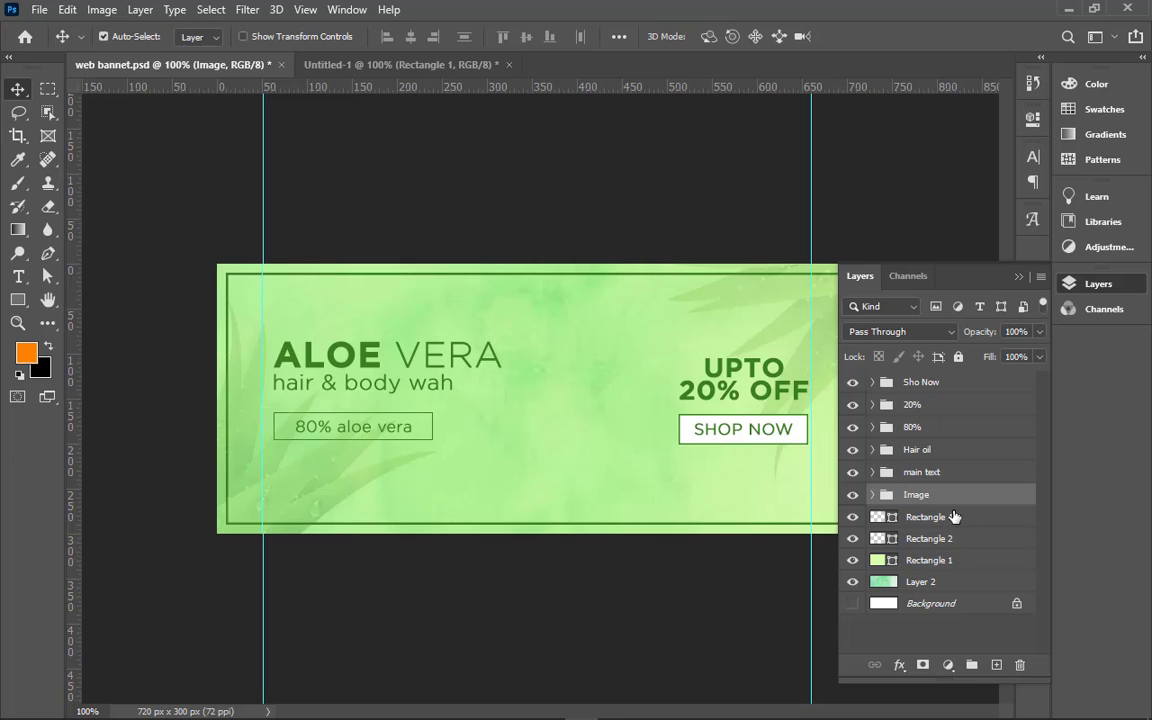
drag(950, 503, 560, 421)
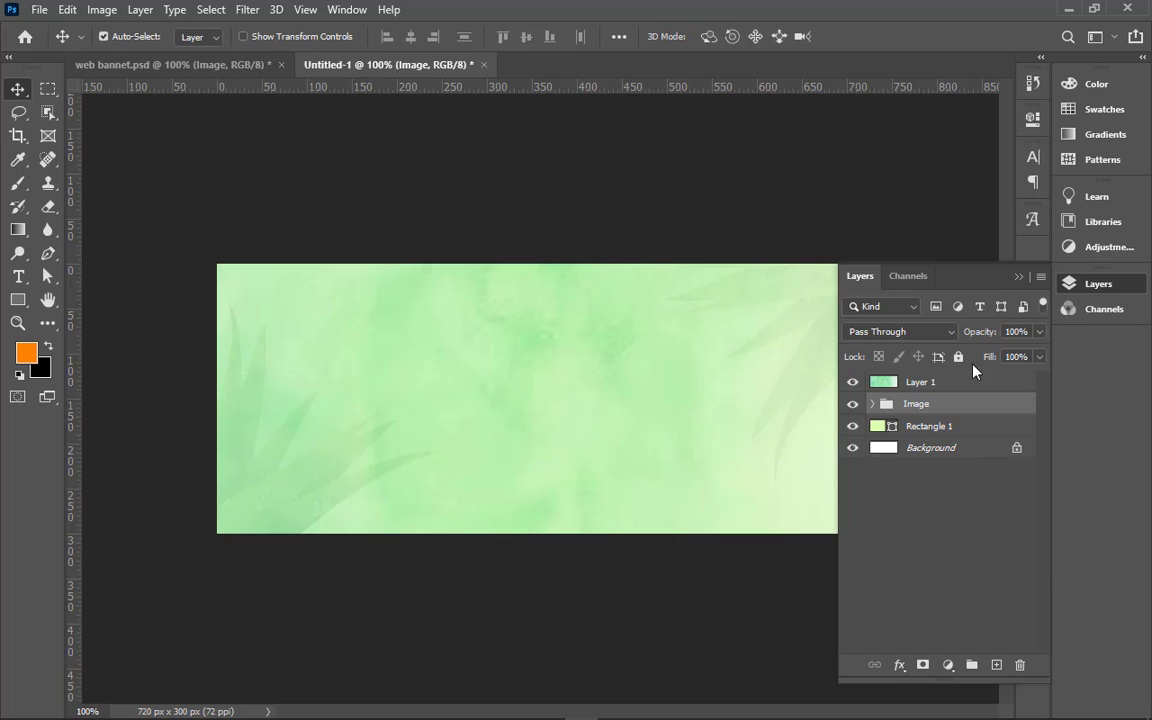
- Move the Image group above Layer 1 in the layer order of Untitled-1
click(1040, 333)
click(1051, 369)
mouse_move(972, 404)
mouse_down()
mouse_move(1029, 380)
mouse_move(959, 386)
mouse_up()
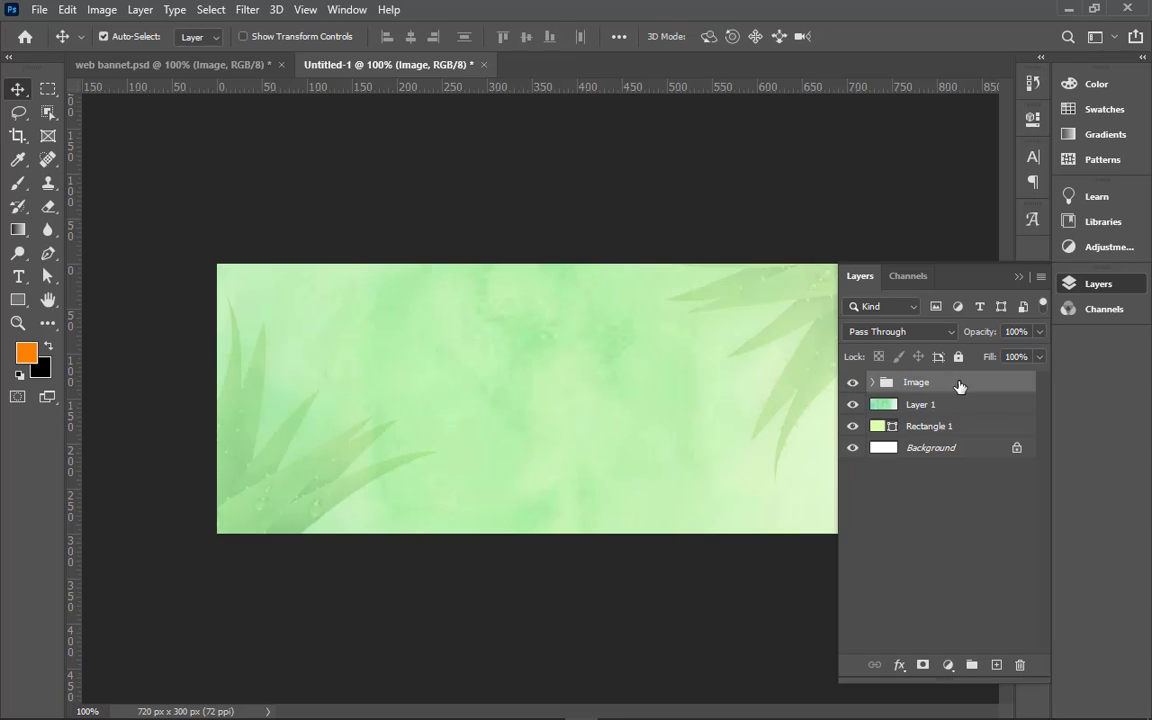
- Set the opacity of both Group 1 copy and Group 1 inside the Image group to 75%
click(1039, 331)
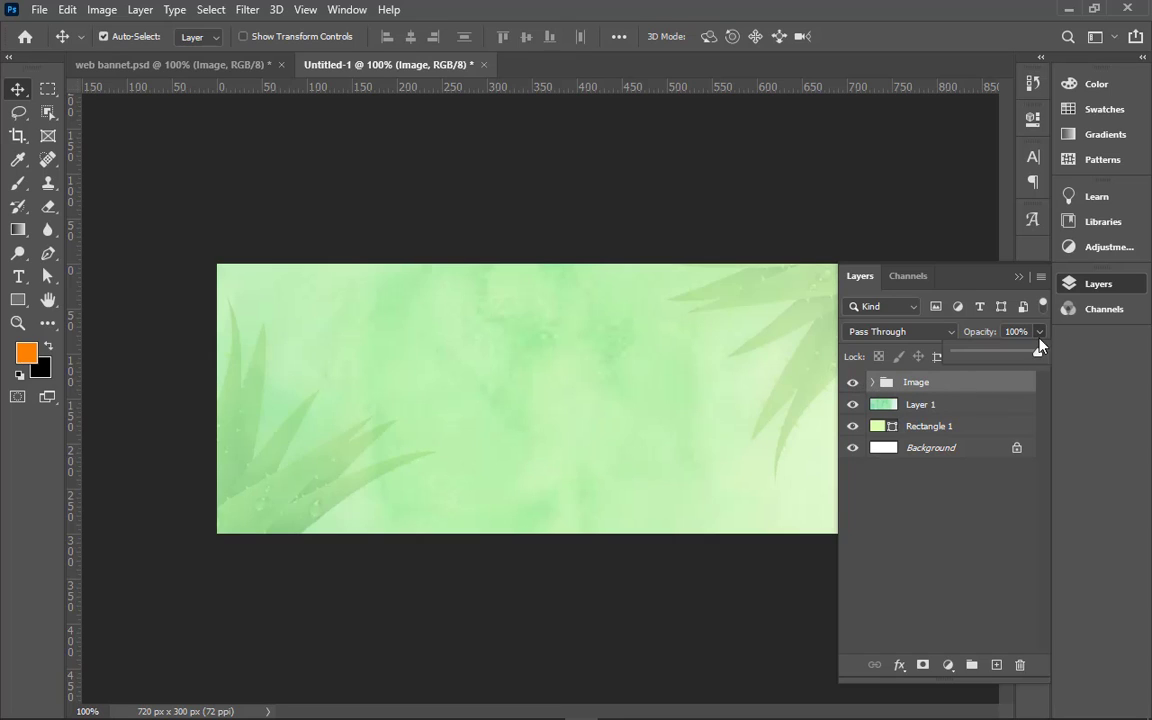
click(874, 383)
click(923, 406)
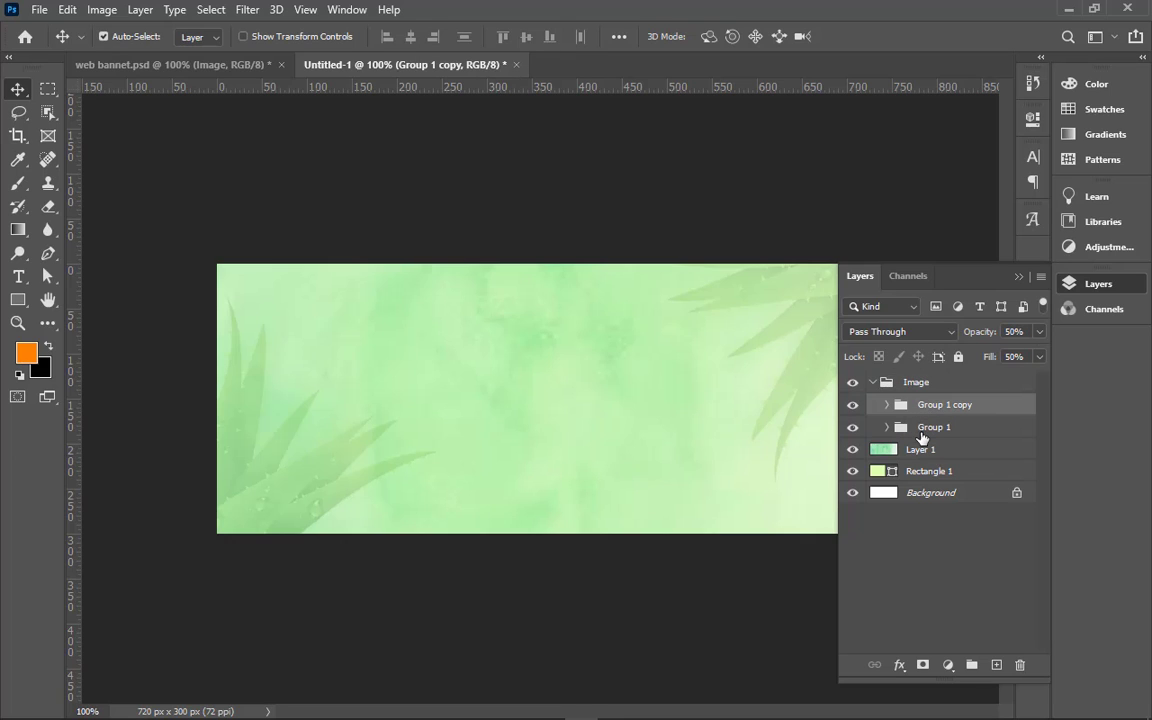
ctrl+click(930, 427)
click(971, 334)
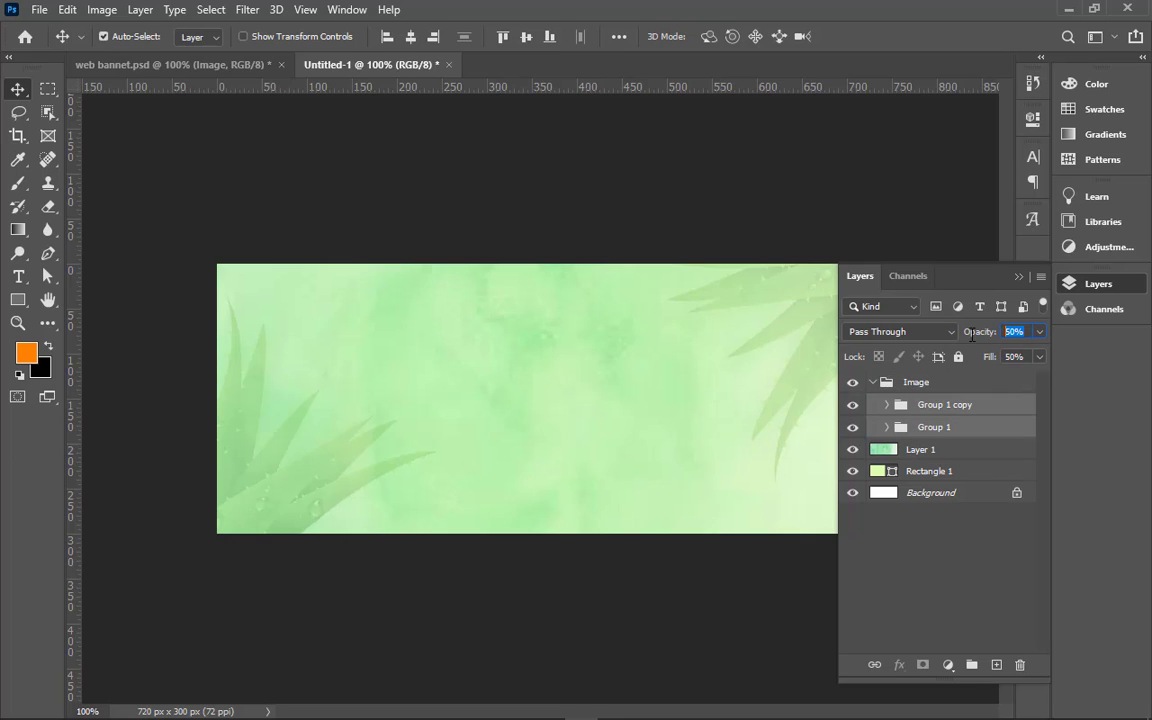
text(75)
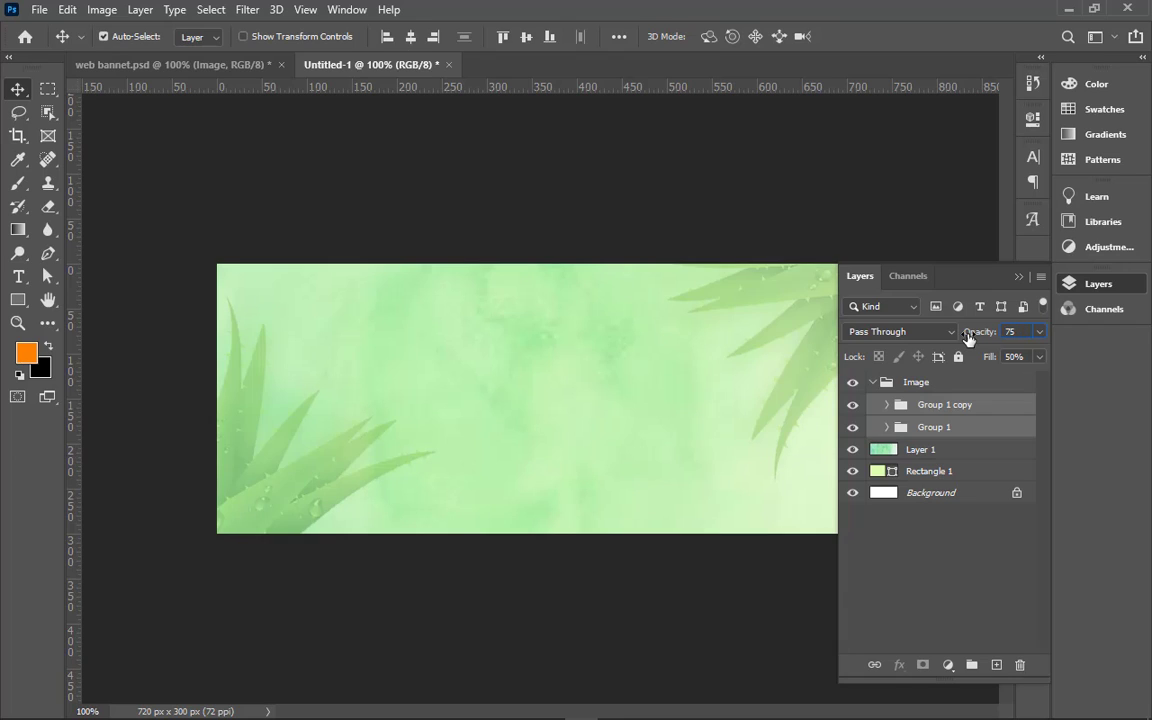
key(Return)
click(1004, 357)
text(75)
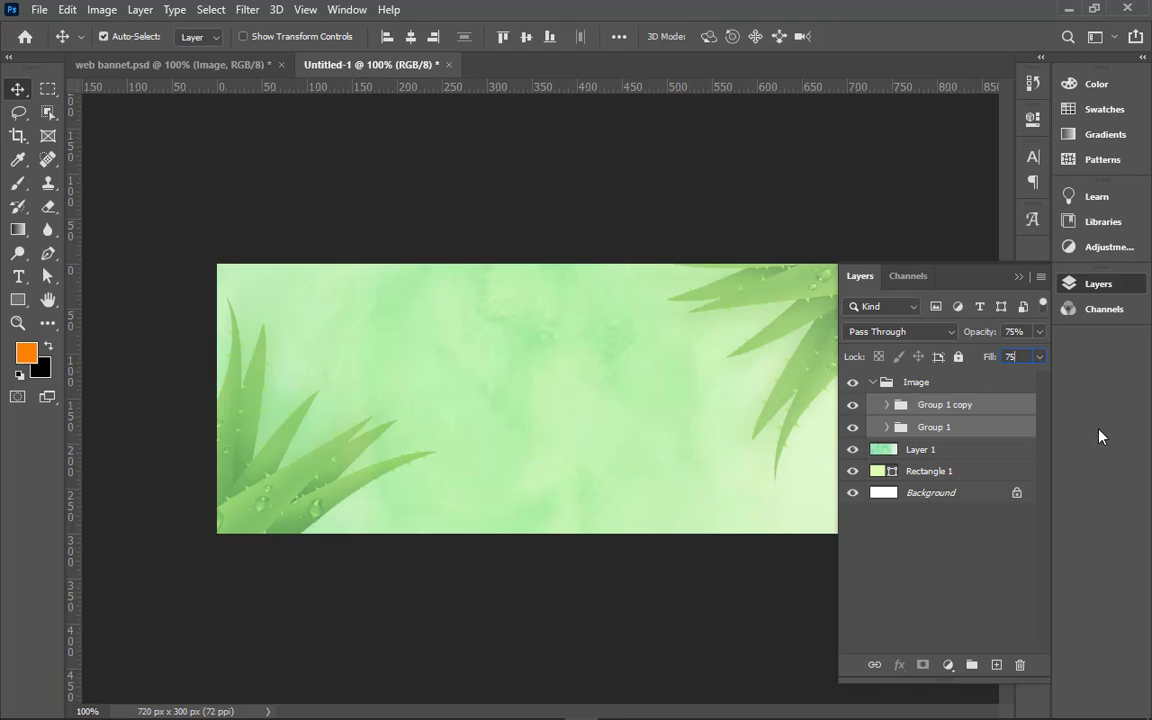
key(Escape)
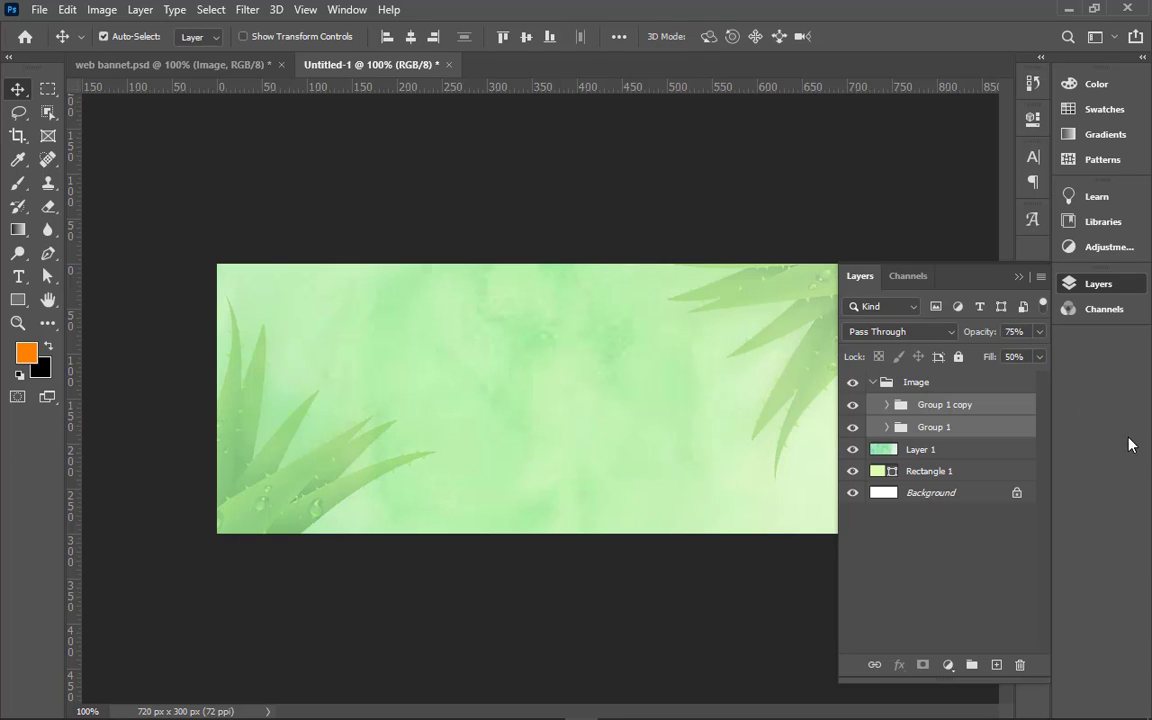
- Collapse the Image group and compare the banner with the aloe leaves hidden and shown
click(872, 383)
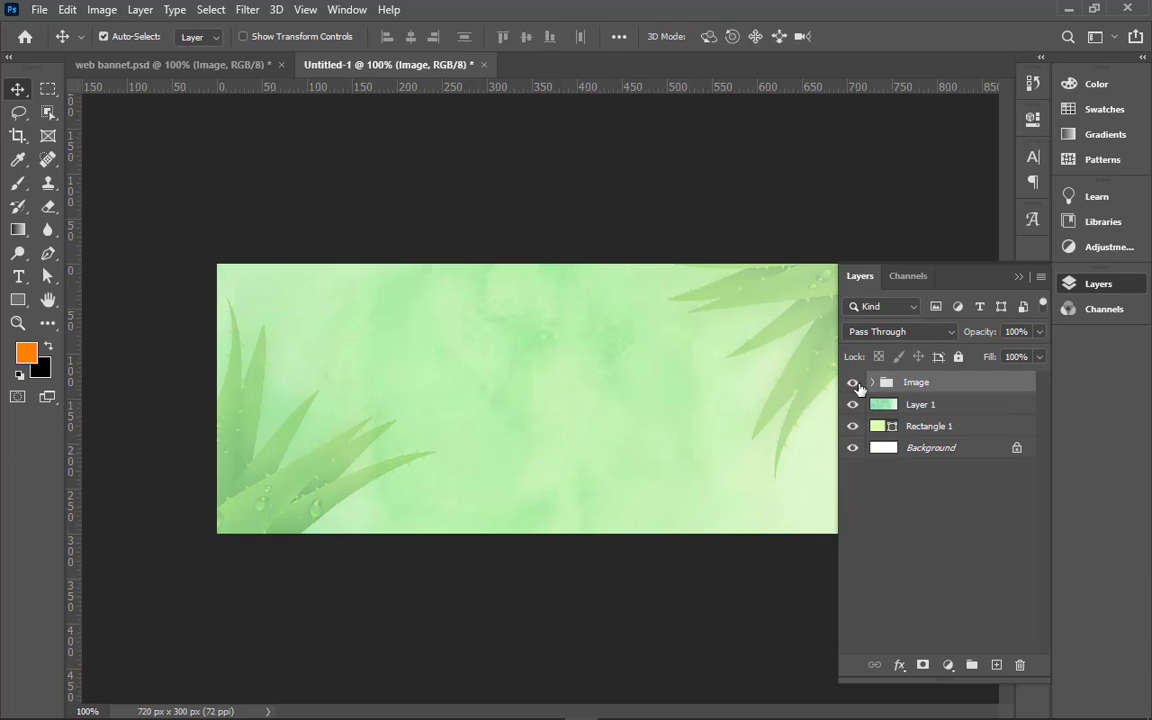
click(853, 384)
click(853, 384)
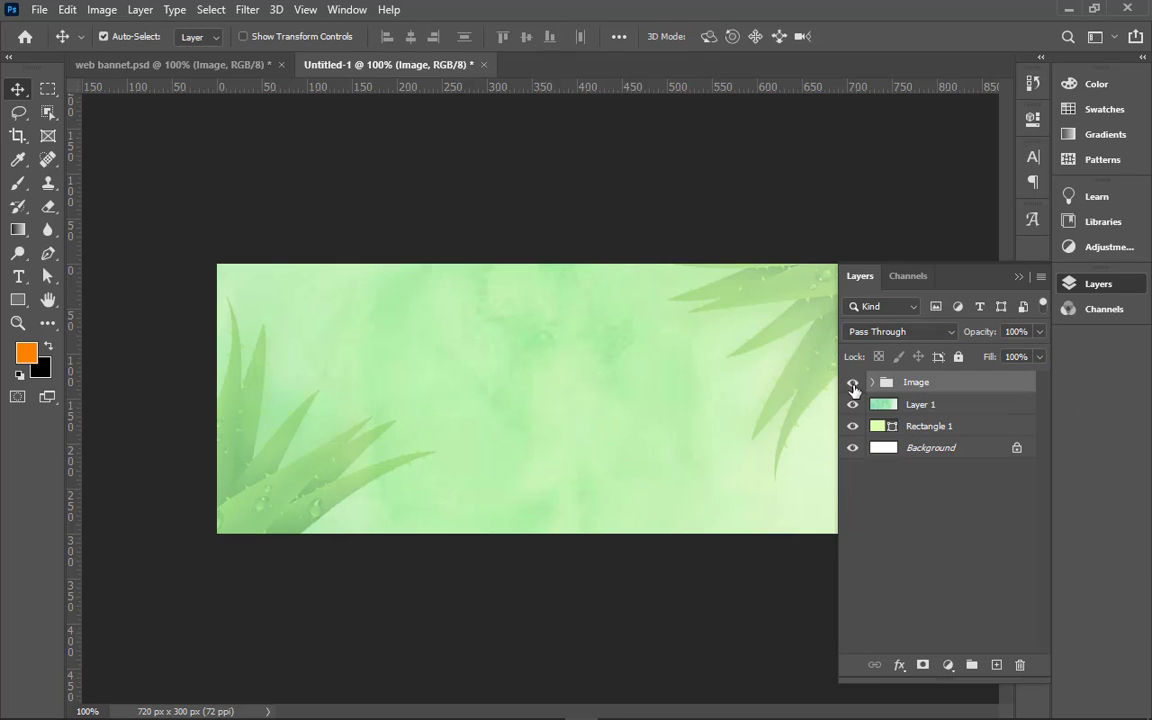
- Try copying the main text, Hair oil and 80% groups together from web bannet.psd into Untitled-1, and undo the copy
click(152, 64)
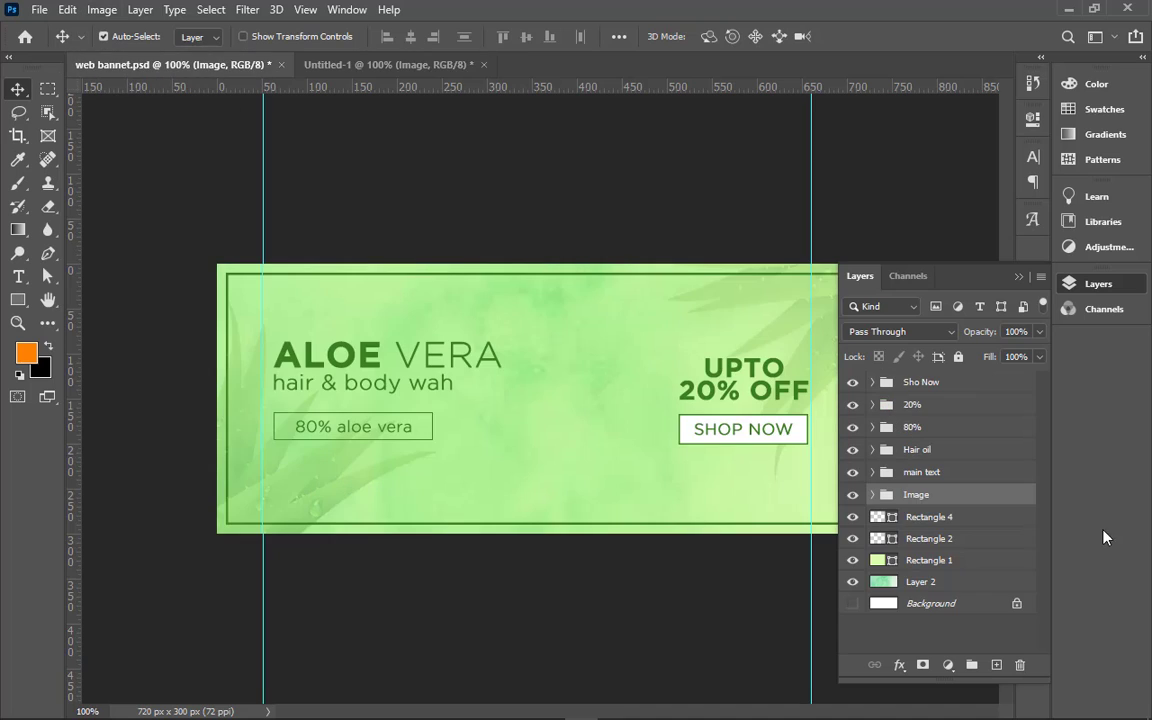
click(947, 476)
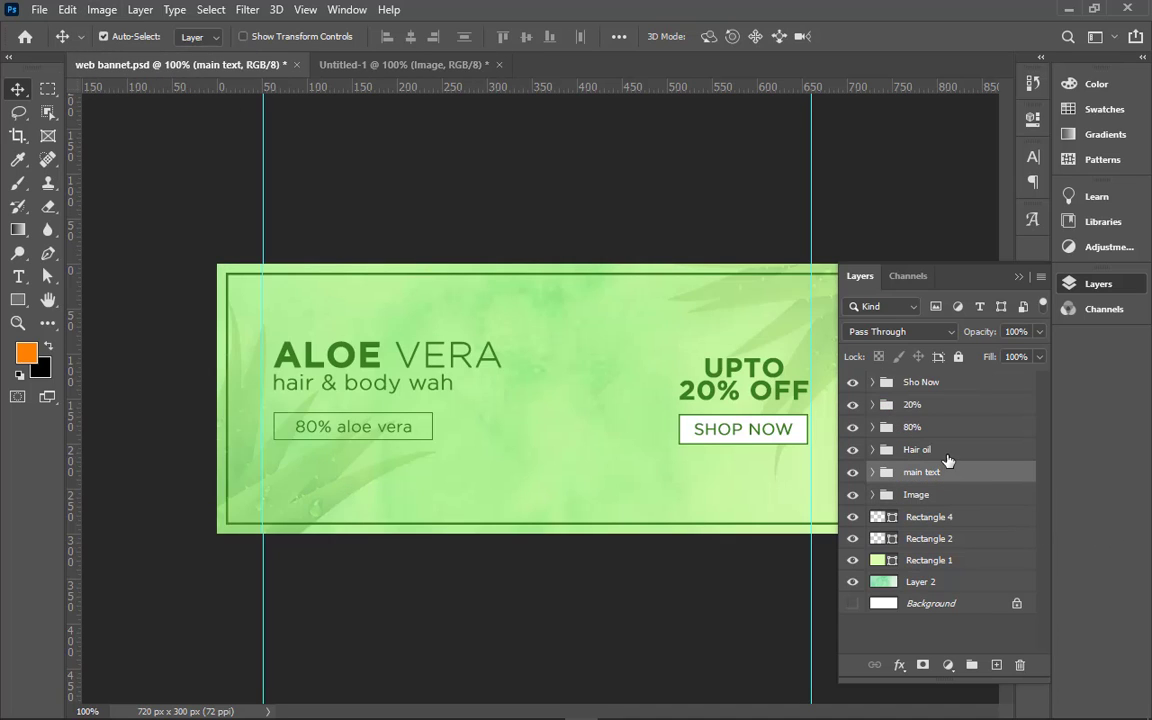
ctrl+click(946, 450)
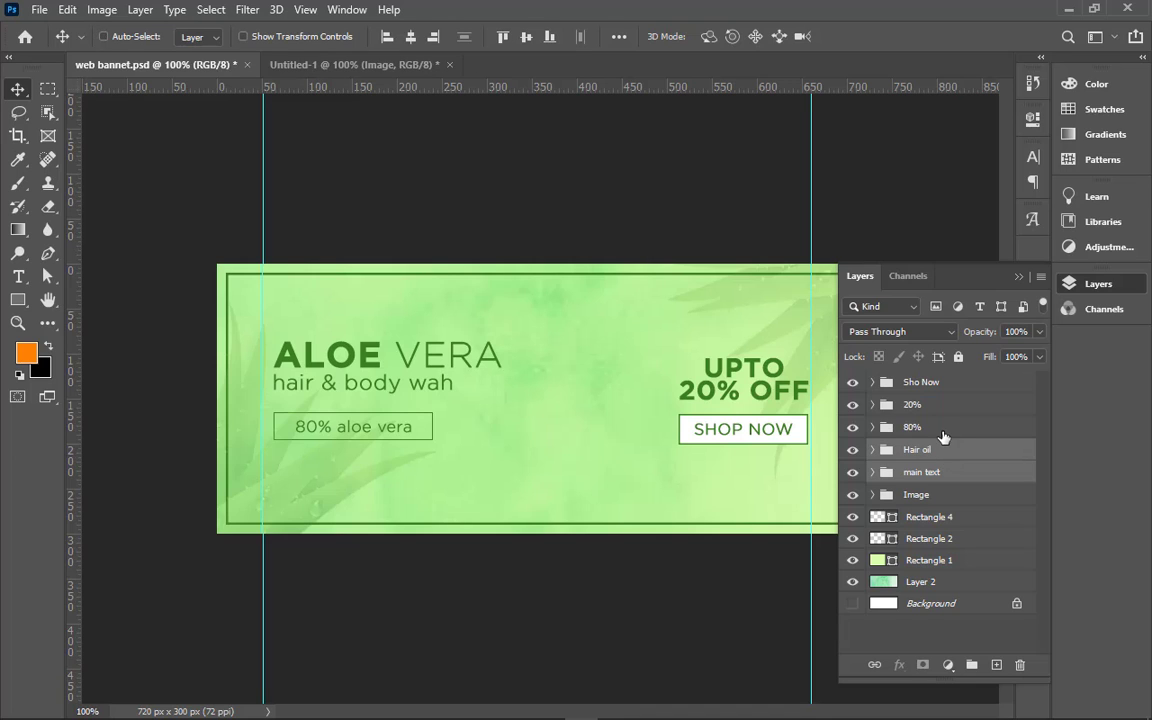
ctrl+click(943, 437)
drag(943, 430, 452, 350)
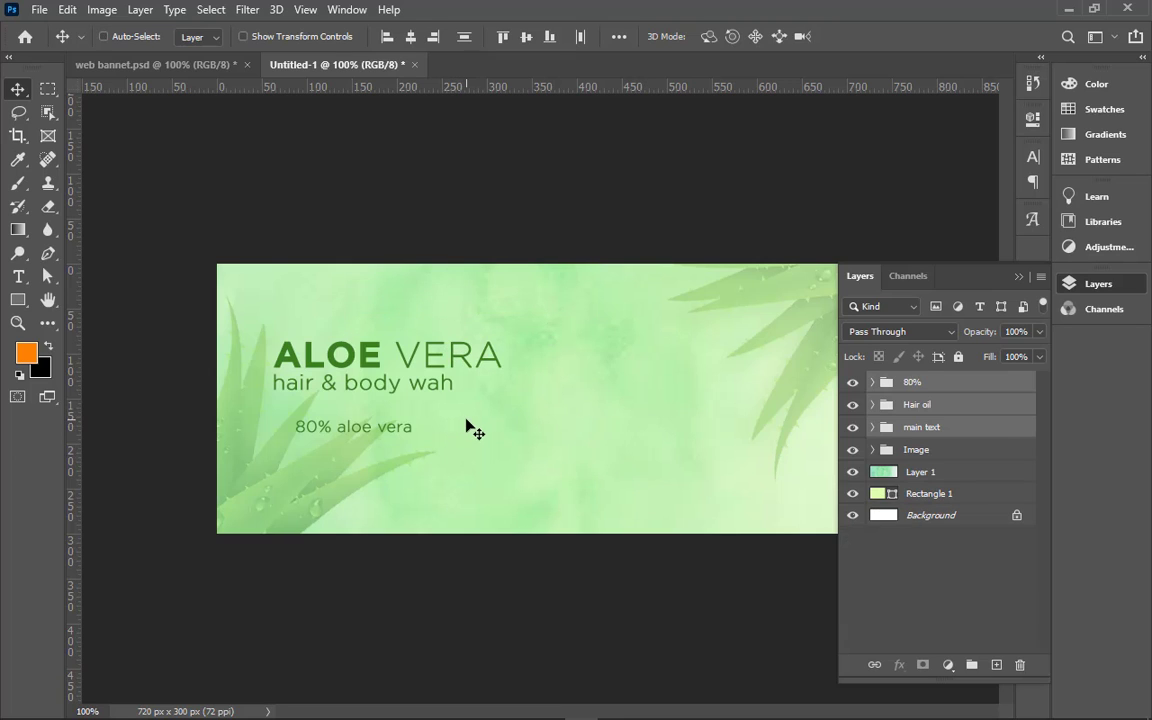
key(ctrl+z)
- Copy Rectangle 2 and the main text, Hair oil, 80%, 20% and Sho Now groups from web bannet.psd into Untitled-1 and deselect them
click(195, 64)
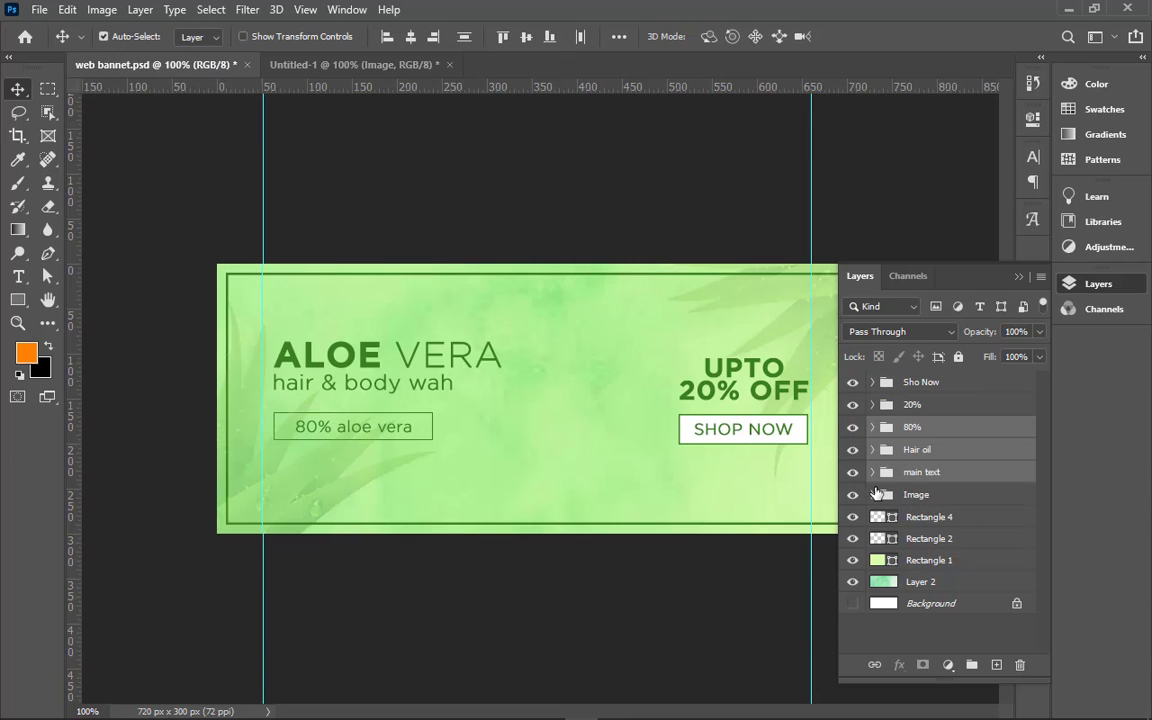
click(914, 540)
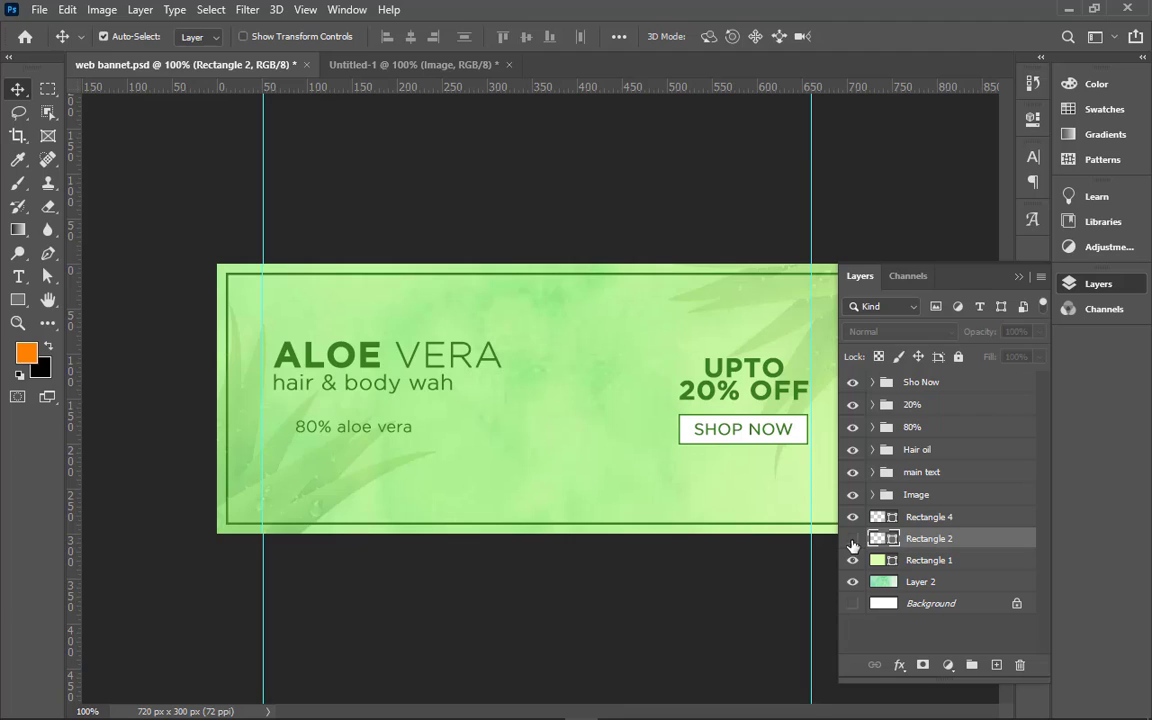
ctrl+click(923, 474)
ctrl+click(920, 450)
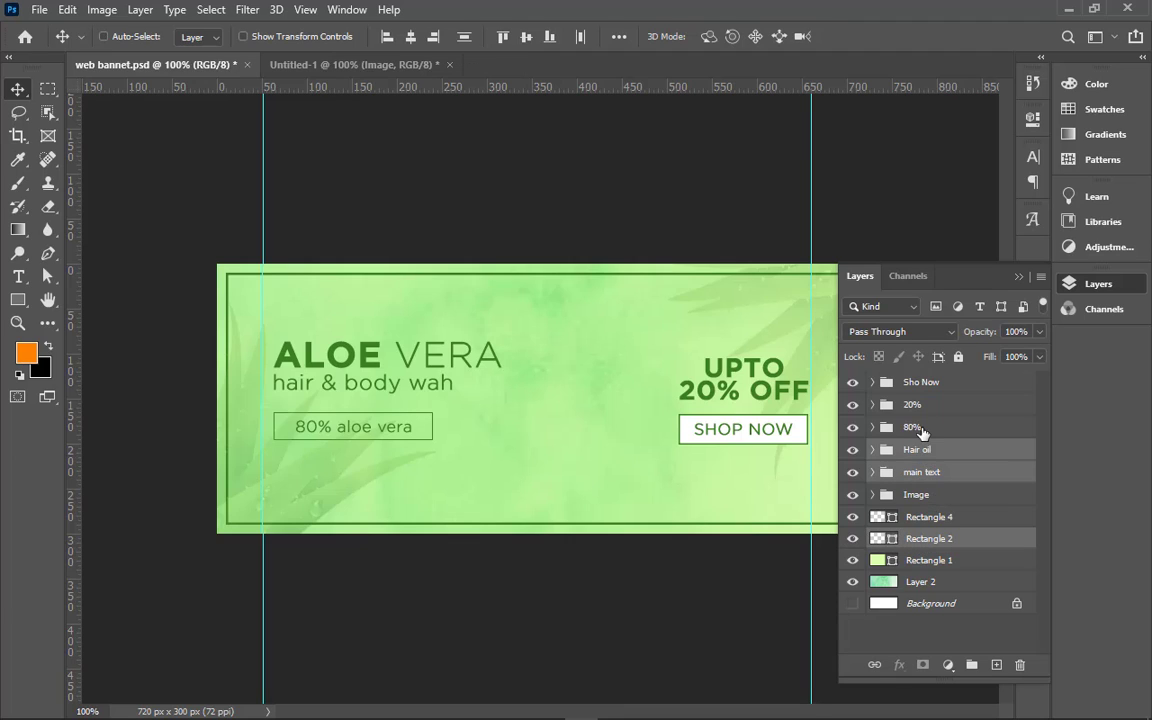
ctrl+click(918, 428)
ctrl+click(923, 406)
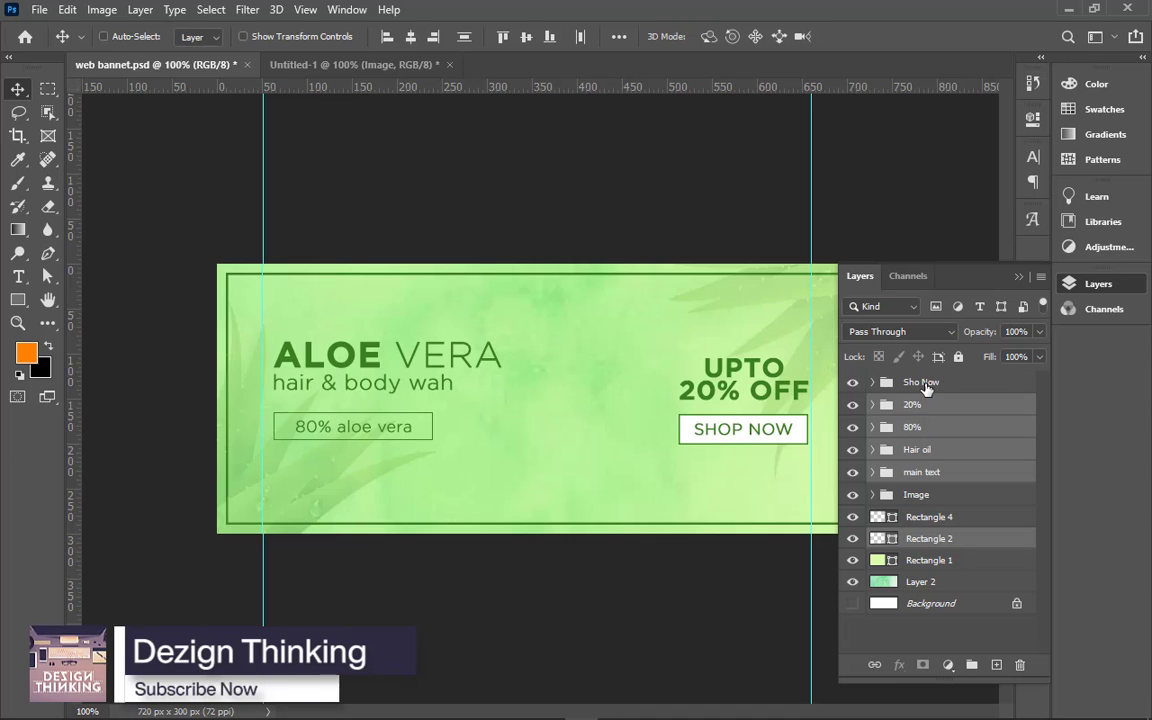
ctrl+click(926, 385)
drag(926, 388, 508, 334)
scroll(522, 350, down, 3)
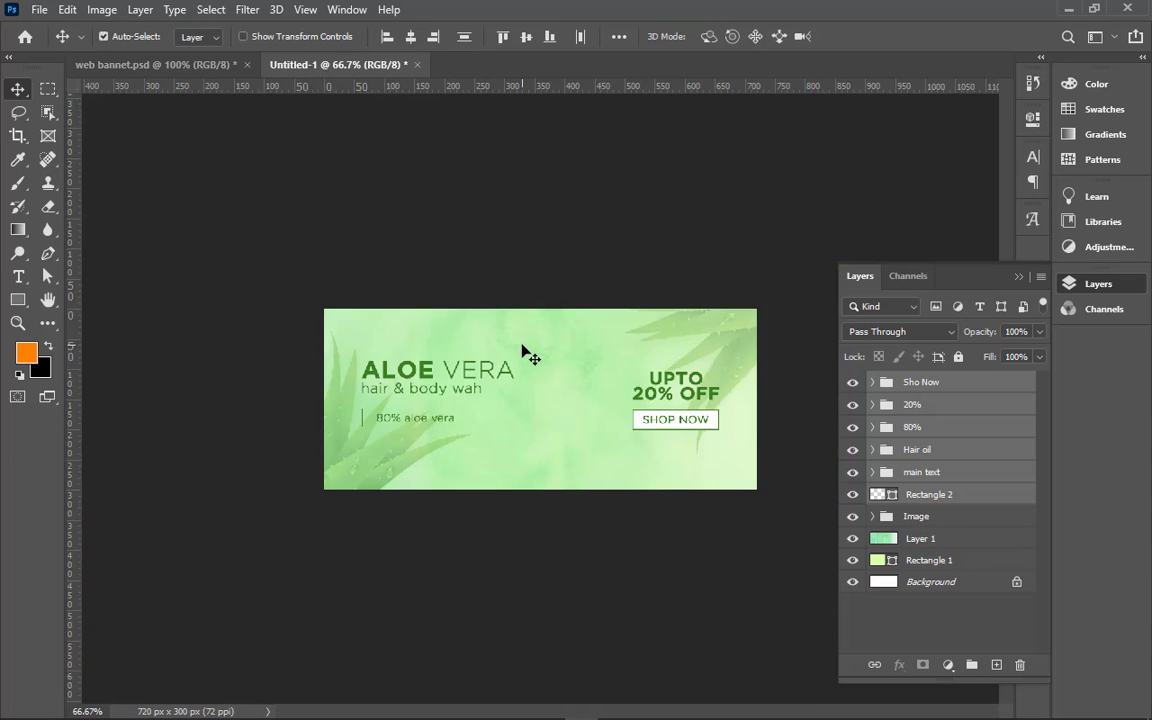
scroll(522, 350, up, 5)
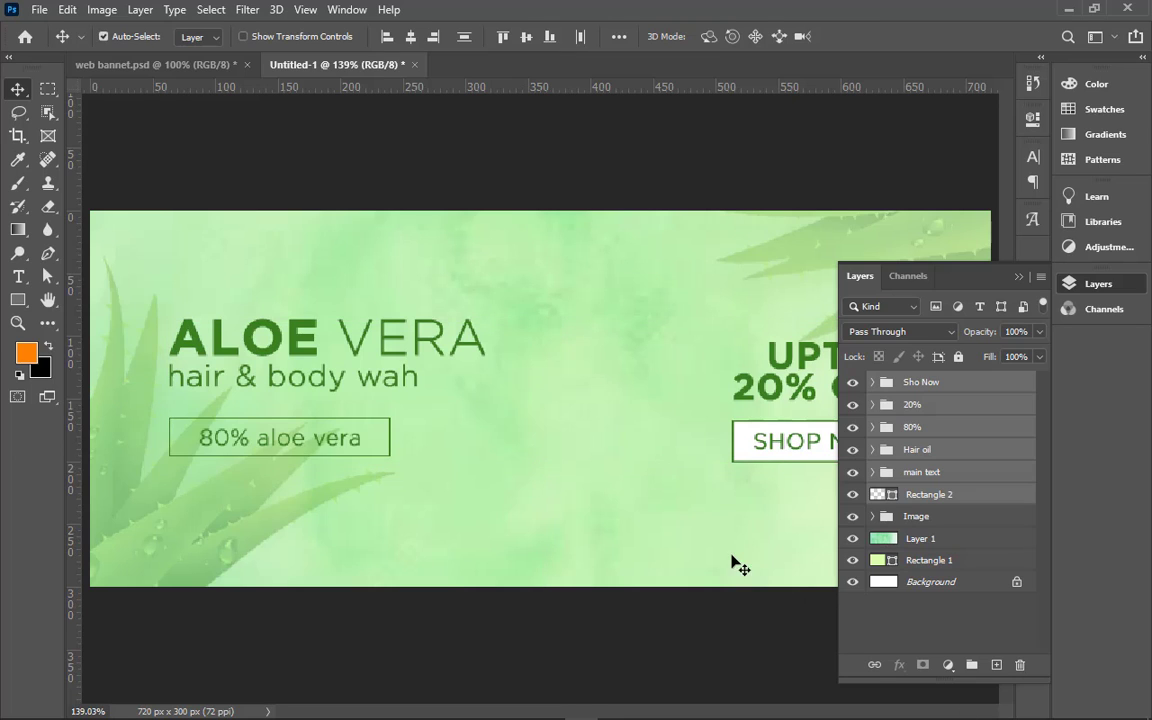
scroll(540, 522, down, 2)
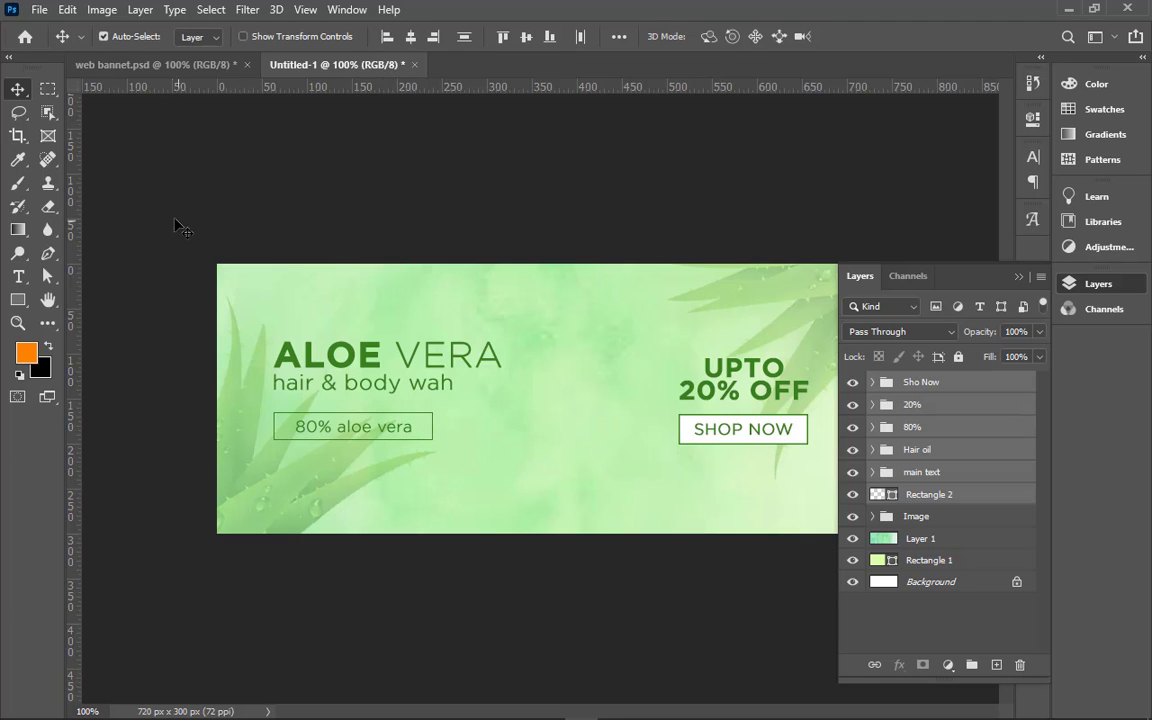
click(265, 207)
key(ctrl+0)
key(ctrl+1)
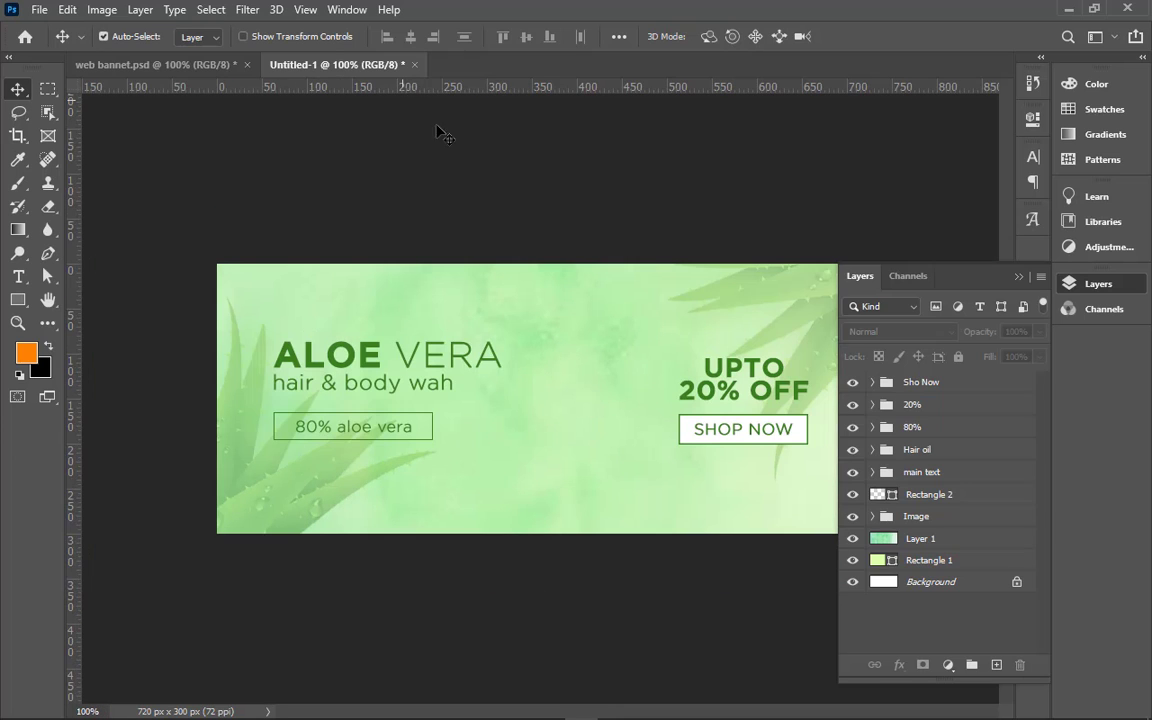
- Copy the Rectangle 4 border frame from web bannet.psd into Untitled-1, directly above Rectangle 2 in the layer order
click(965, 518)
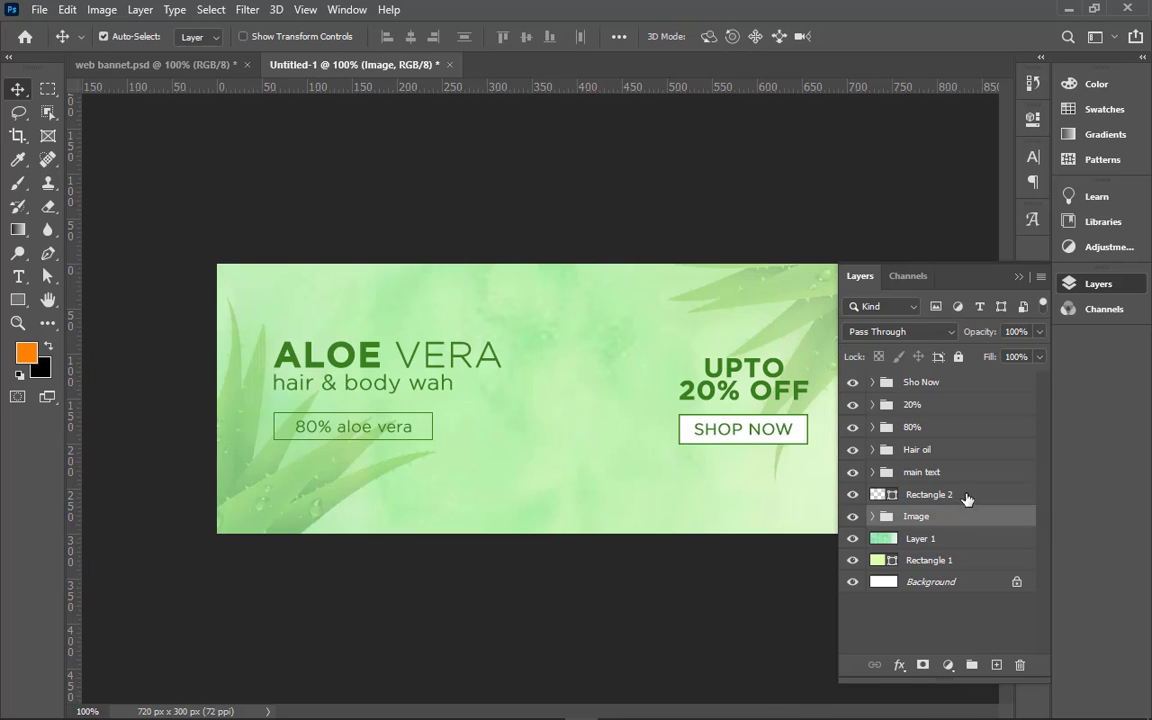
click(945, 494)
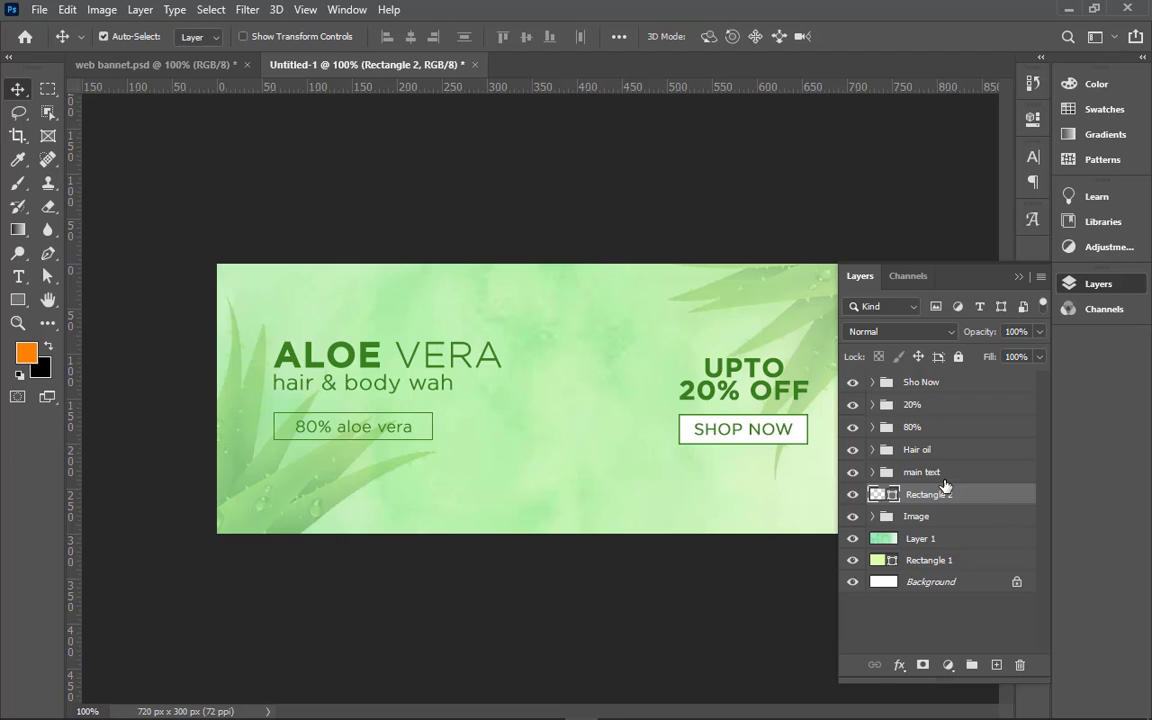
click(140, 63)
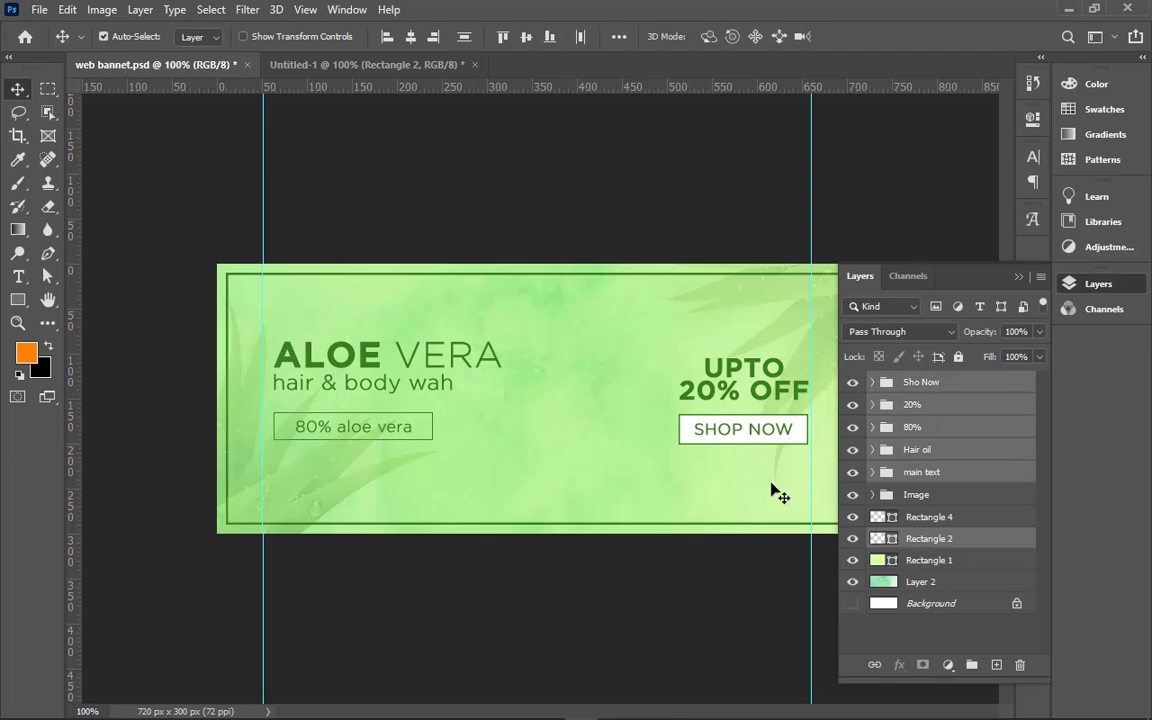
click(929, 517)
click(852, 517)
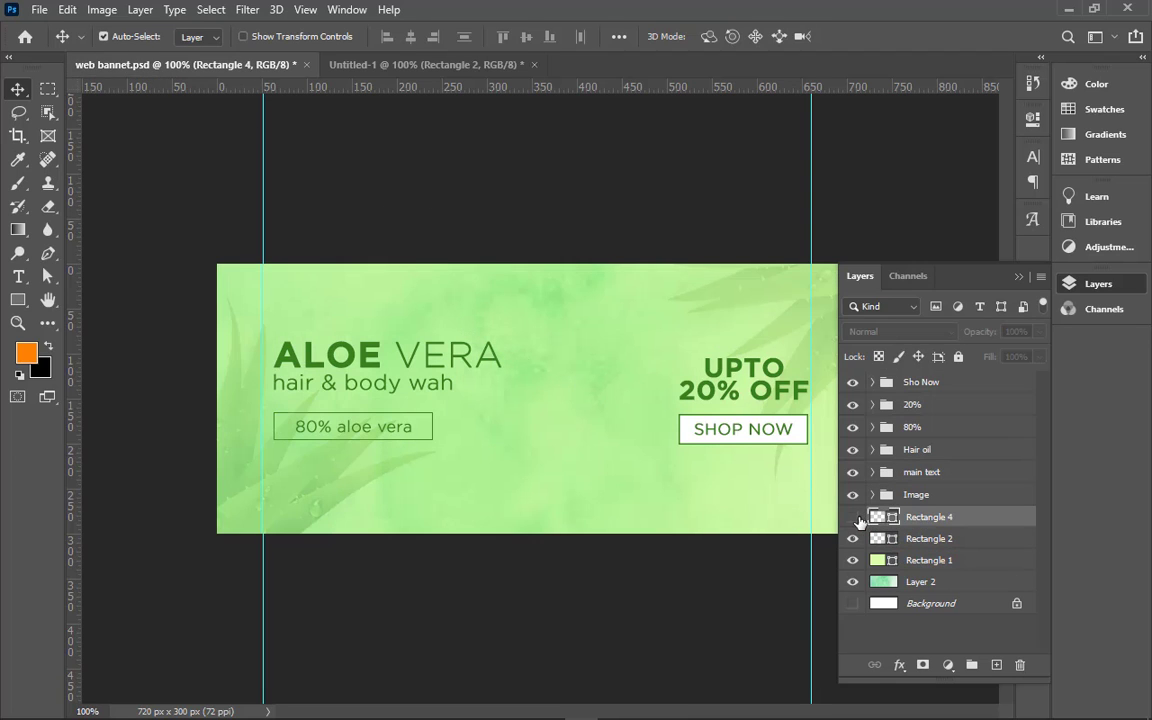
click(855, 518)
key(alt)
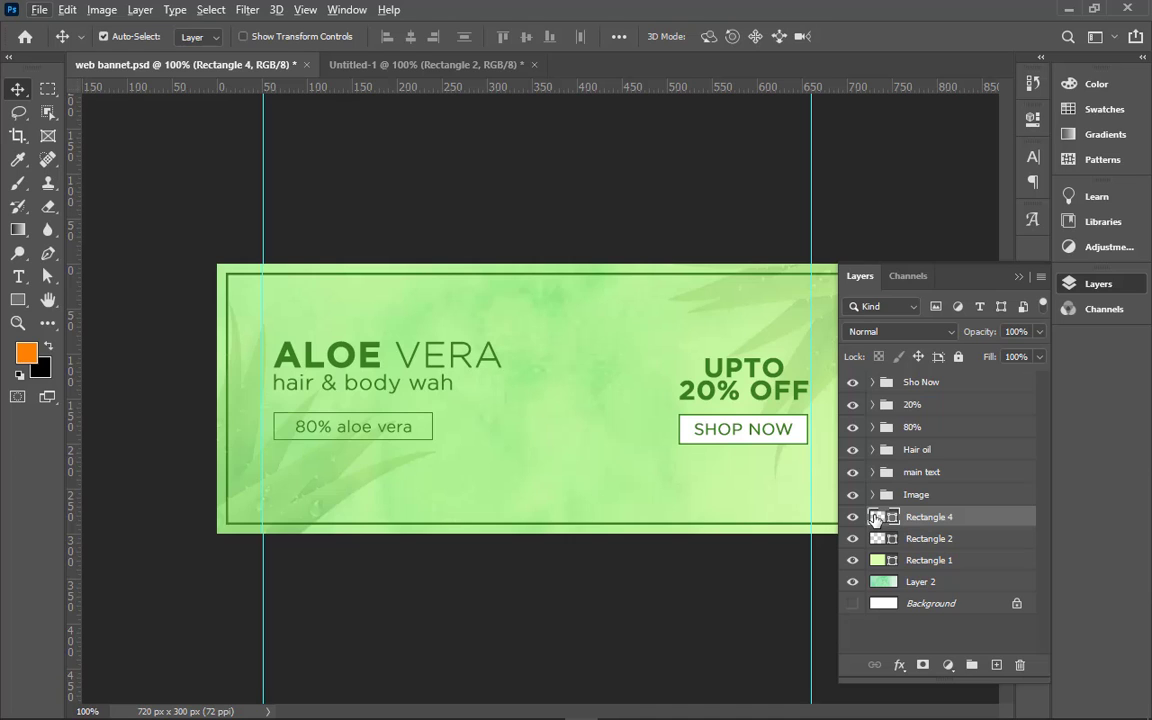
drag(875, 518, 458, 422)
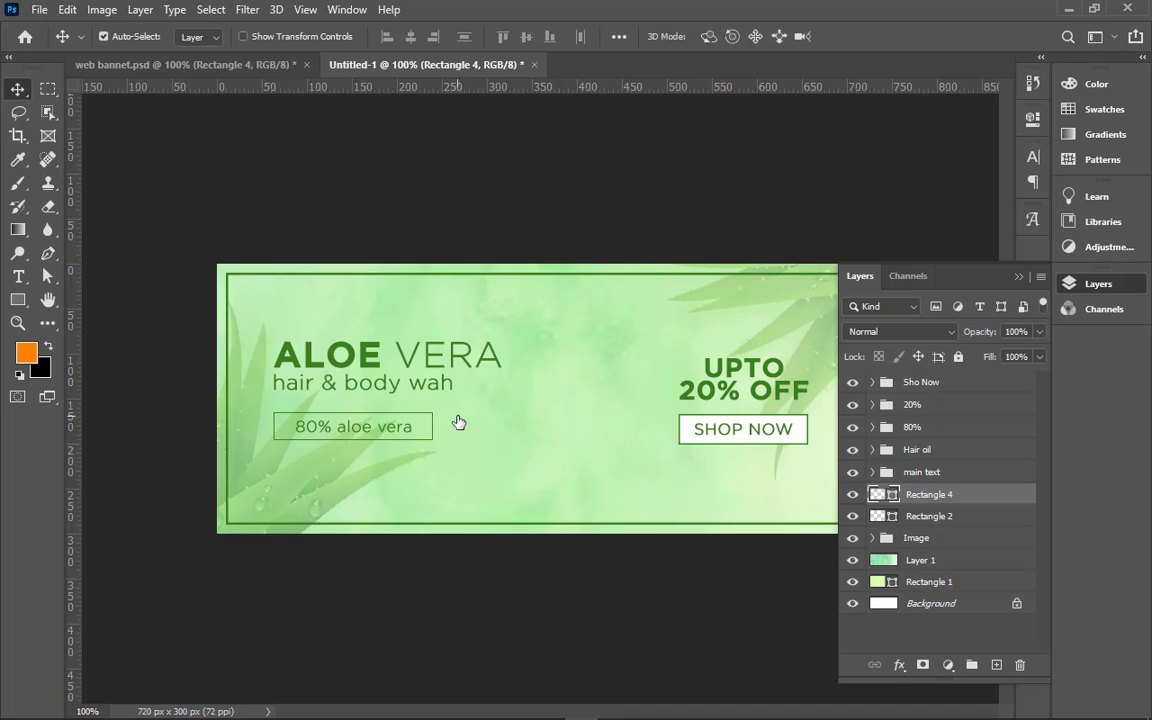
- Compare the banner with the Rectangle 4 frame and the Rectangle 2 outline each hidden and shown
key(ctrl+minus)
key(ctrl+0)
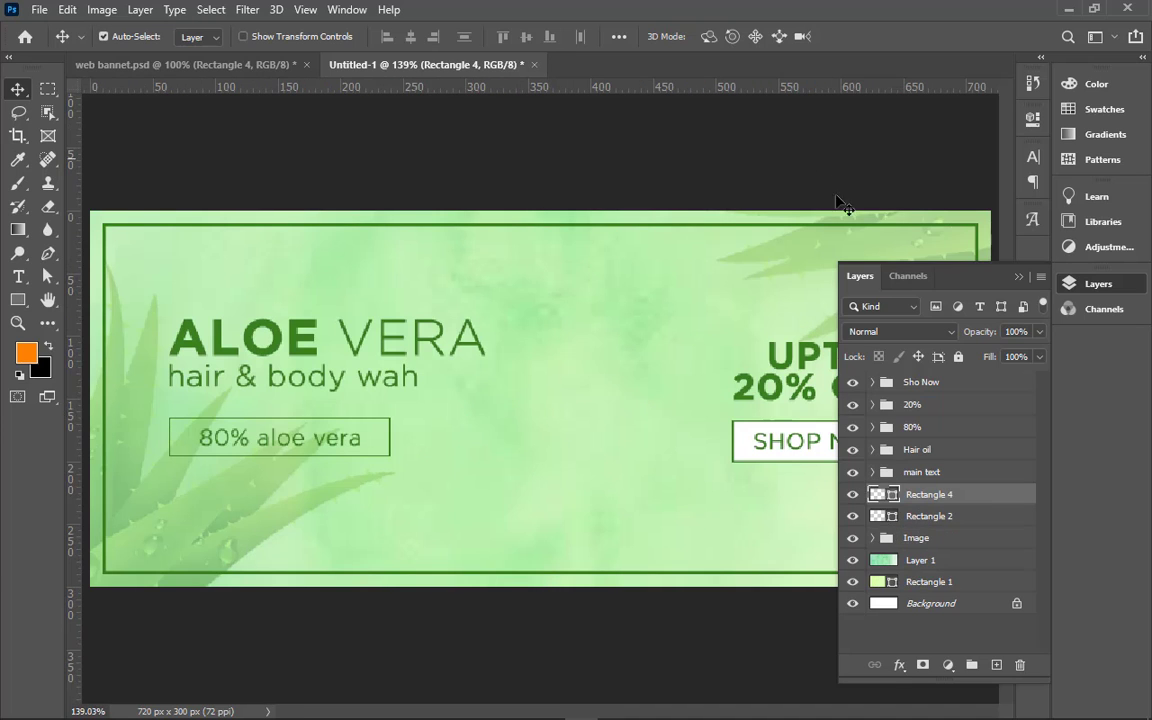
click(853, 496)
click(853, 496)
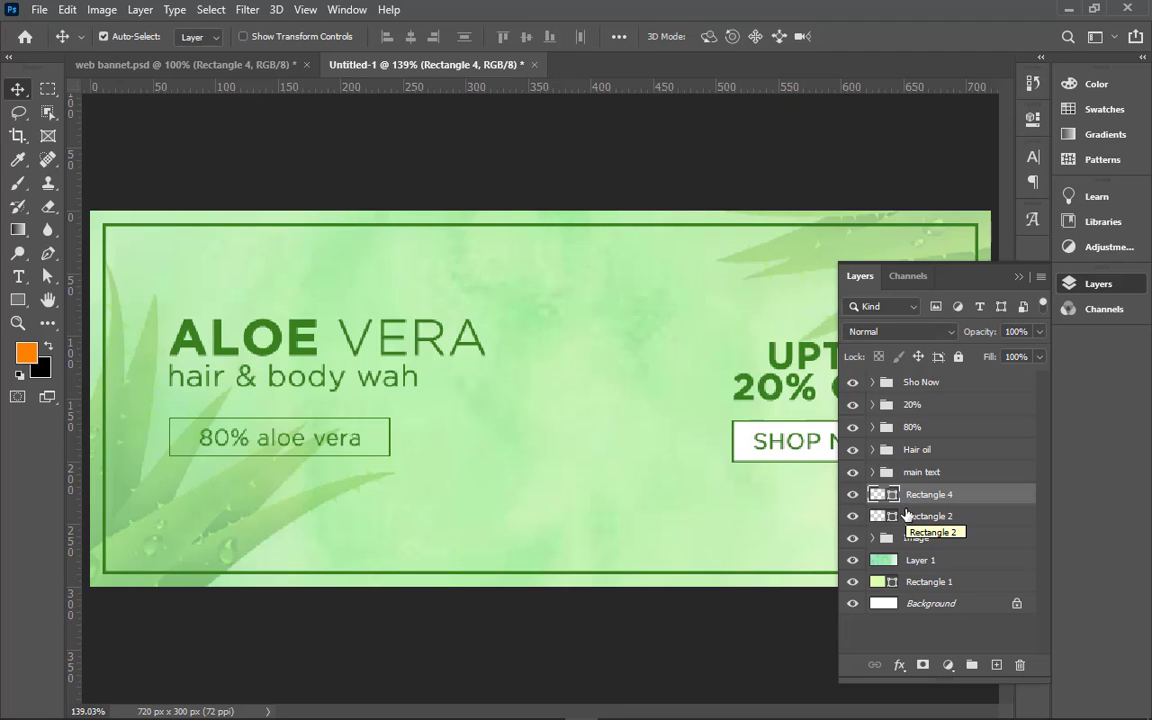
key(ctrl+1)
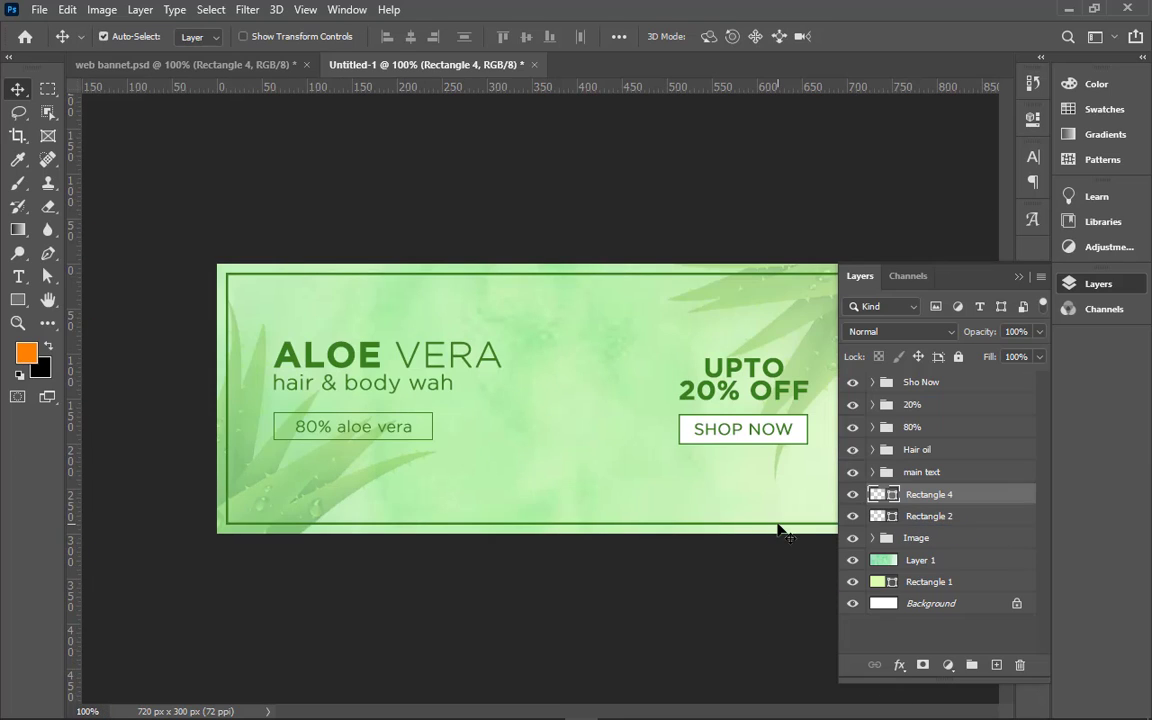
click(900, 517)
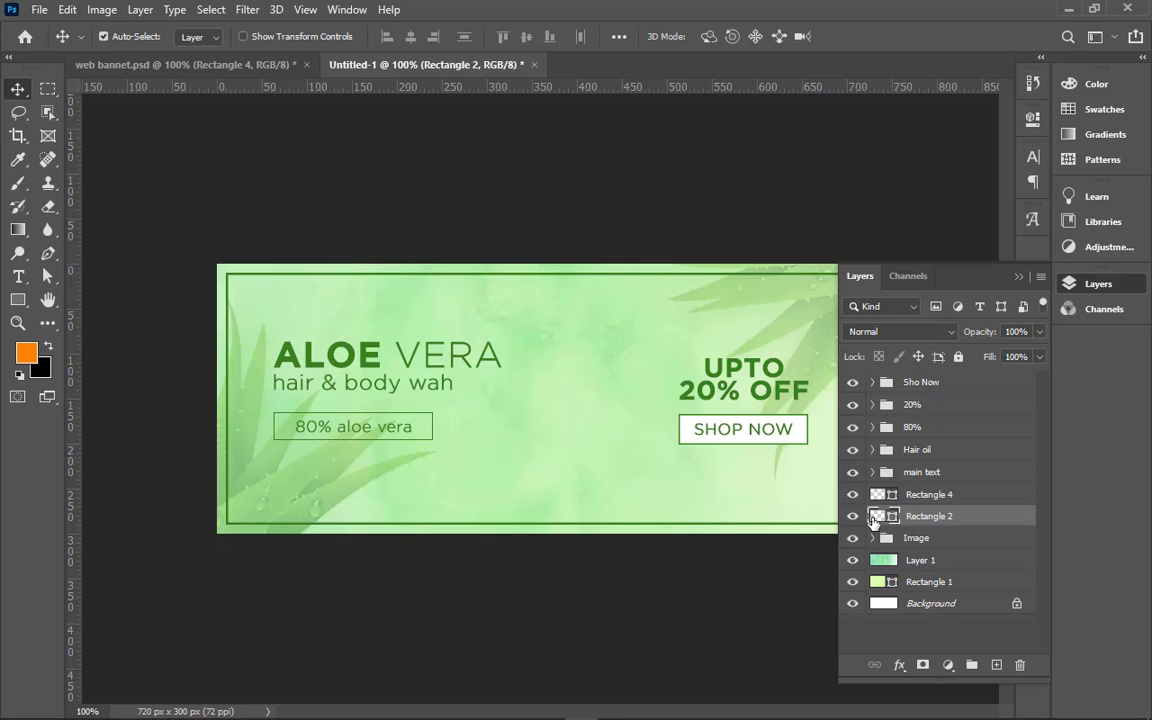
click(853, 517)
click(853, 517)
key(ctrl+minus)
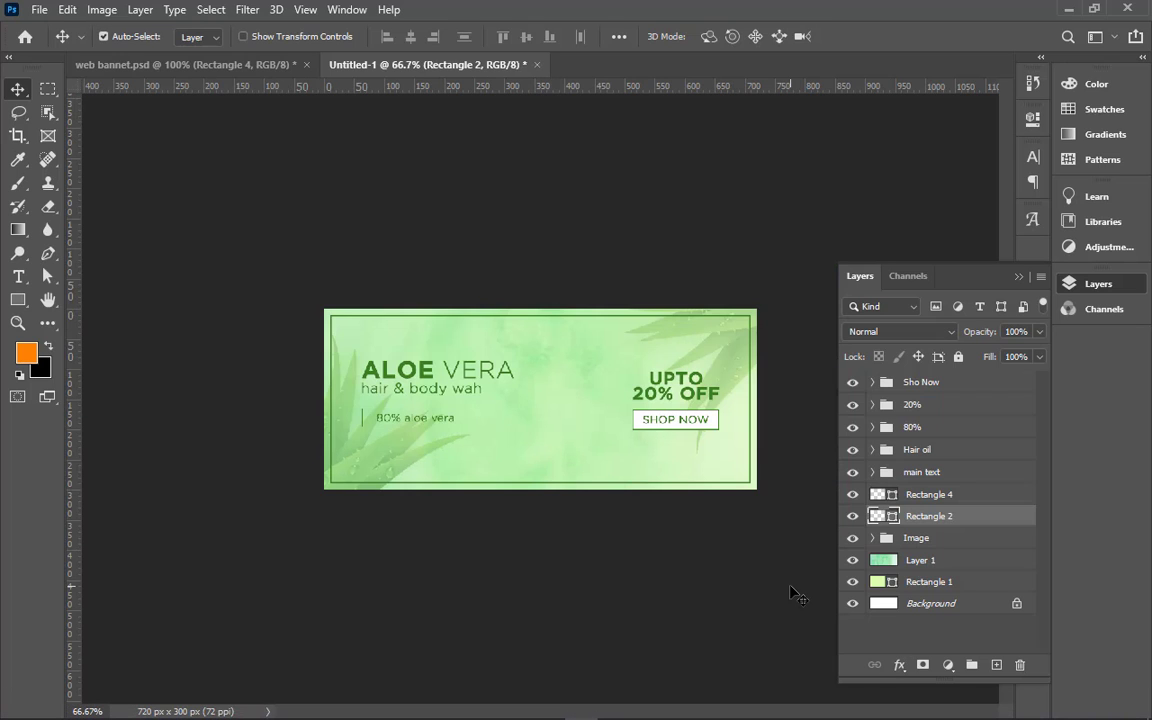
key(ctrl+0)
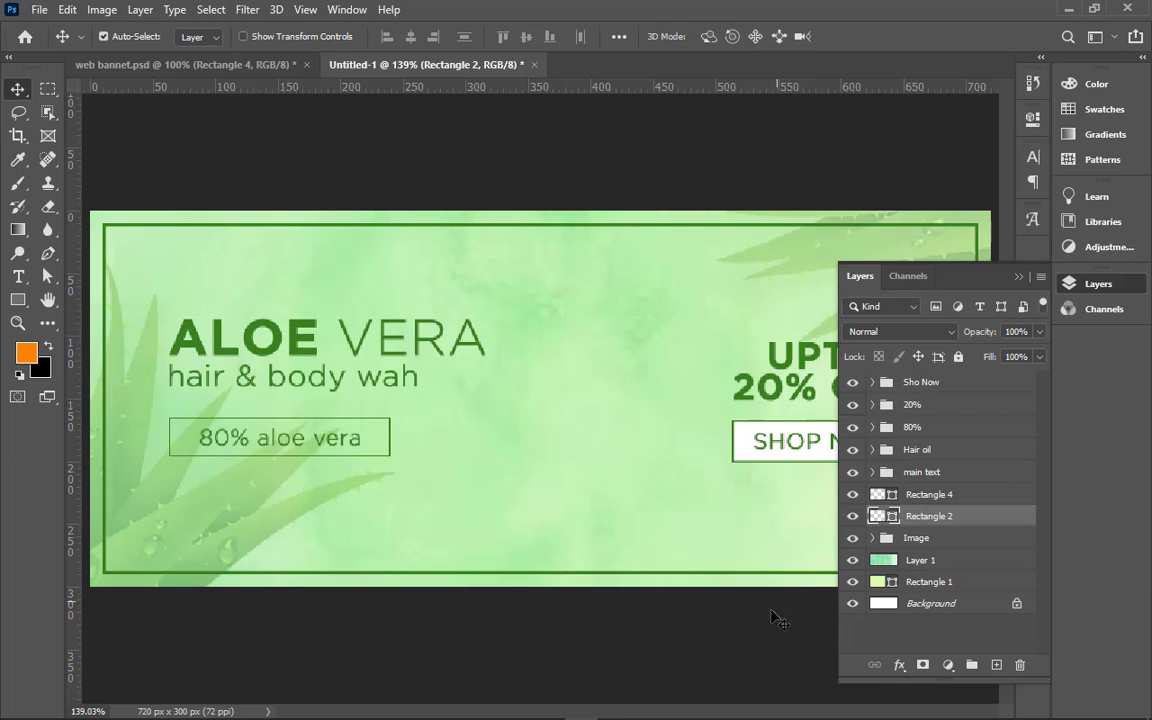
click(262, 443)
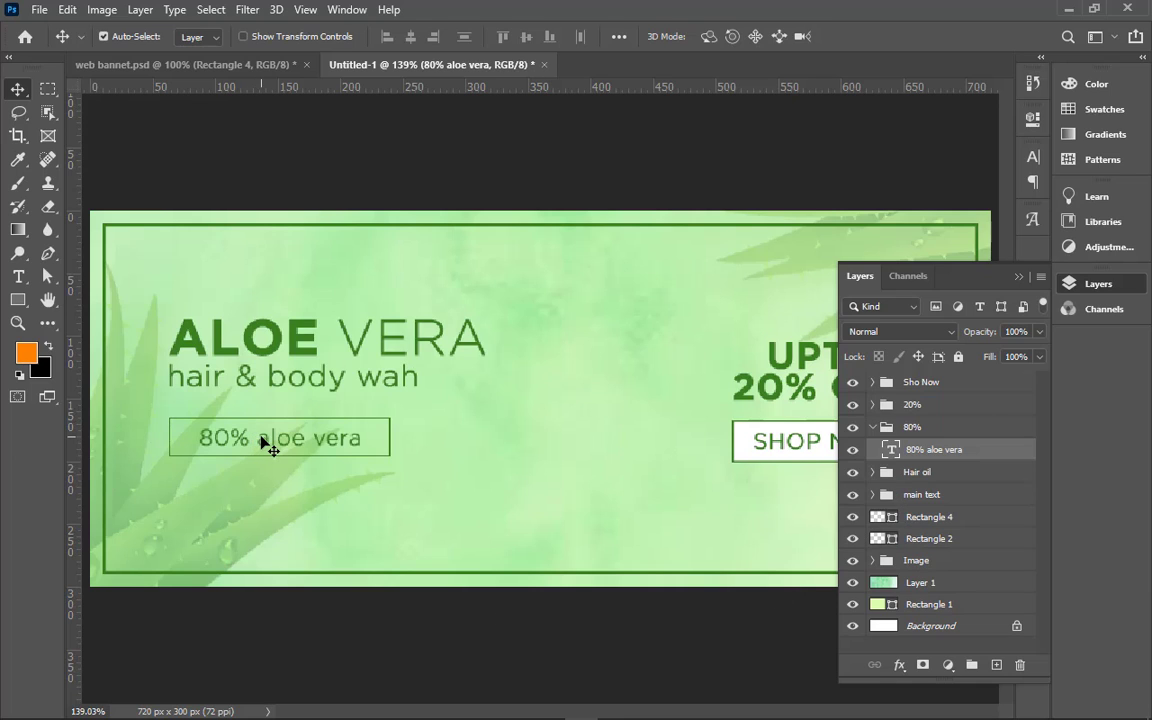
drag(270, 437, 273, 541)
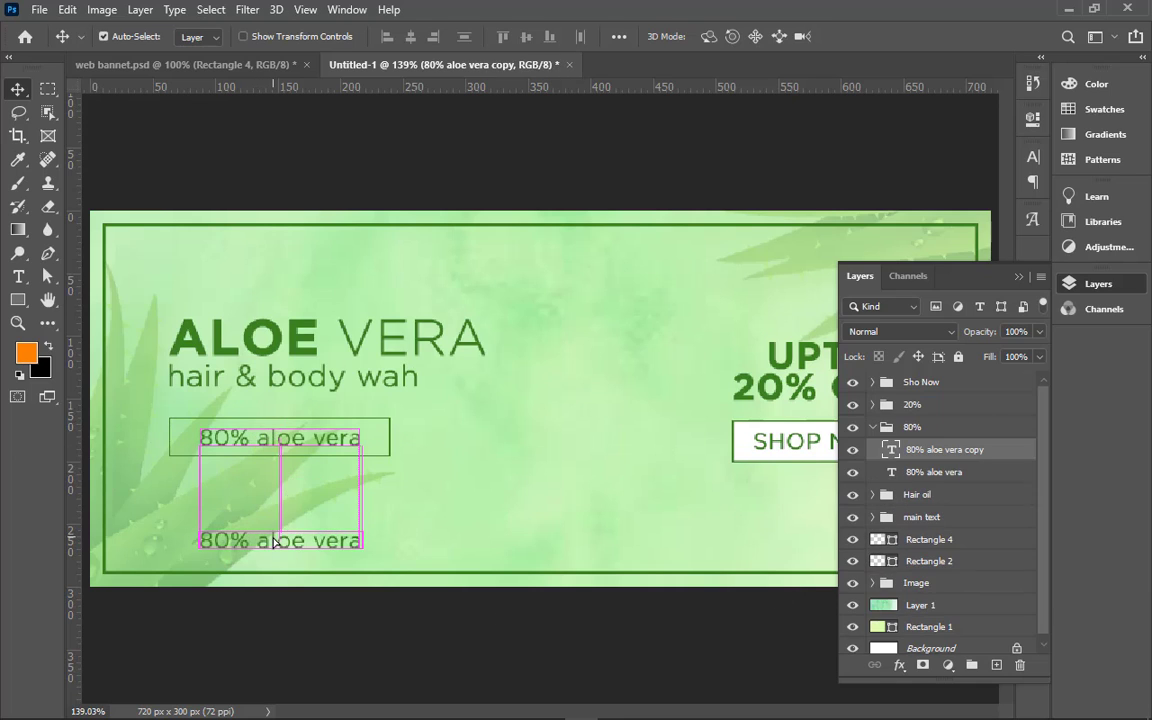
double_click(273, 540)
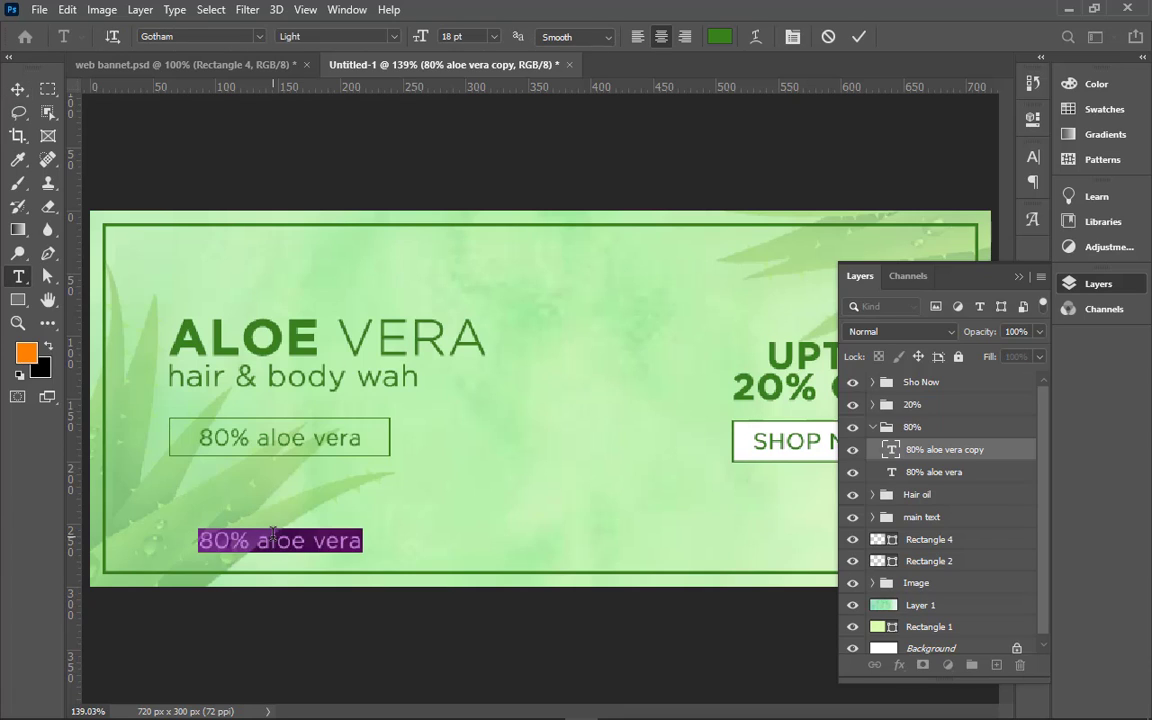
text(www)
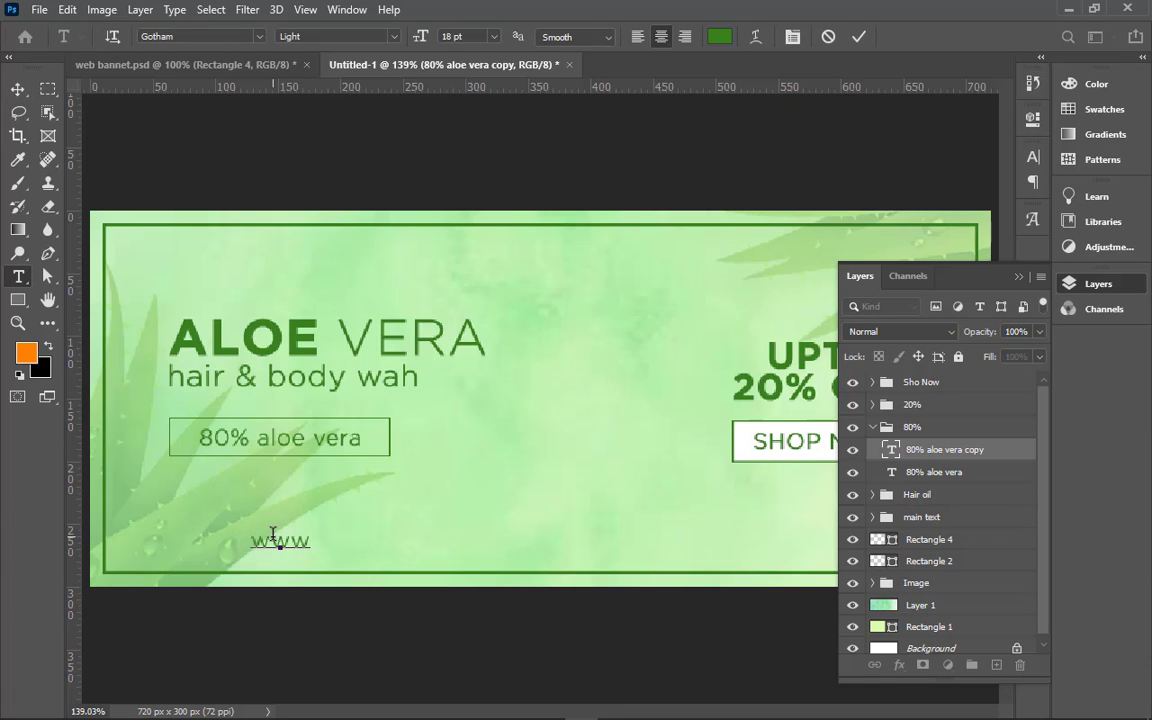
text(.yor)
key(BackSpace)
text(ur)
key(BackSpace)
text(weds)
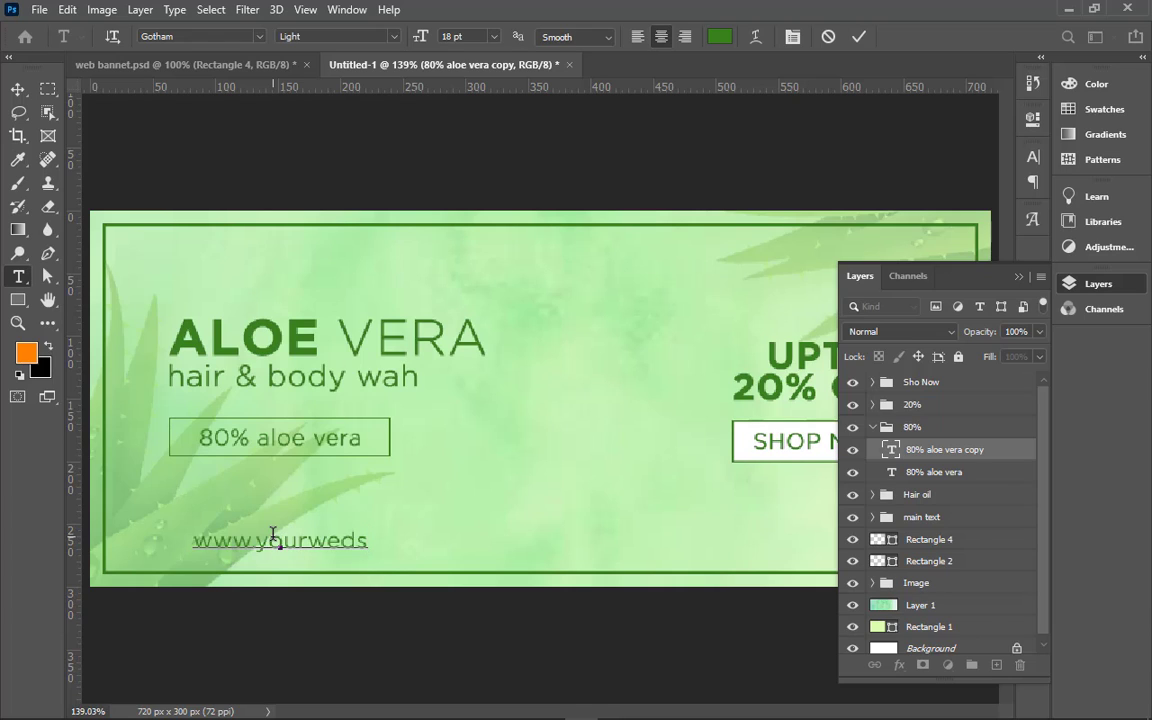
text(iter)
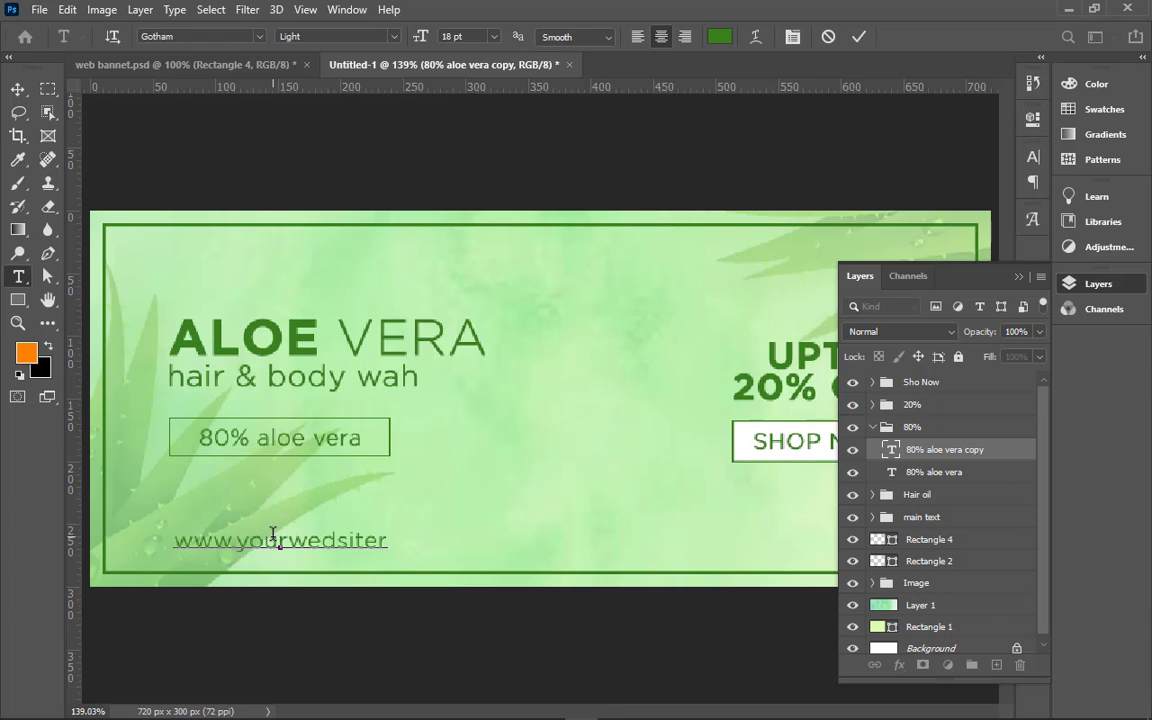
key(BackSpace)
text(.com)
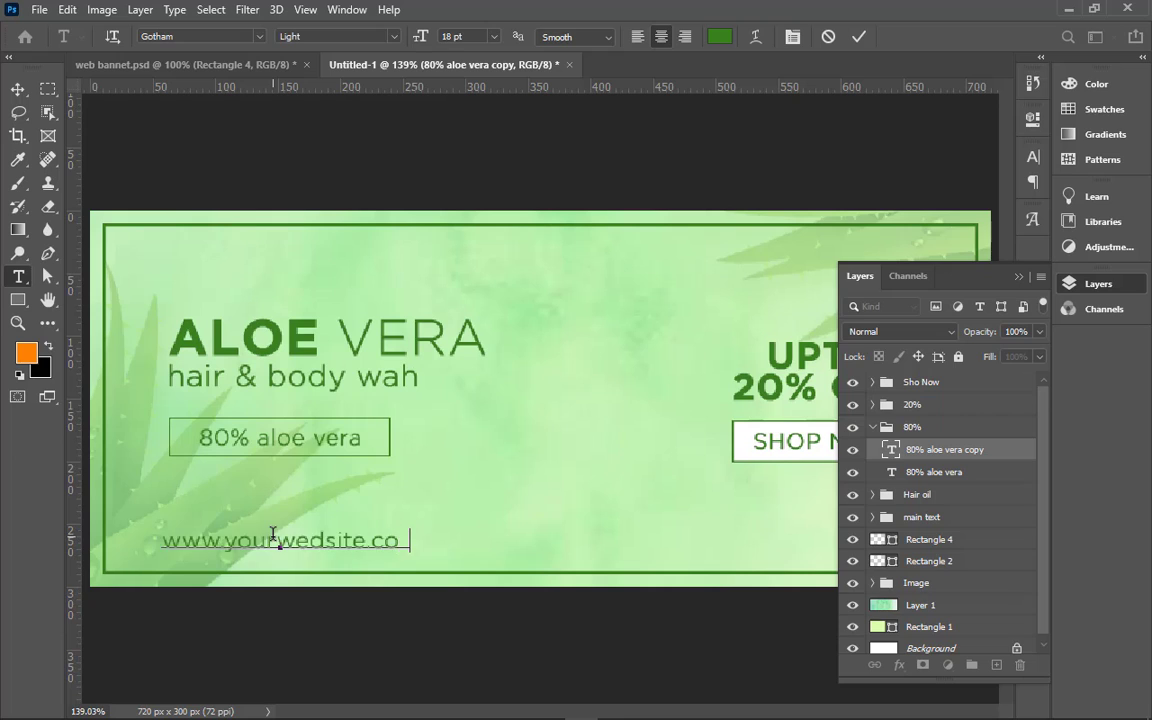
click(859, 37)
key(v)
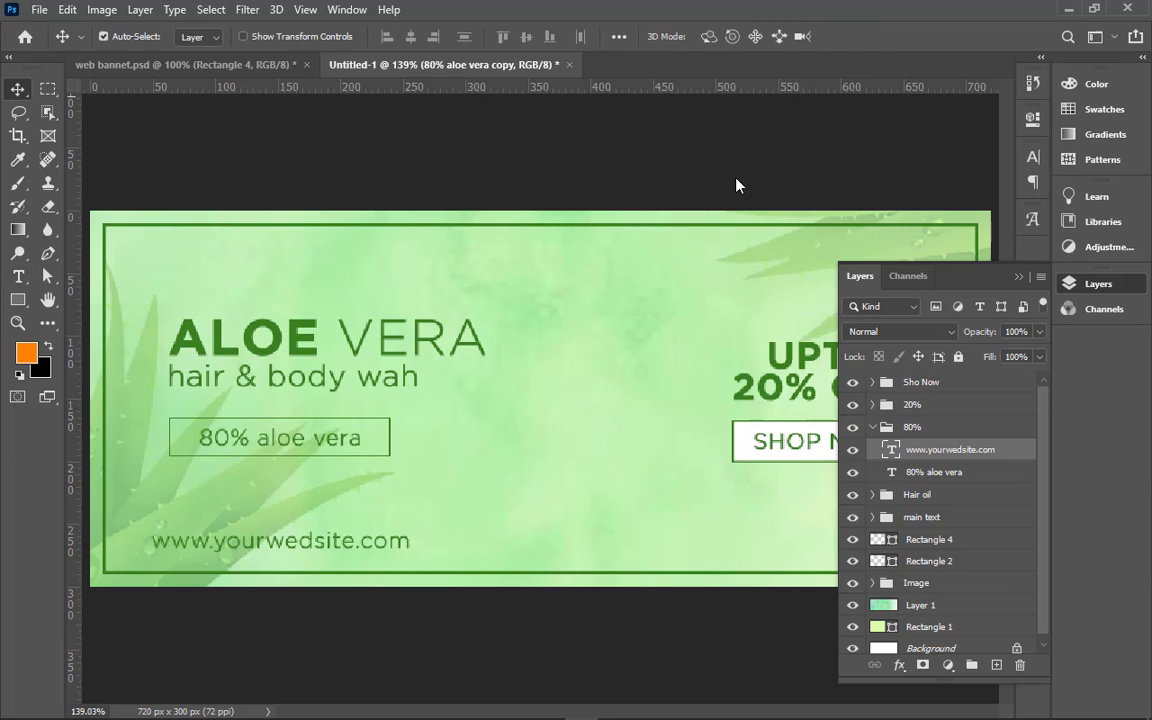
key(ctrl+1)
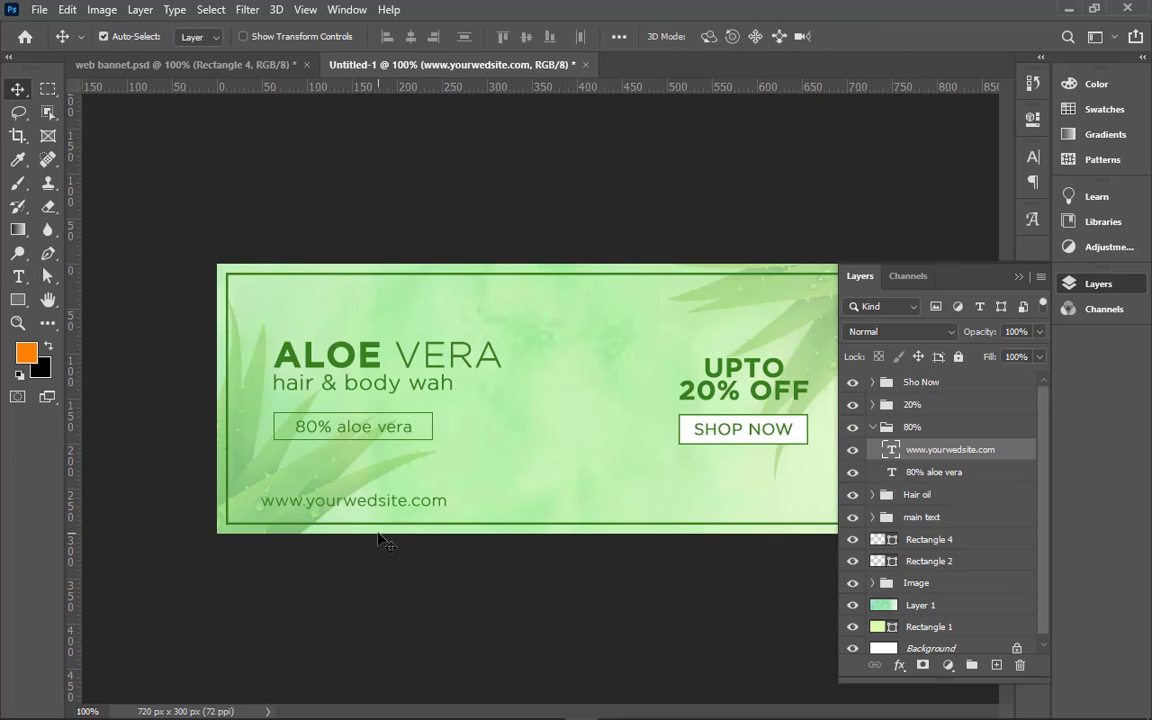
drag(442, 510, 710, 519)
key(ctrl+minus)
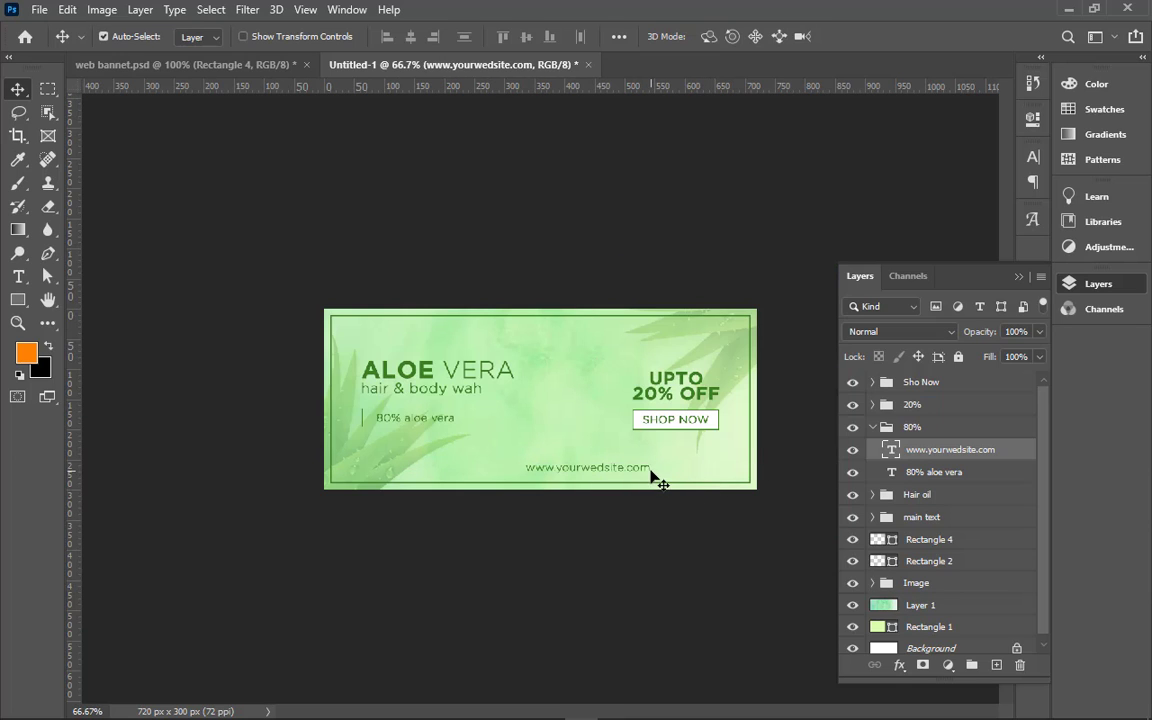
drag(658, 480, 733, 478)
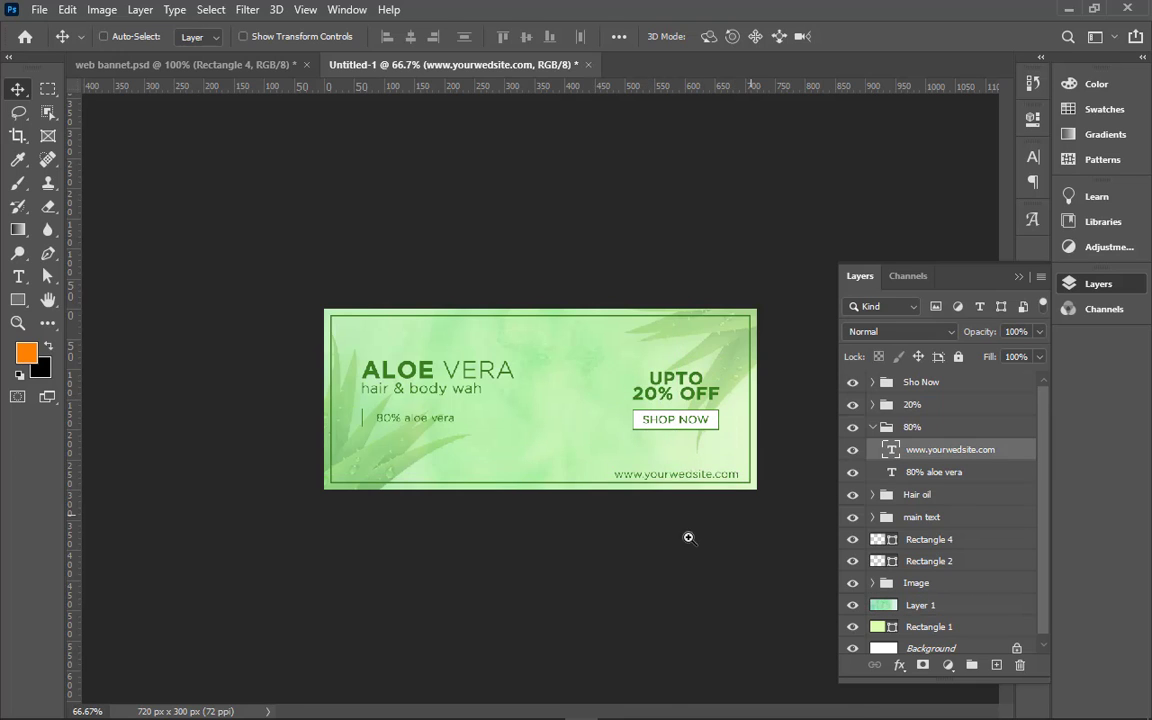
- Nudge the website text right and down until it touches the inner right and bottom edges of the border frame
scroll(736, 469, up, 5)
key(Right)
key(Right)
key(Right)
key(Right)
key(Right)
key(Right)
key(Right)
key(Right)
key(Right)
key(Right)
key(Right)
key(Right)
key(Right)
key(Right)
key(Right)
key(Right)
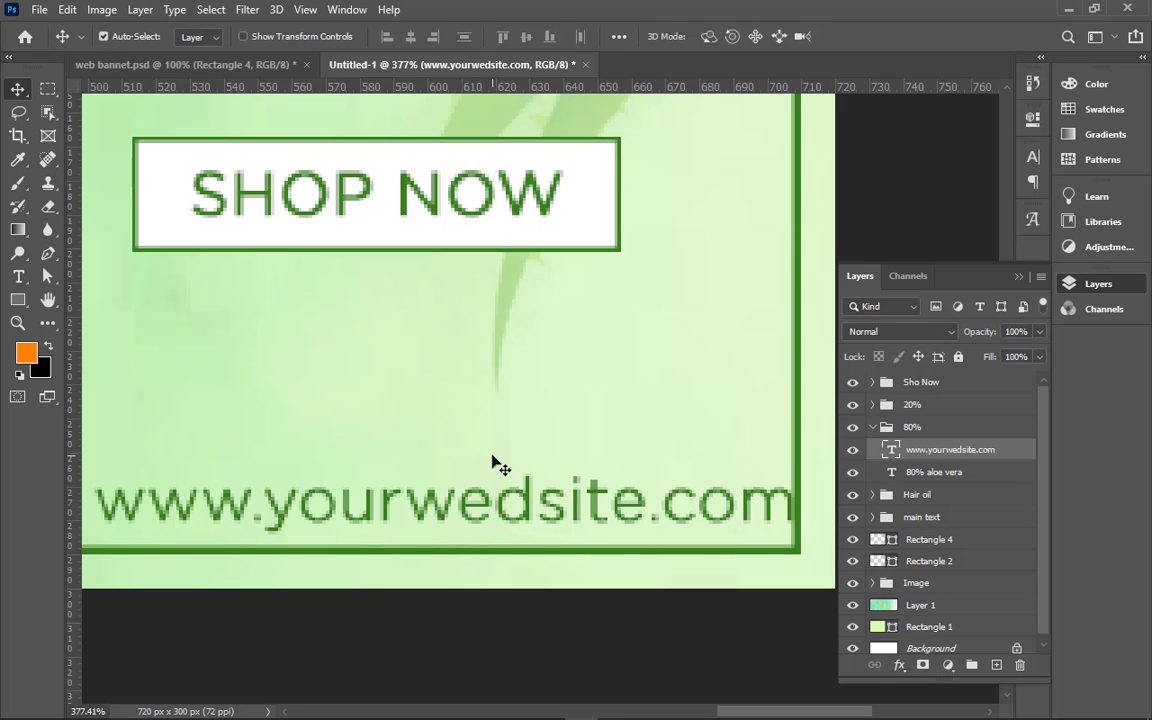
key(Down)
key(Down)
key(Down)
key(Down)
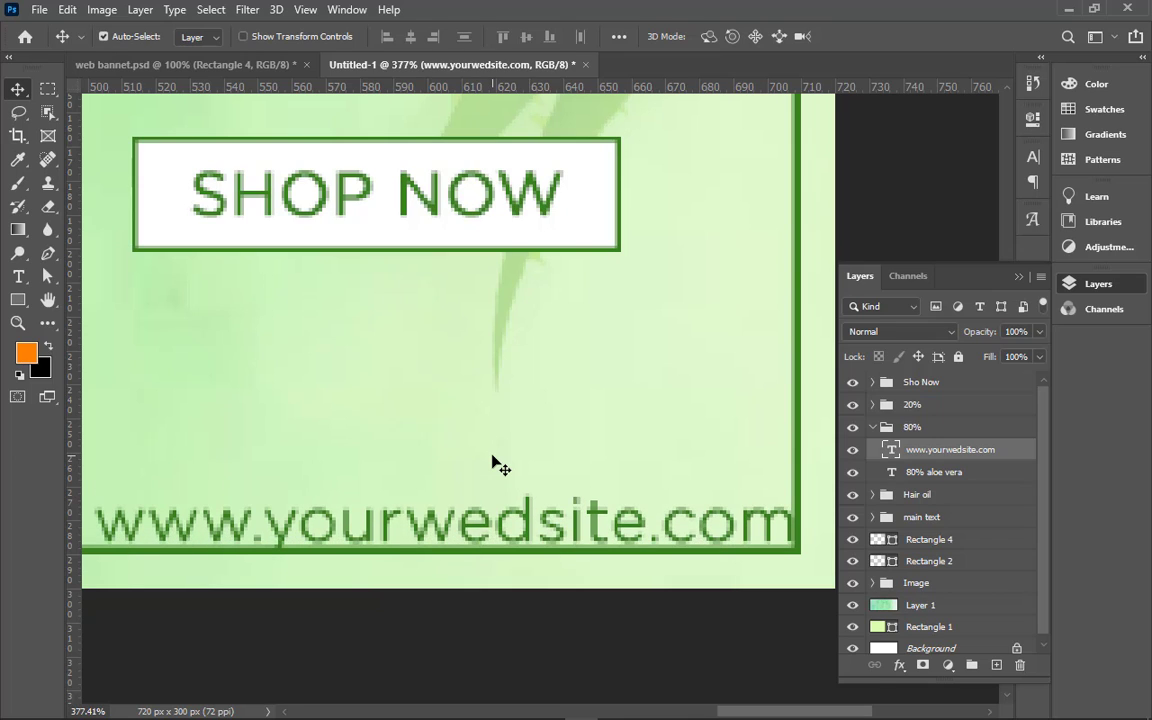
- Nudge the website text about 17 px up and 16 px left, away from the border frame's lower right corner
key(Up)
key(Up)
key(Up)
key(Up)
key(Up)
key(Up)
key(Up)
key(Up)
key(Up)
key(Up)
key(Up)
key(Up)
key(Up)
key(Up)
key(Up)
key(Up)
key(Up)
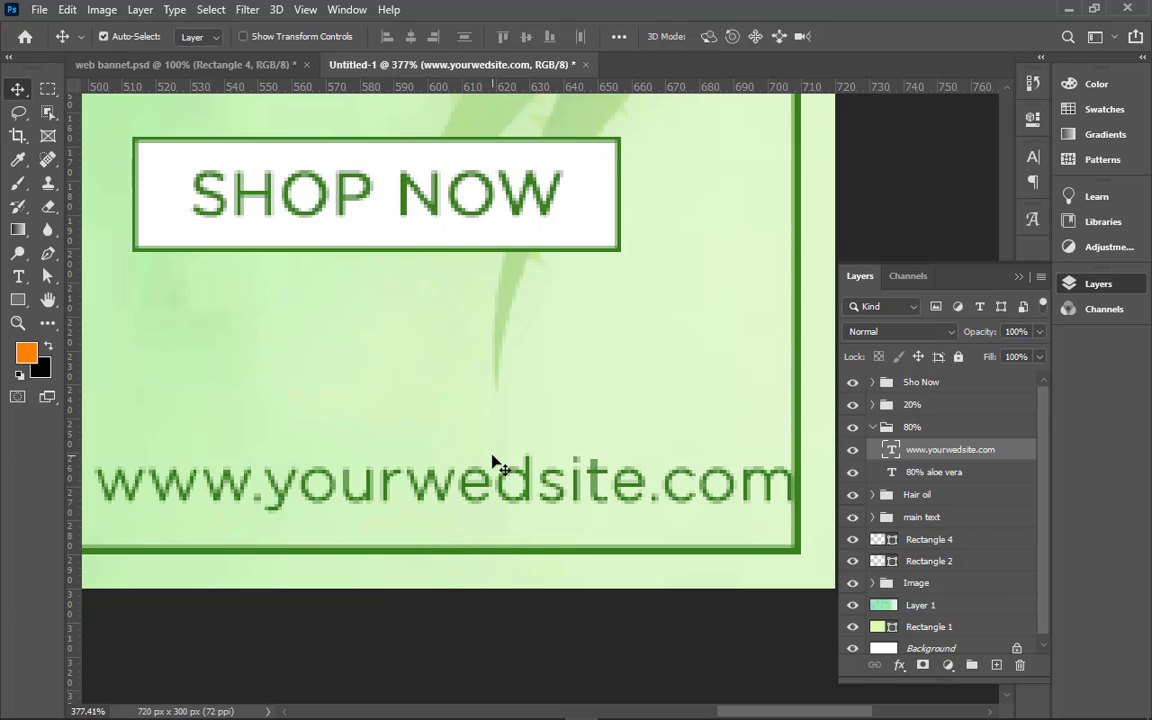
key(Left)
key(Left)
key(Left)
key(Left)
key(Left)
key(Left)
key(Left)
key(Left)
key(Left)
key(Left)
key(Left)
key(Left)
key(Left)
key(Left)
key(Left)
key(Left)
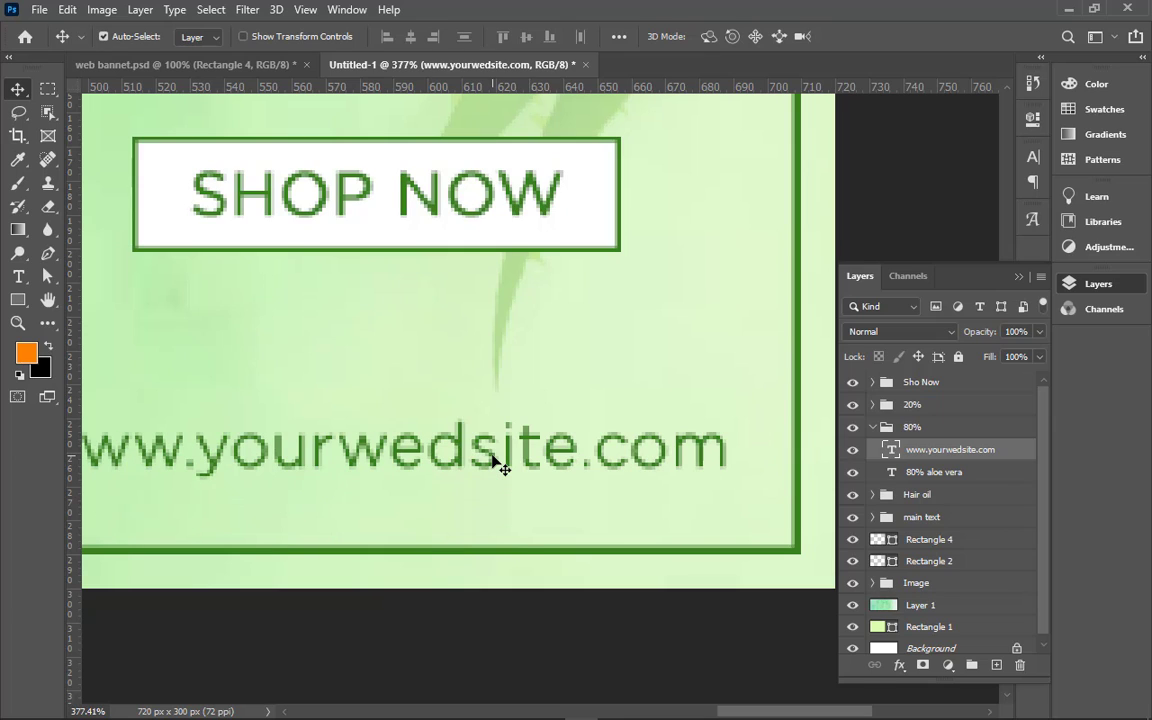
- Nudge the website text about 10 px left and 10 px down, closer to the border frame's lower edge
key(Left)
key(Left)
key(Left)
key(Left)
key(Left)
key(Left)
key(Left)
key(Left)
key(Left)
key(Down)
key(Down)
key(Down)
key(Down)
key(Down)
key(Down)
key(Down)
key(Down)
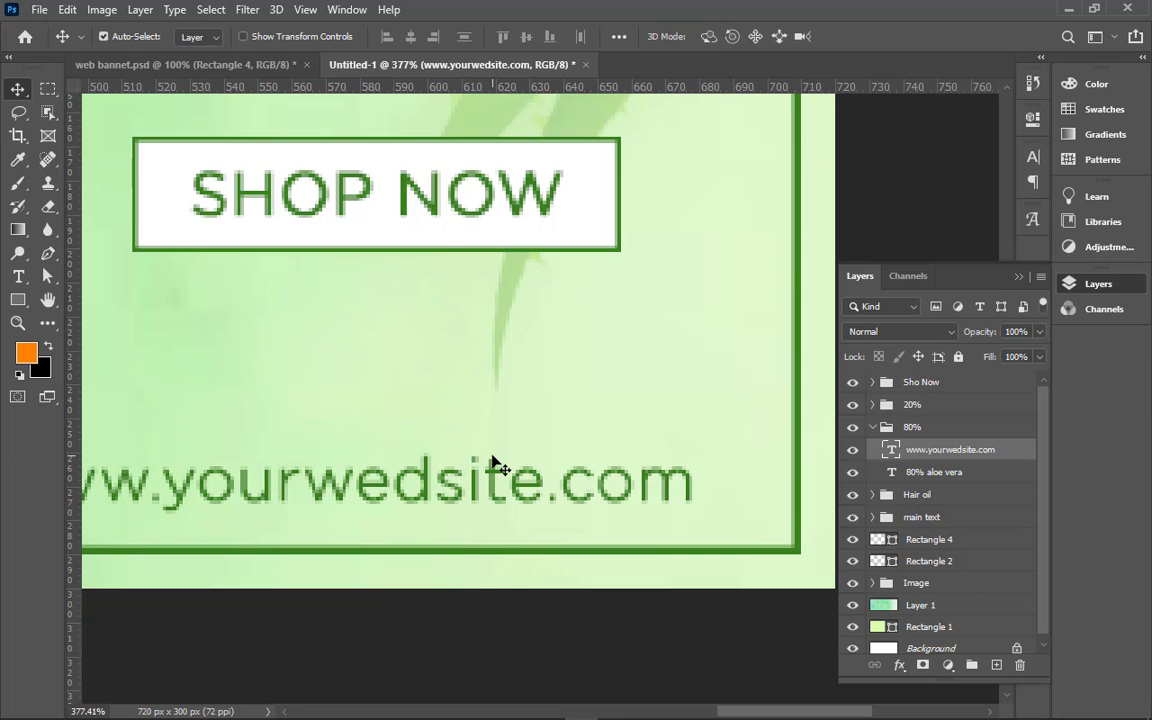
- Try the website text about 10 px higher and return it by the same distance
key(Up)
key(Up)
key(Up)
key(Up)
key(Up)
key(Up)
key(Up)
key(Up)
key(ctrl+0)
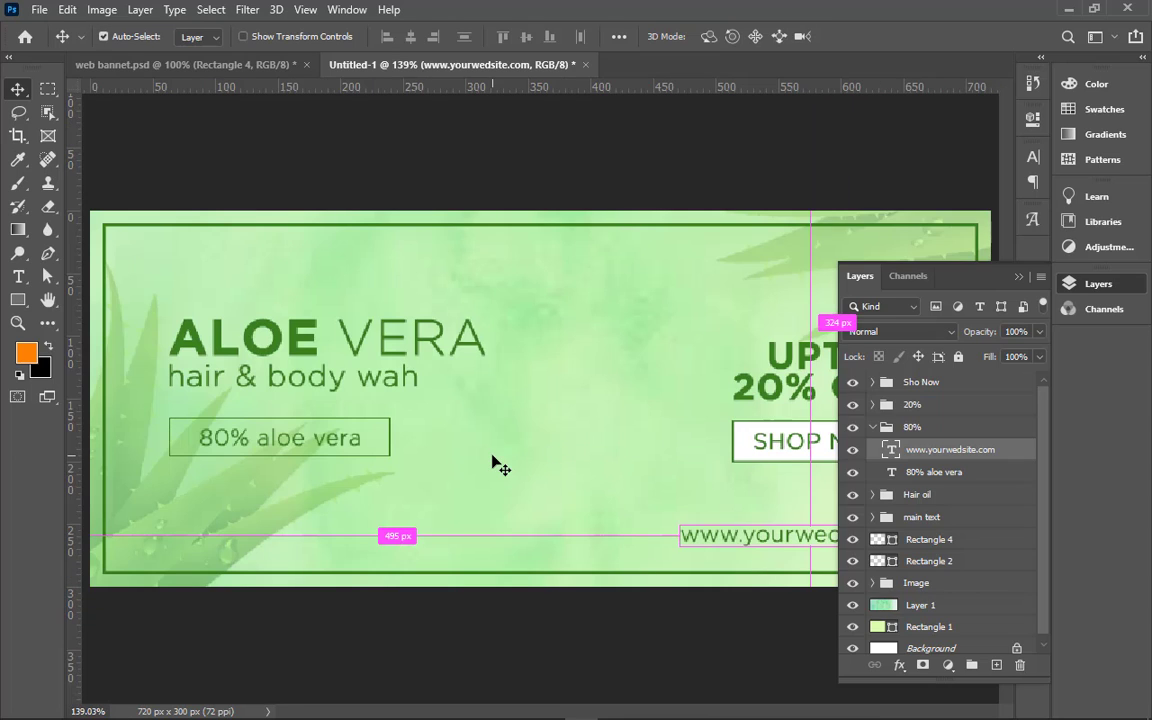
key(Down)
key(Down)
key(Down)
key(Down)
key(Down)
key(Down)
key(Down)
key(Down)
key(Down)
key(ctrl+1)
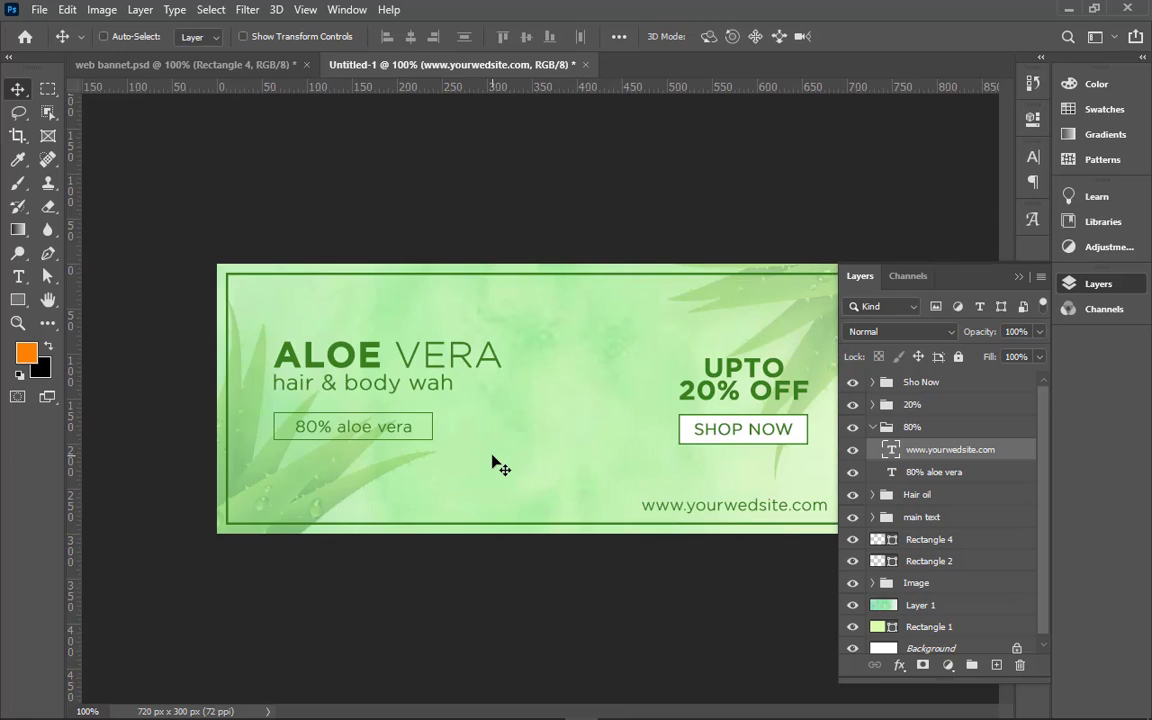
- Move the website text left until its right edge aligns with the SHOP NOW button's right edge
key(ctrl+minus)
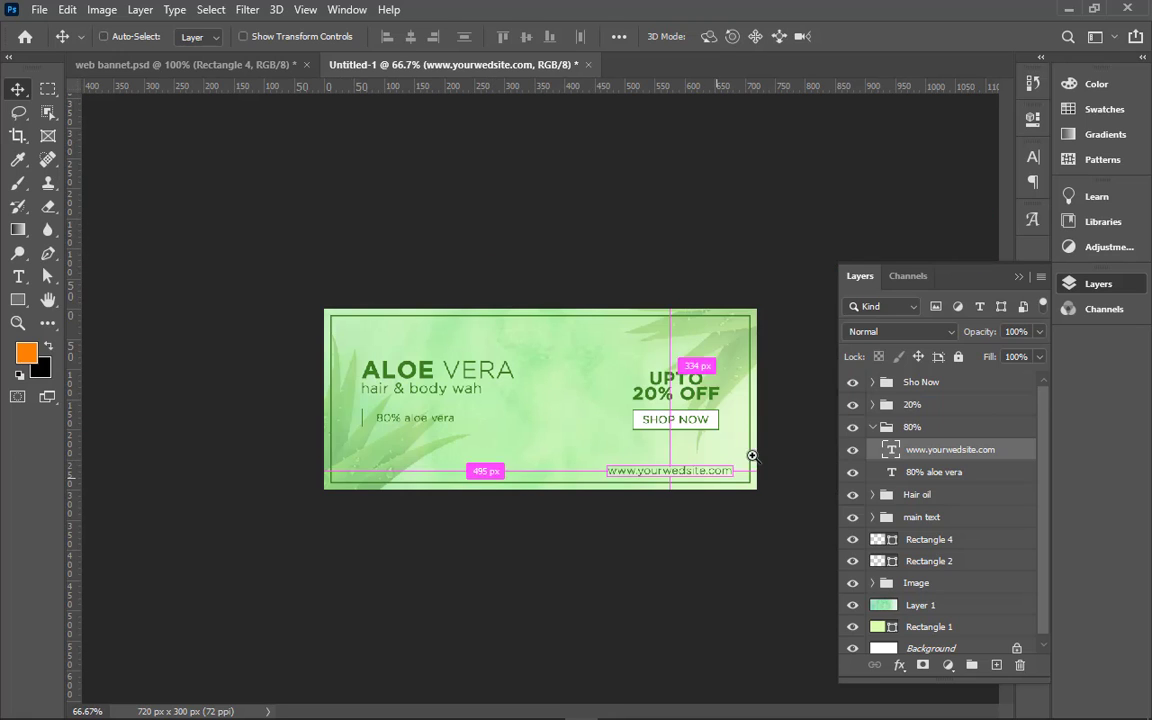
drag(628, 342, 760, 537)
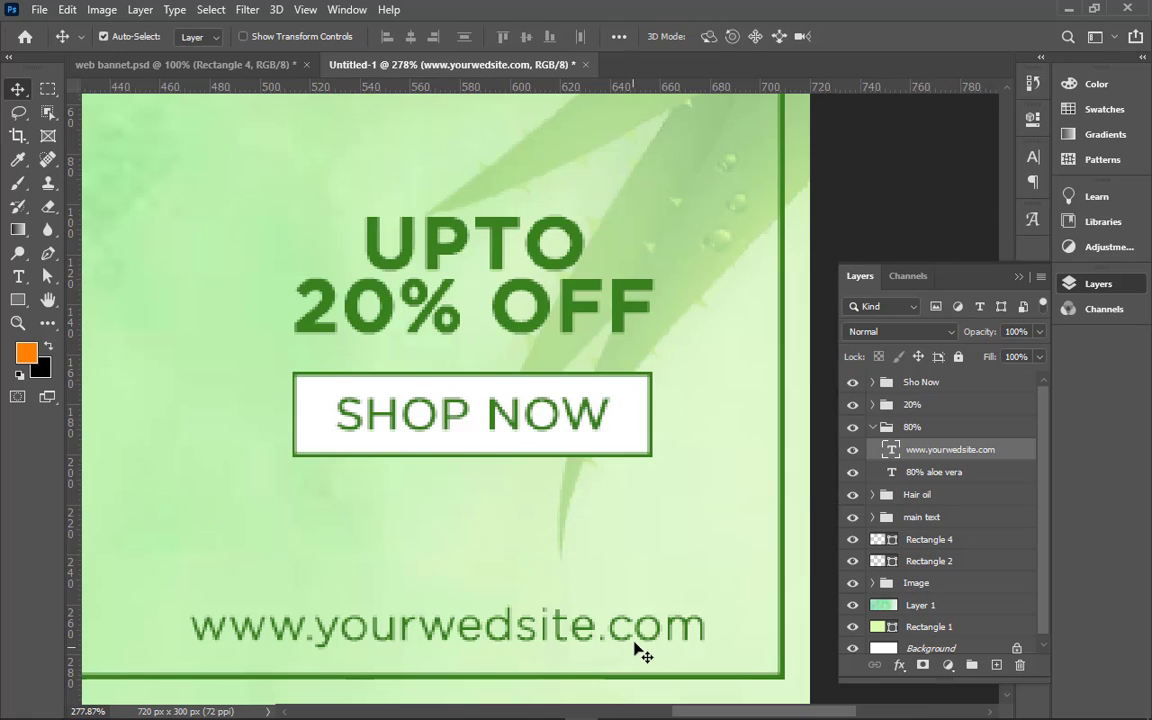
drag(643, 640, 586, 634)
key(ctrl+1)
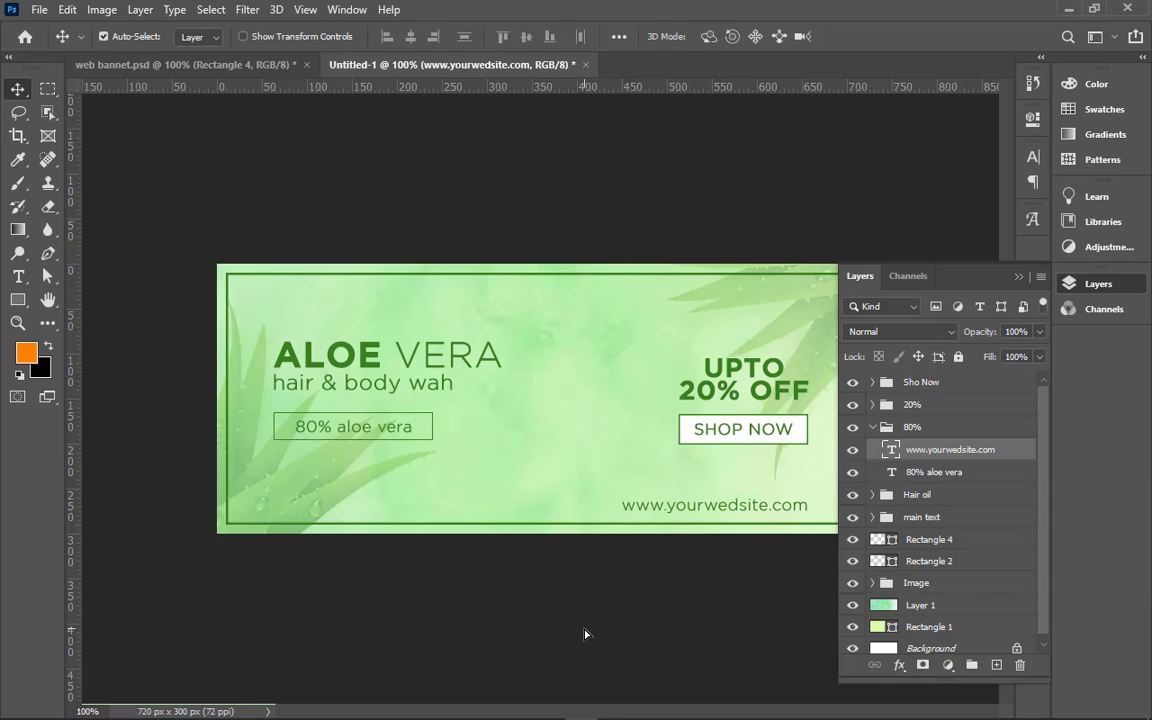
- Move the website text below the 80% aloe vera box, left-aligned with it, and place a copy right-aligned below the SHOP NOW button
drag(645, 512, 295, 513)
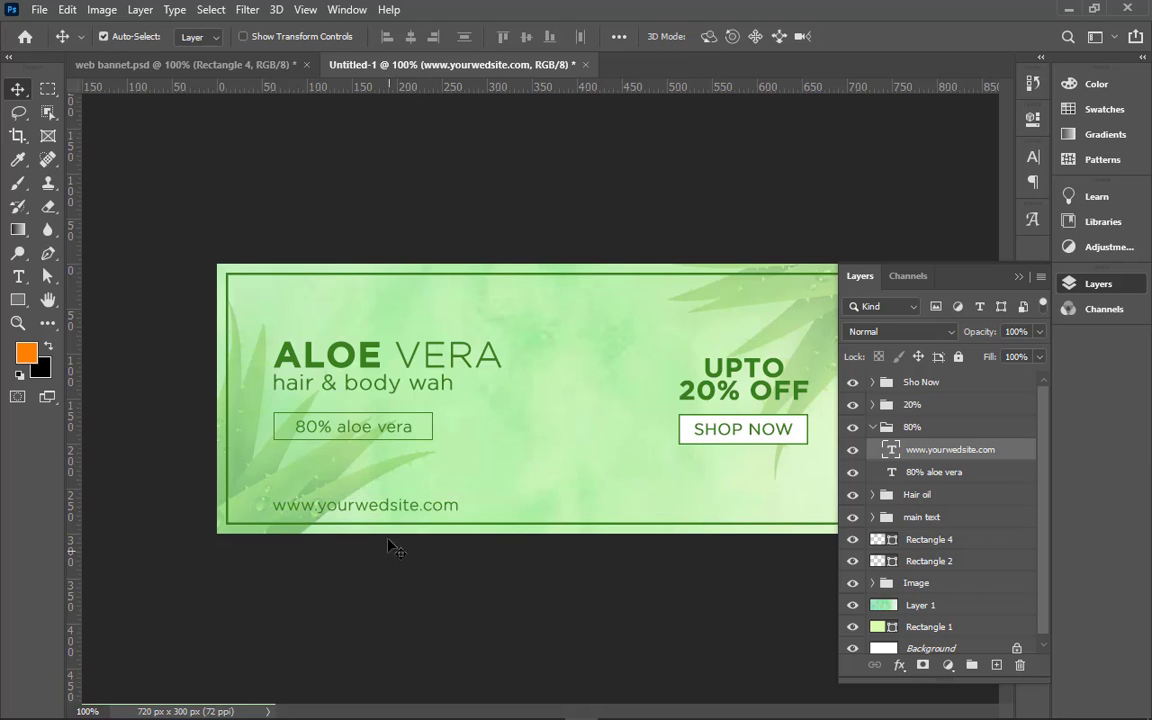
drag(391, 514, 677, 508)
key(ctrl+minus)
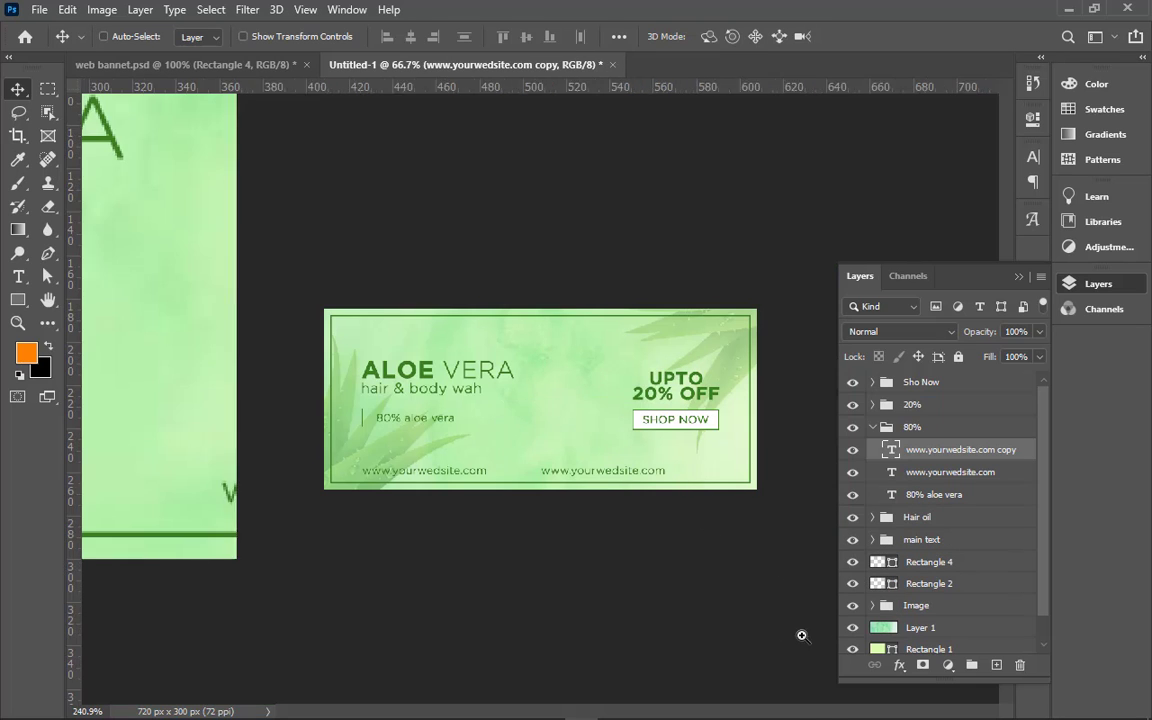
scroll(802, 632, up, 5)
drag(419, 470, 604, 463)
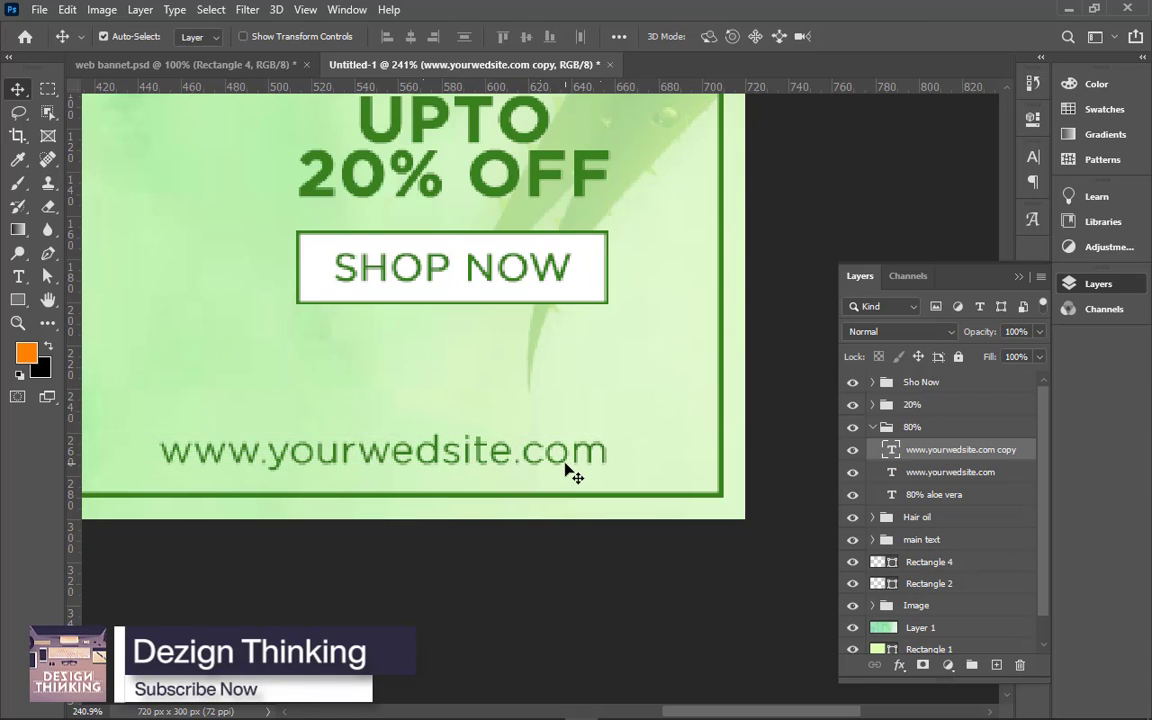
- Replace the wording of the copied website text below the SHOP NOW button with a placeholder phone number
double_click(567, 467)
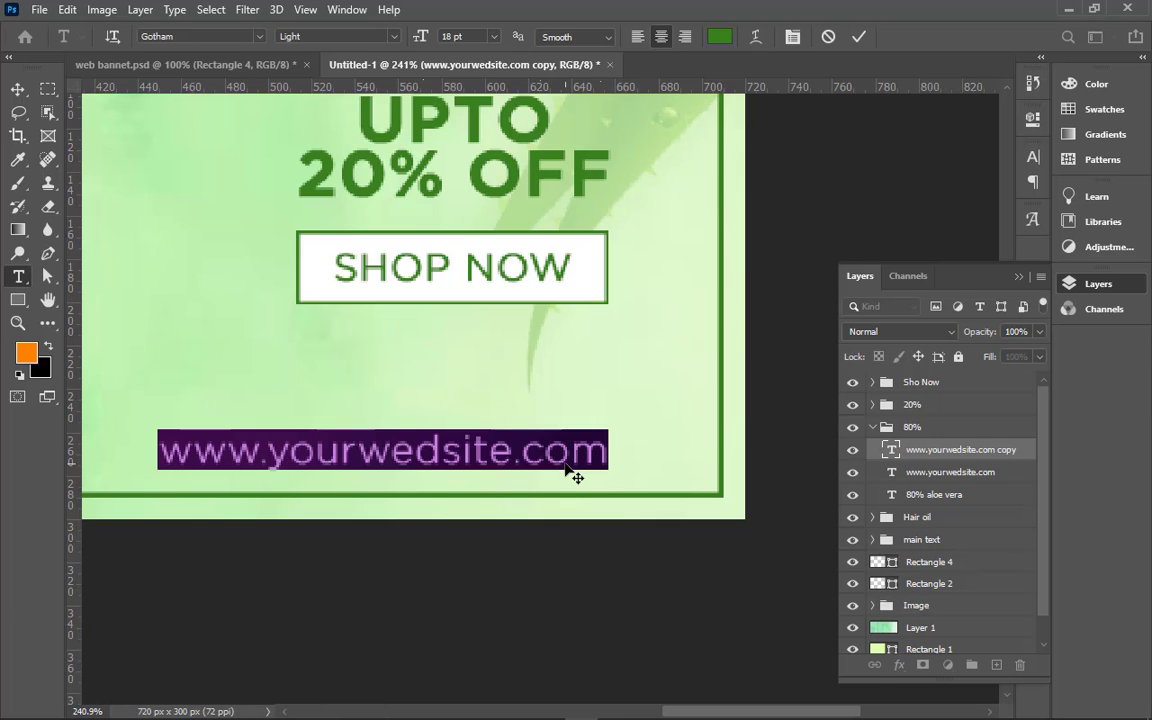
key(BackSpace)
text(123)
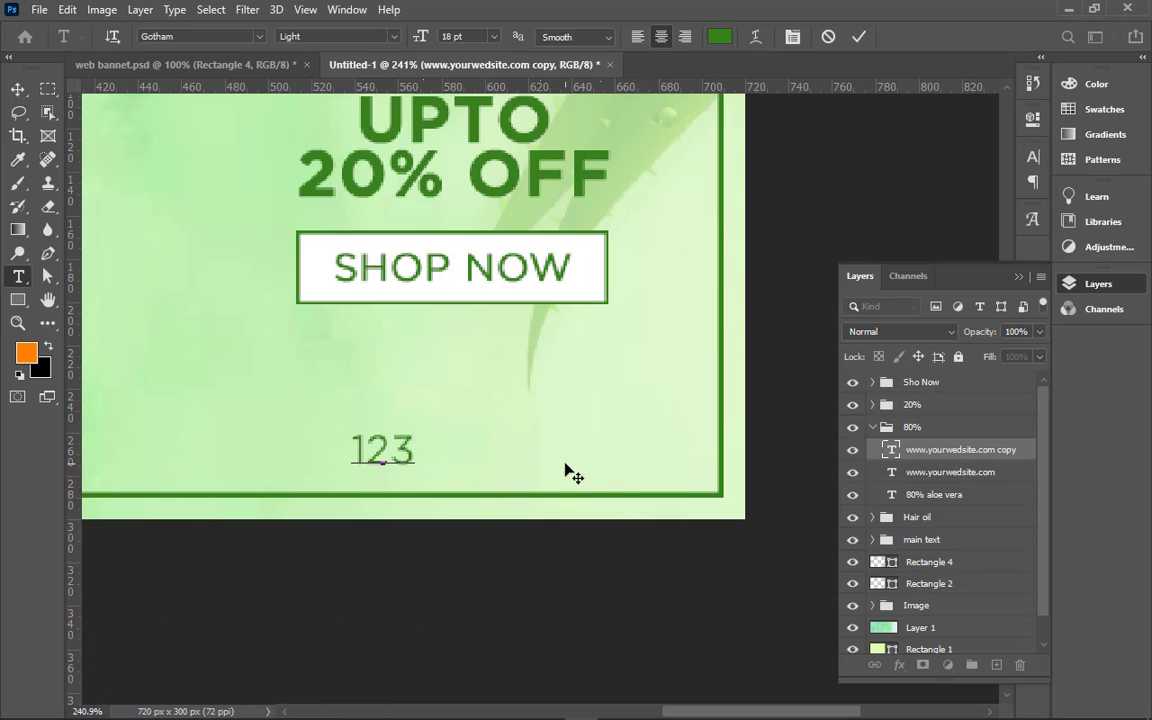
text(-)
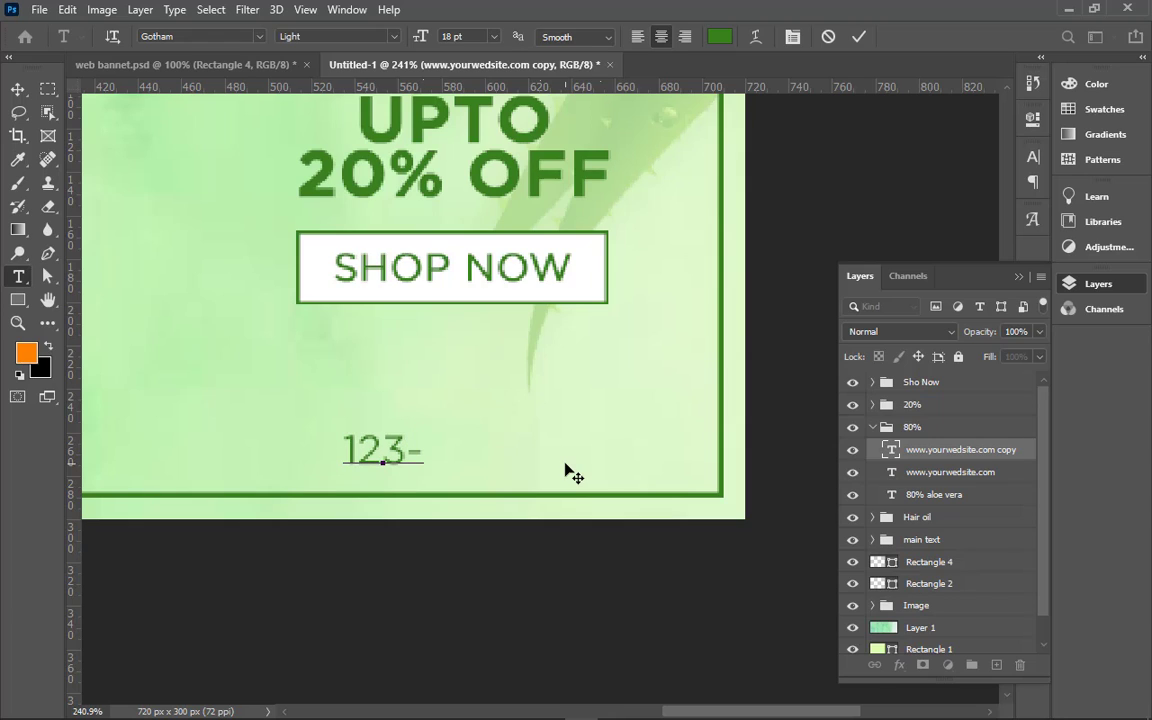
text(456)
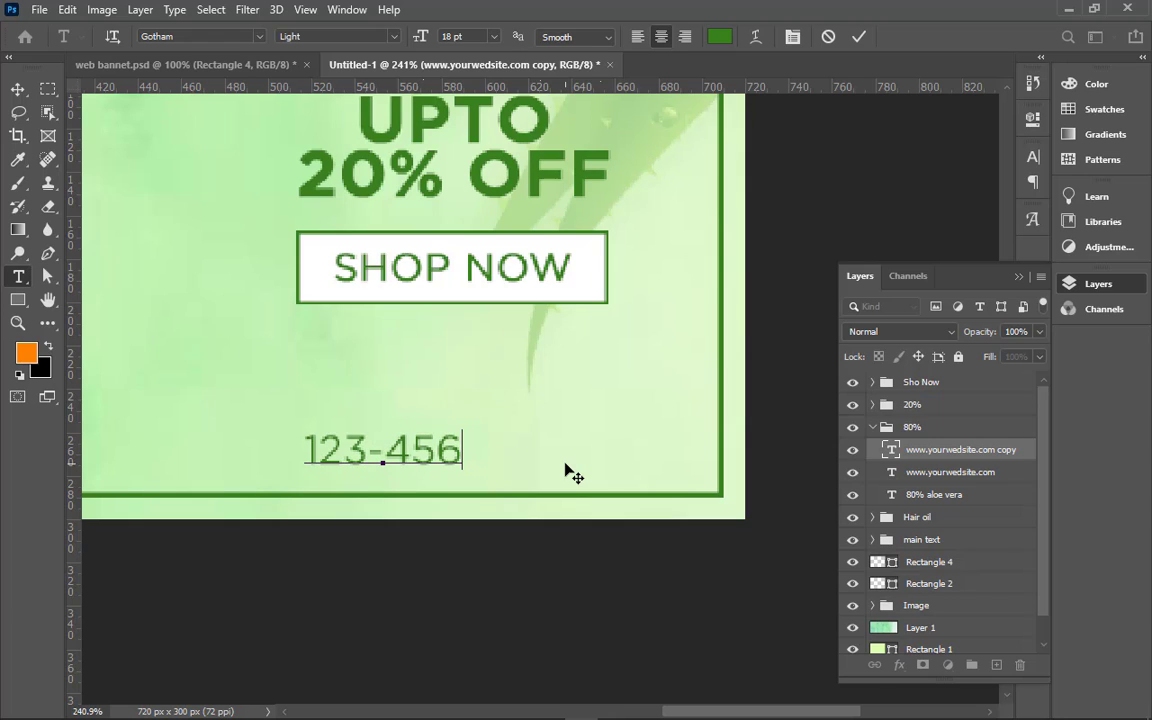
text(7)
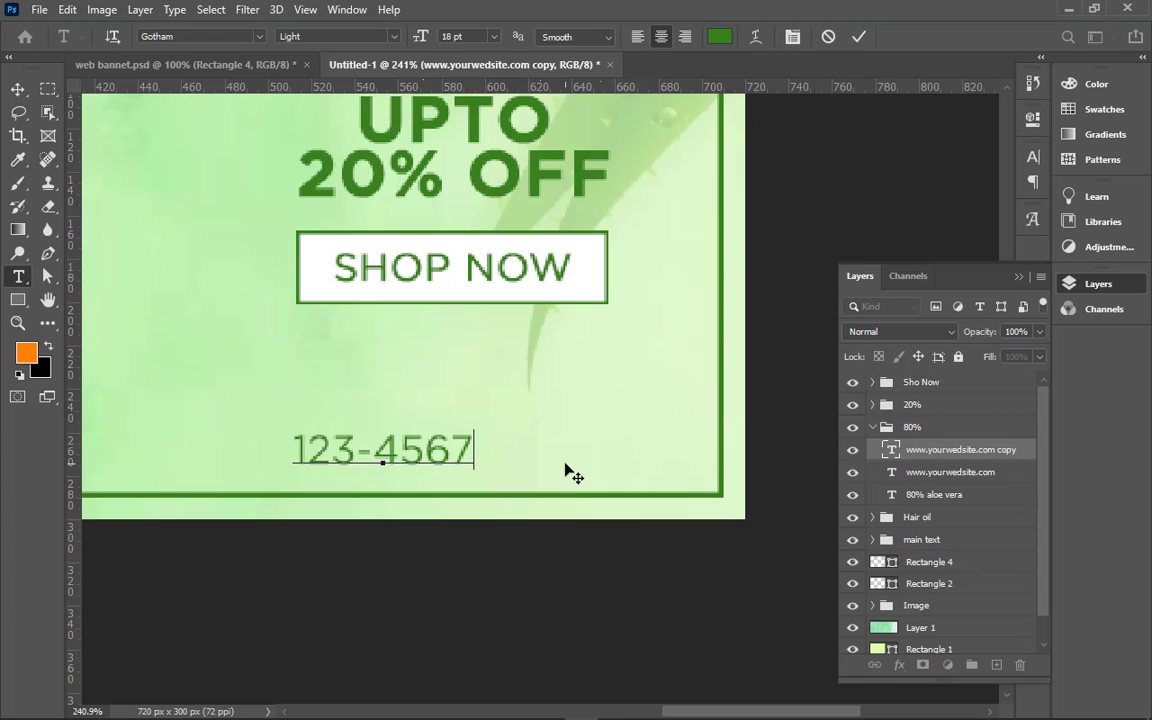
text(-789)
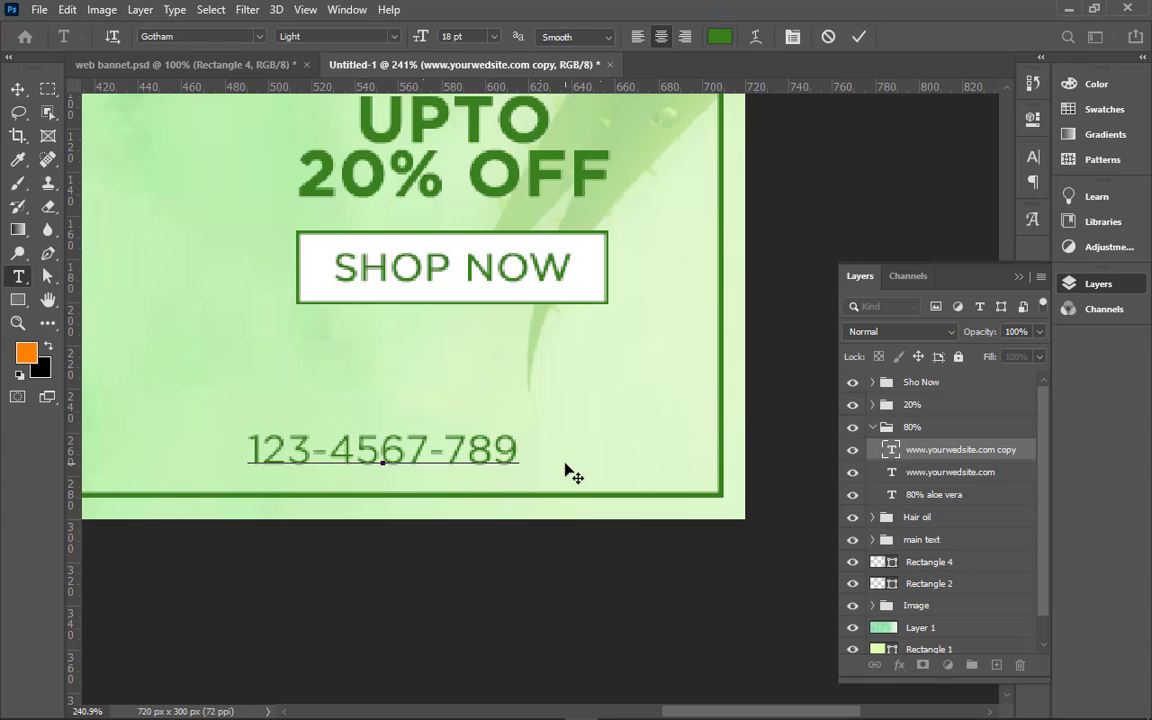
text(0)
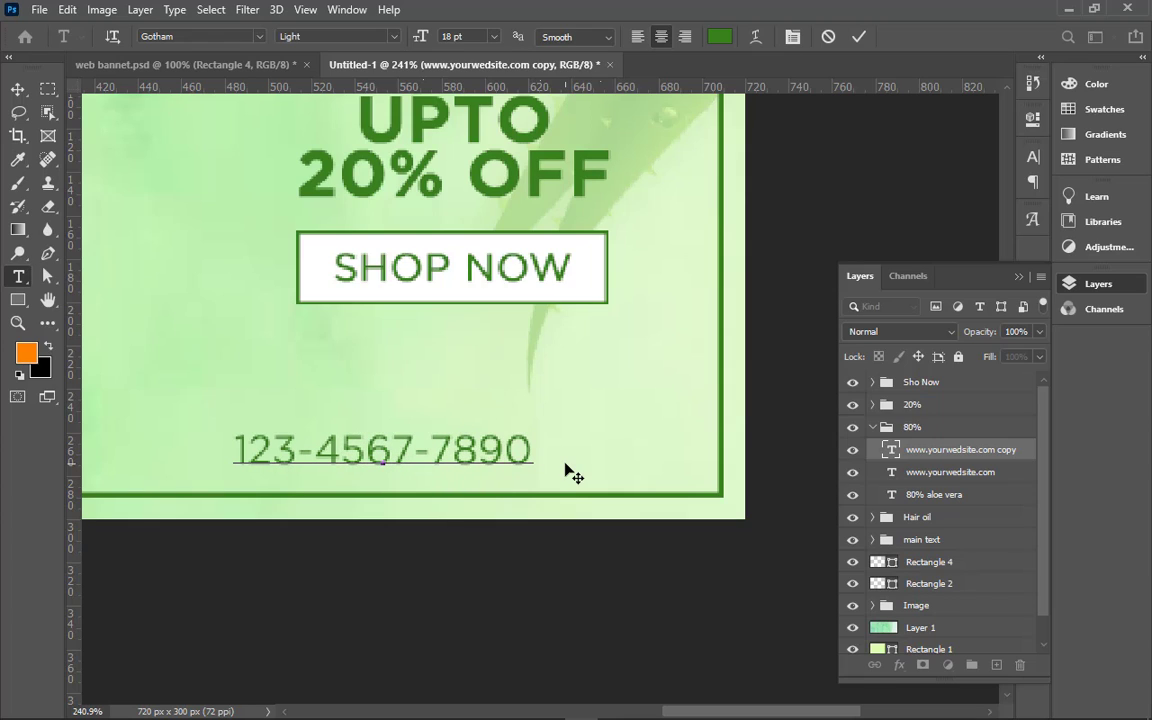
click(859, 37)
- Move the phone number text right to align with the SHOP NOW button's right edge and lower it slightly
key(v)
drag(483, 445, 555, 438)
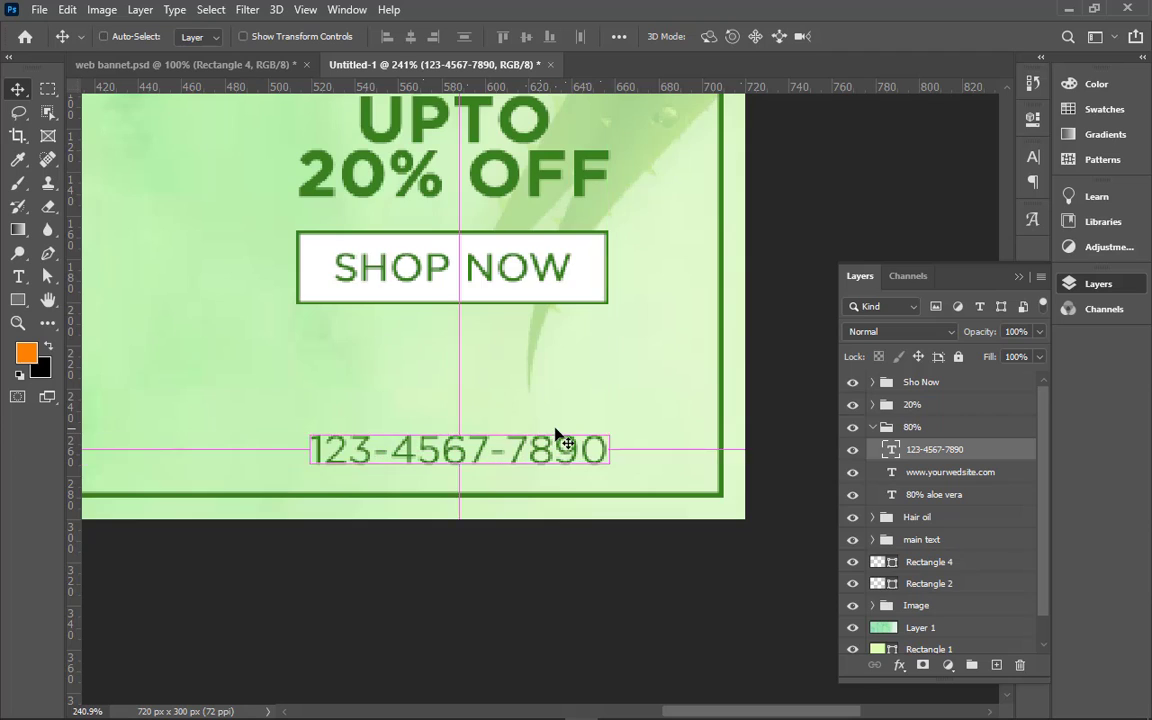
key(ctrl+1)
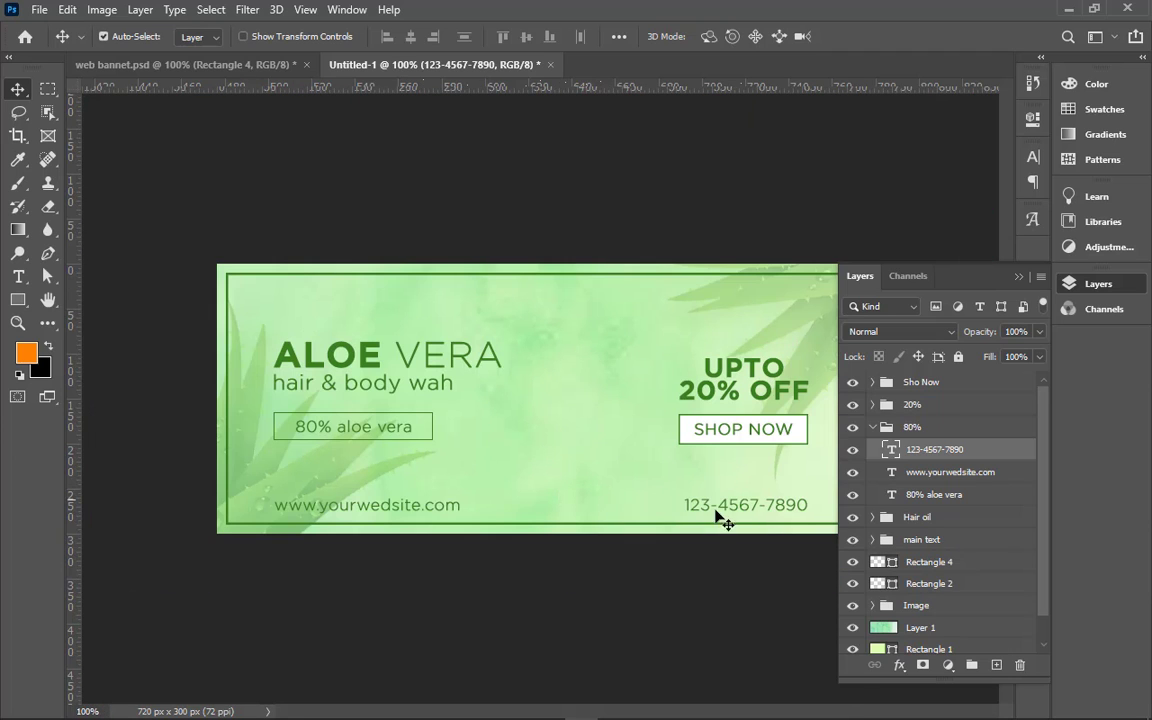
mouse_move(771, 509)
mouse_down()
mouse_move(784, 514)
mouse_move(768, 512)
mouse_up()
key(ctrl+minus)
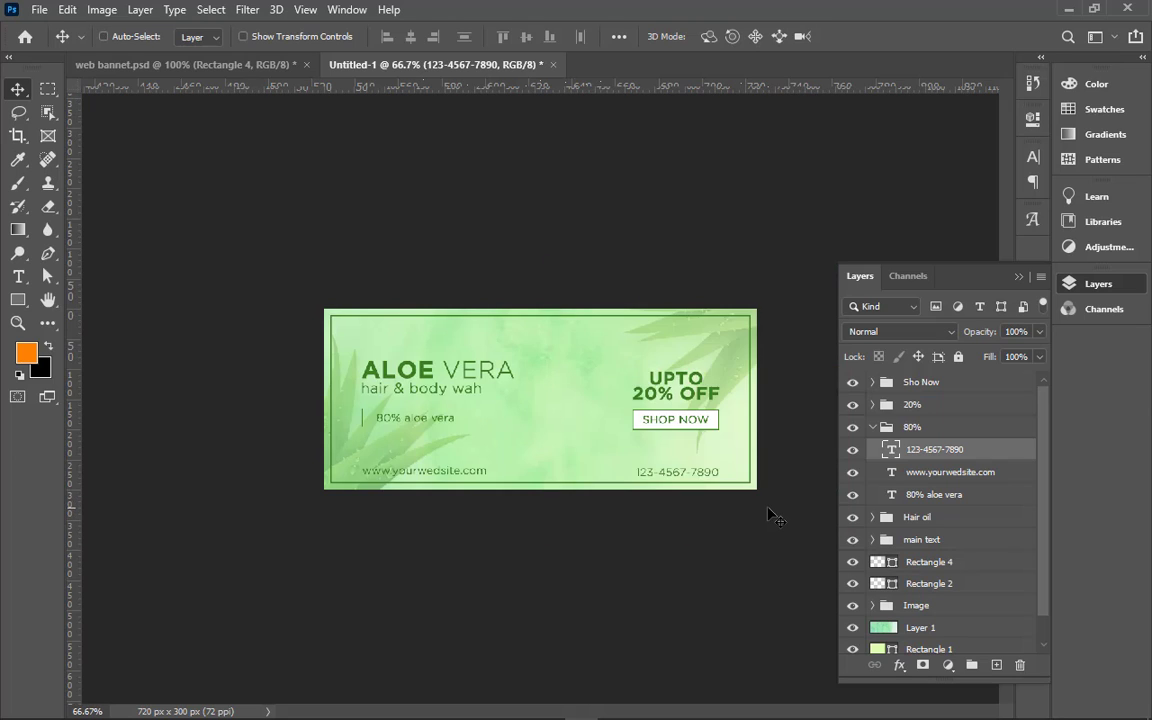
key(ctrl+0)
key(ctrl+1)
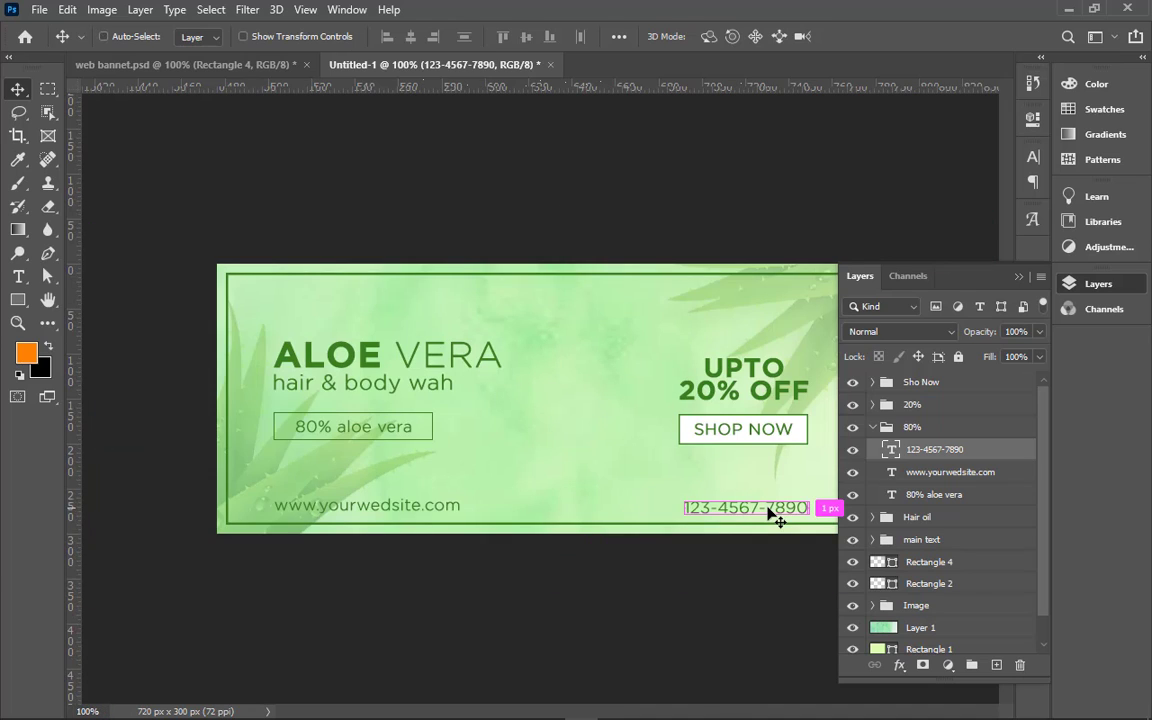
- Collapse the 80% group and add a Color Lookup adjustment layer above the Sho Now group
click(875, 430)
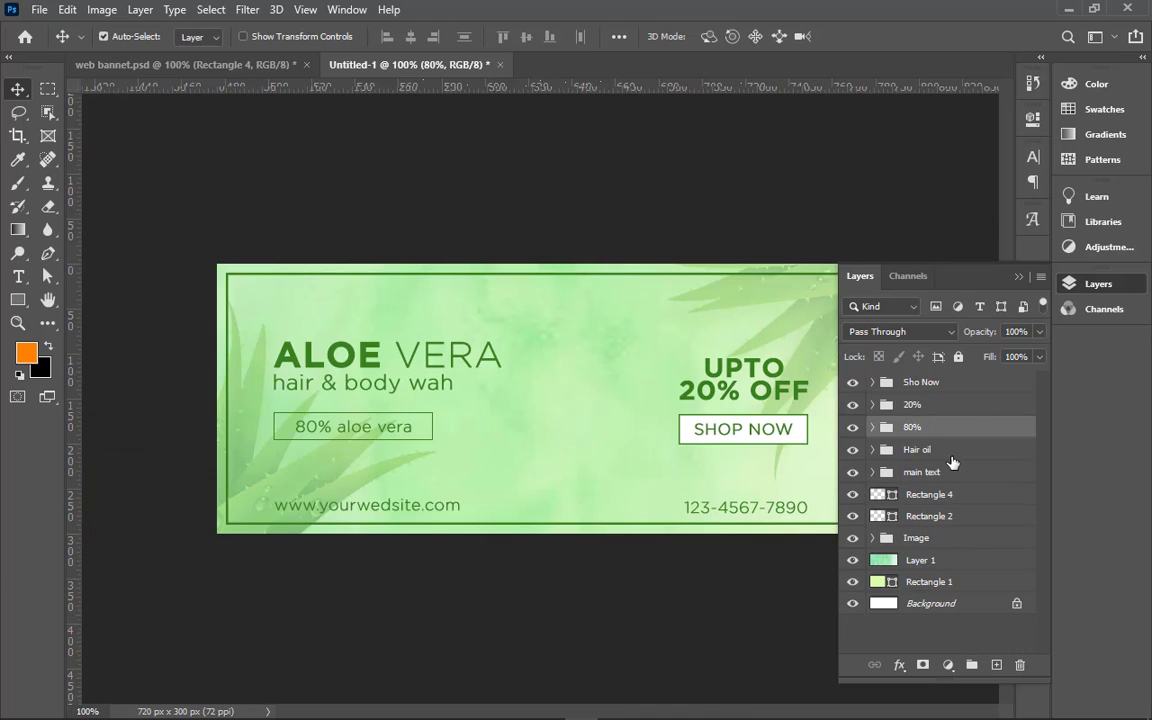
click(970, 386)
click(952, 665)
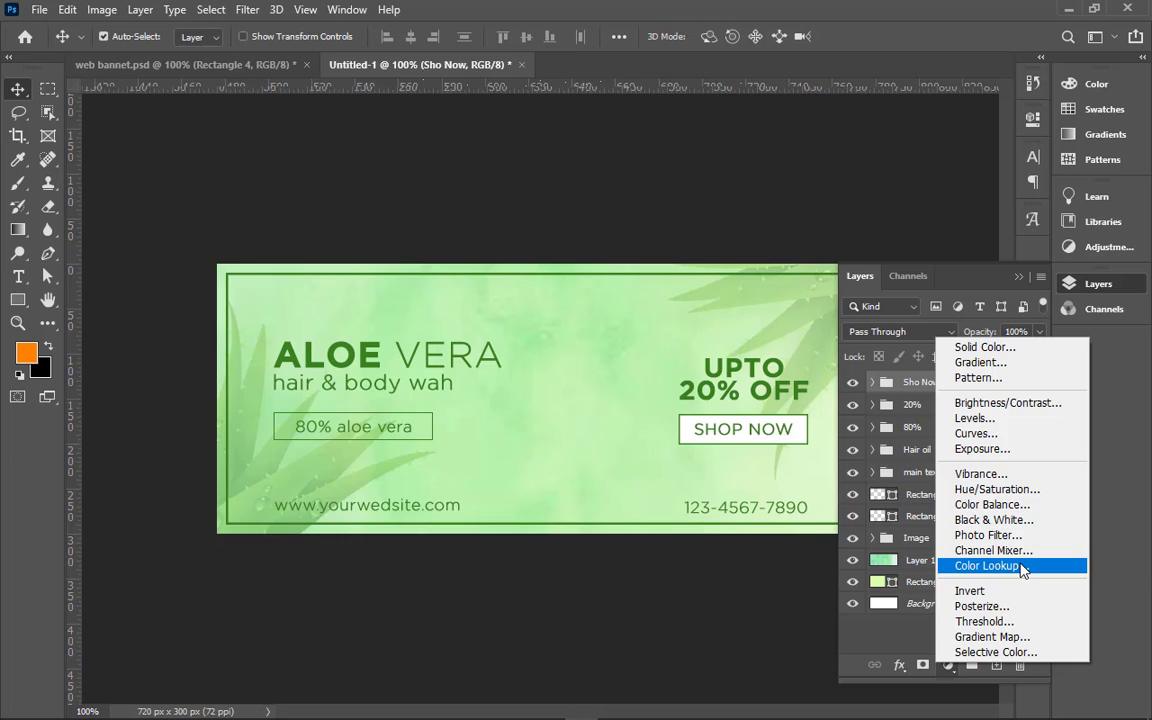
click(1020, 566)
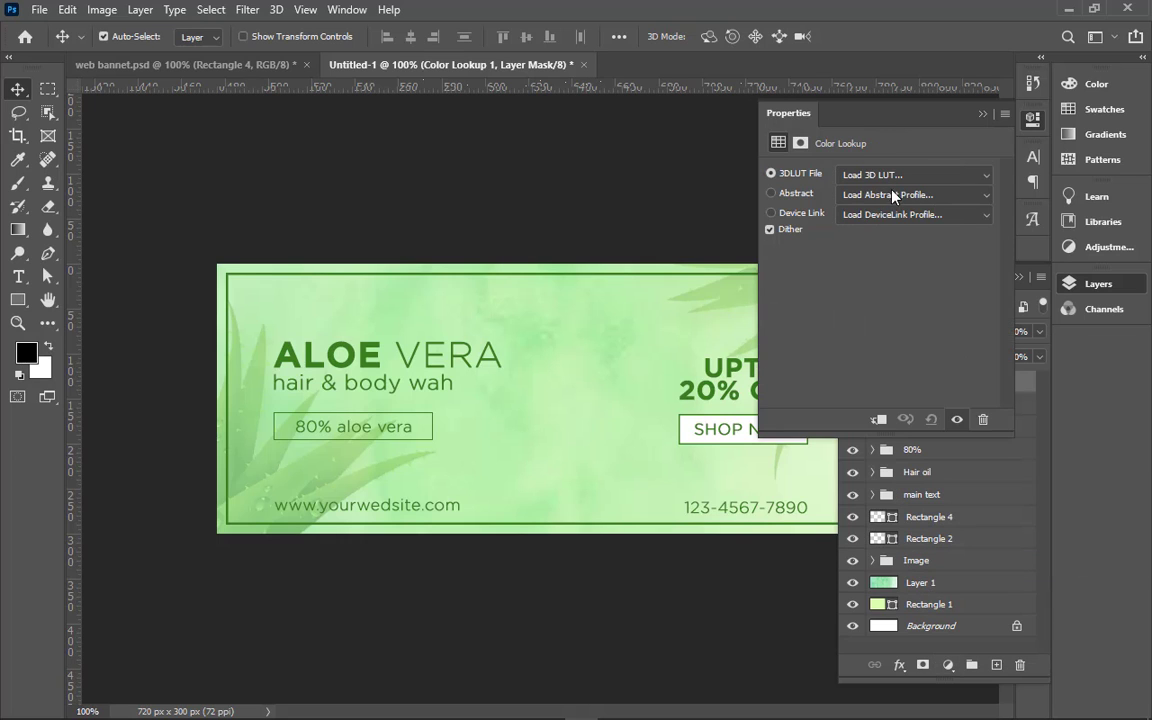
- Compare the 3D LUT presets from 2Strip.look onward and apply Fuji F125 Kodak 2393 (by Adobe).cube to the Color Lookup layer
click(893, 175)
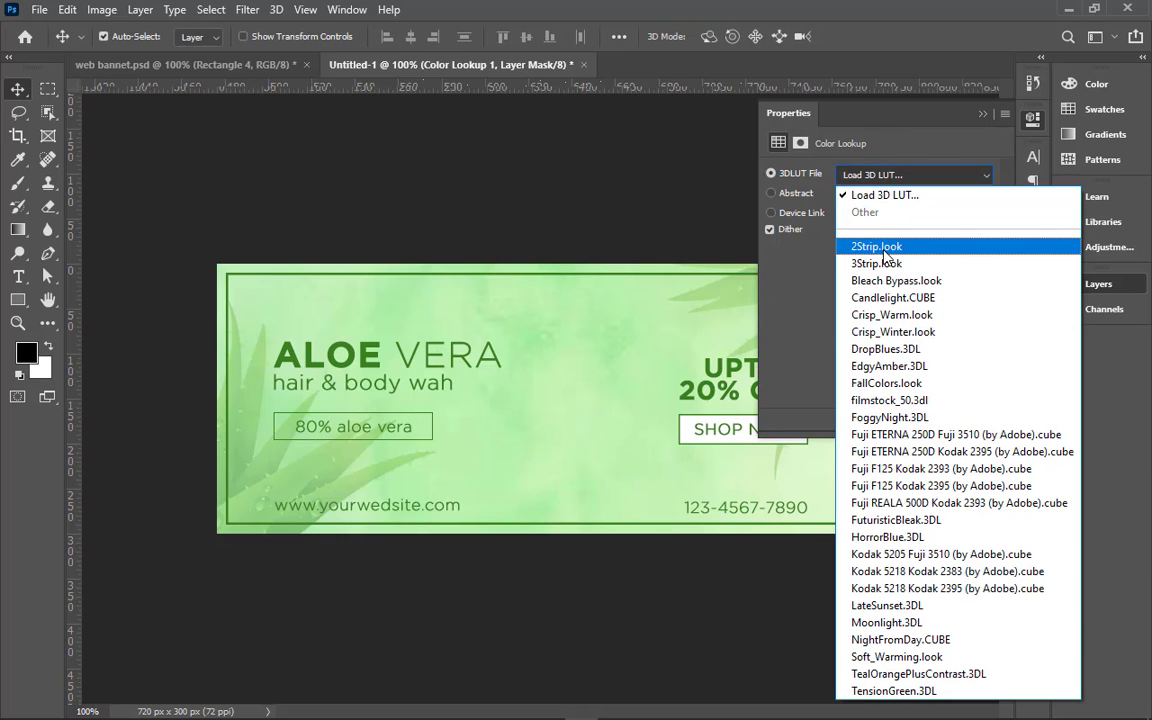
click(884, 256)
key(Down)
key(Down)
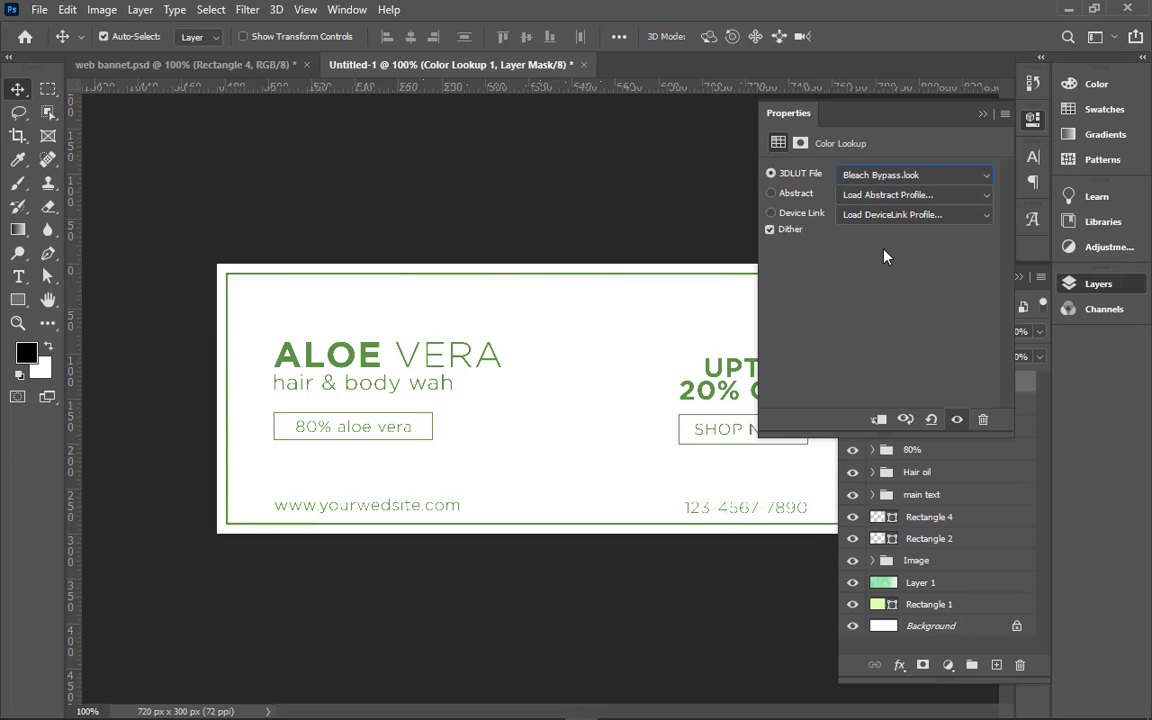
key(Down)
key(Down)
key(Up)
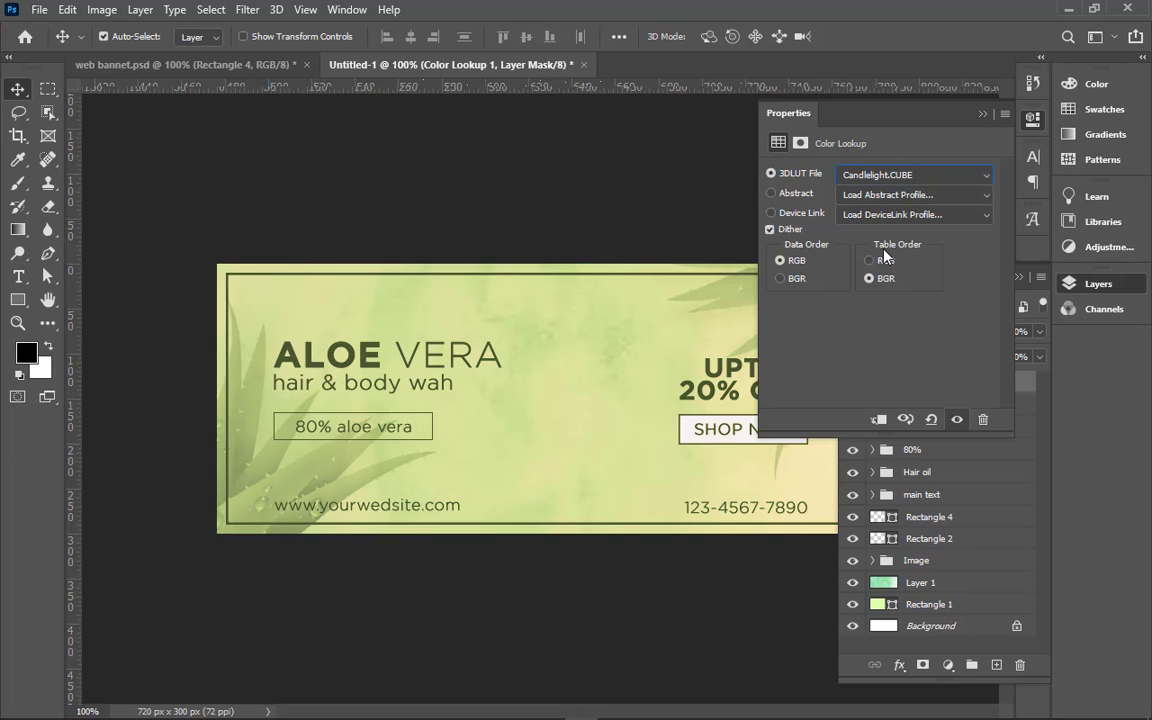
key(Down)
key(Down)
key(Down)
key(Down)
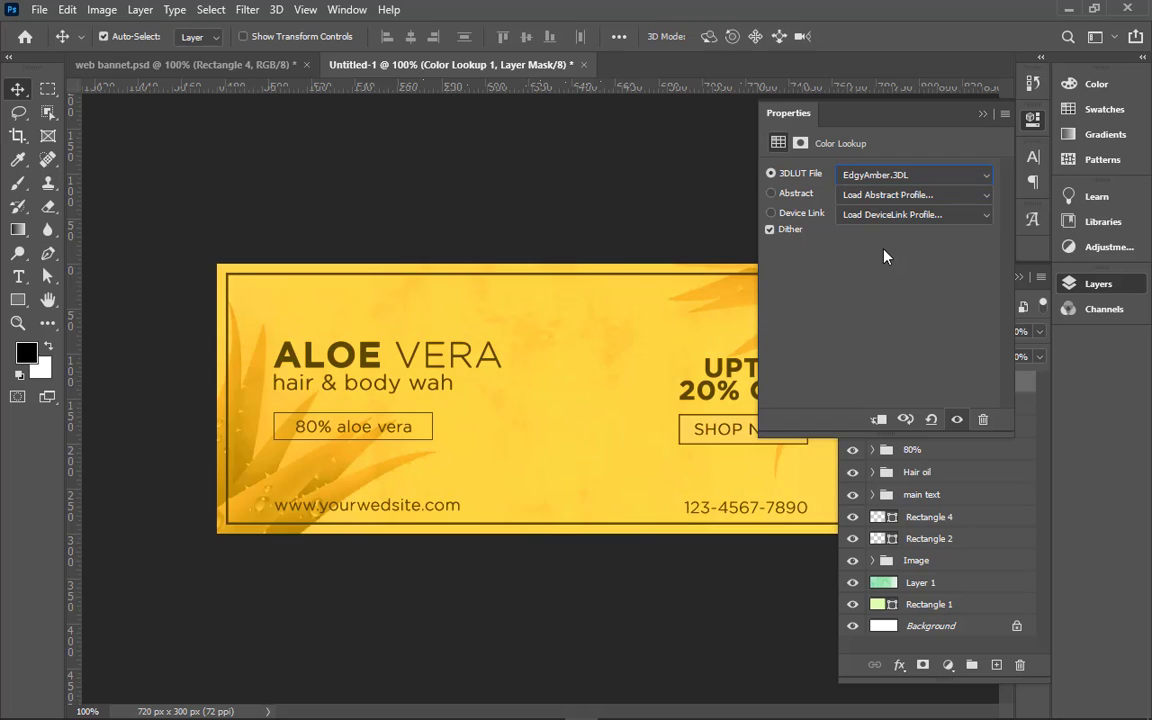
key(Down)
key(Up)
key(Down)
key(Down)
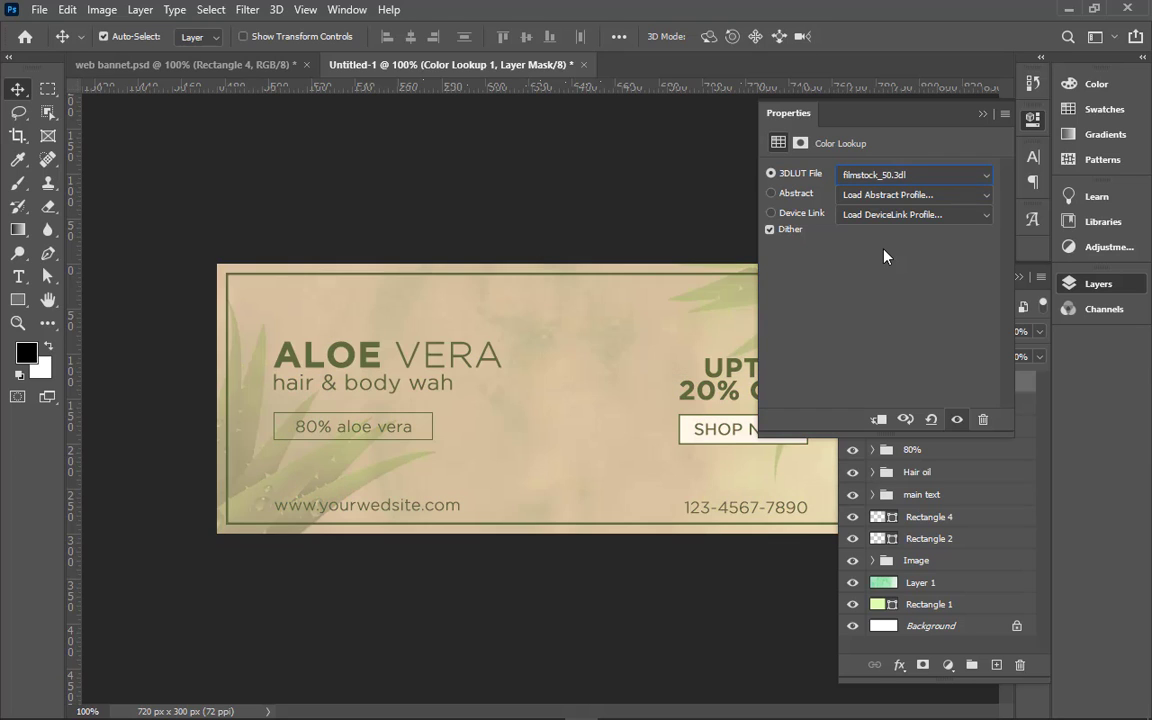
key(Down)
key(Up)
key(Down)
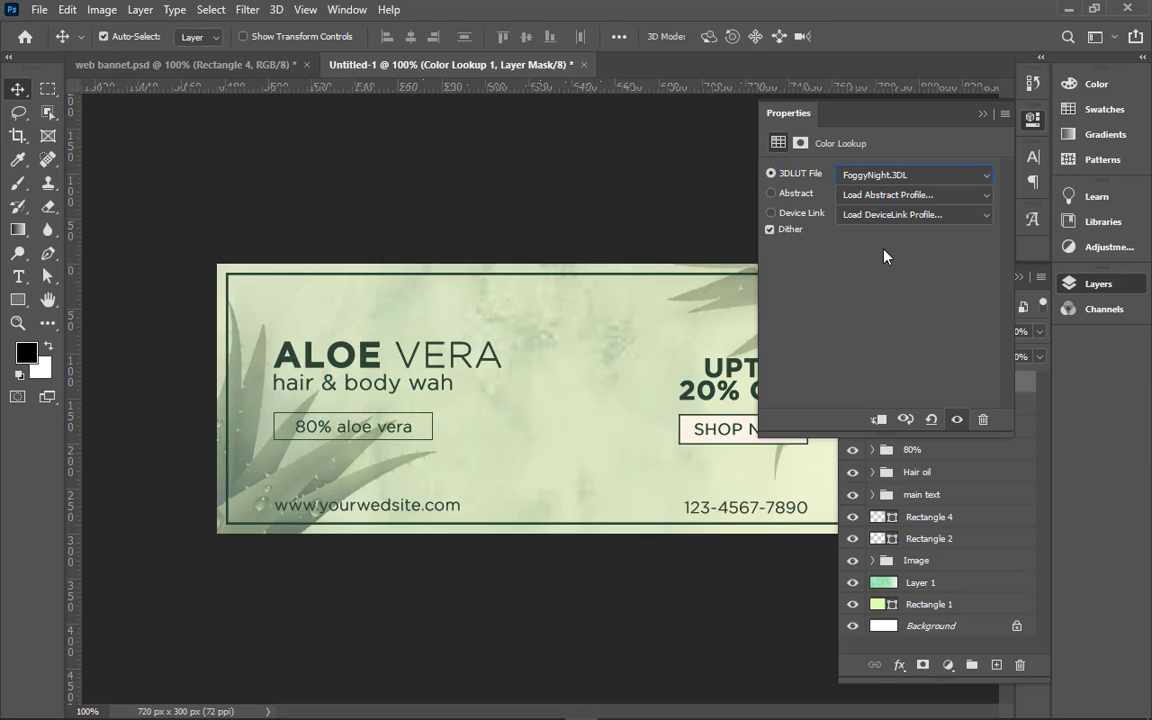
key(Down)
key(Down)
key(Up)
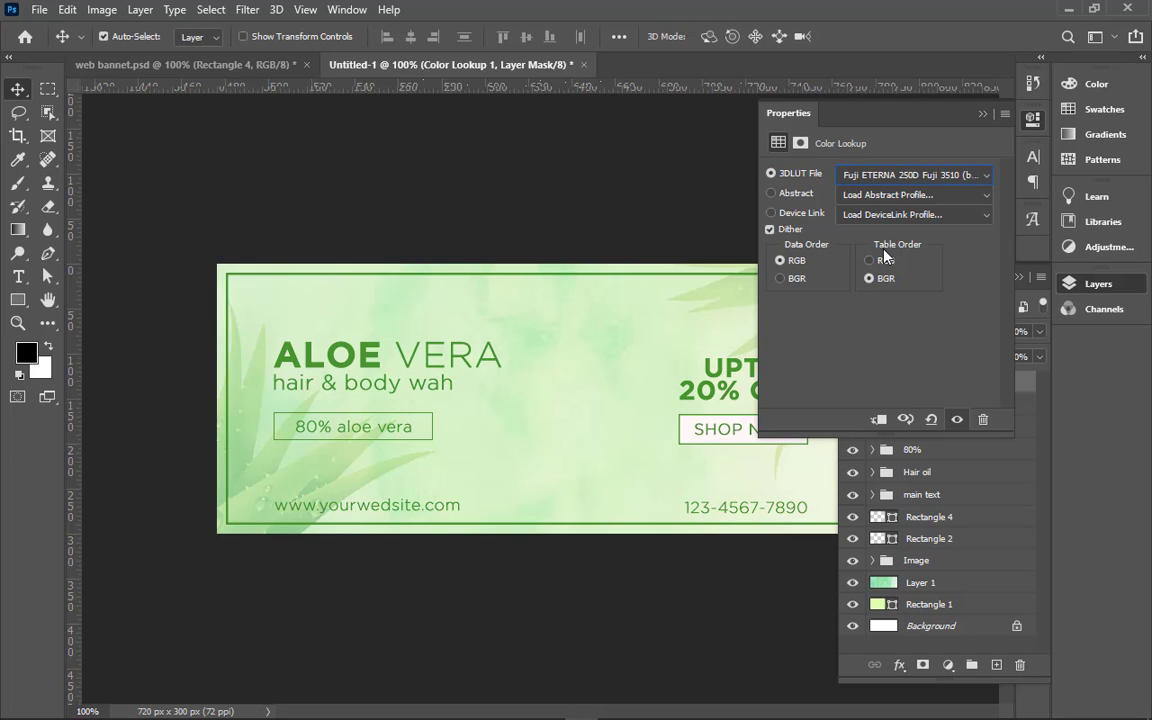
key(Up)
key(Down)
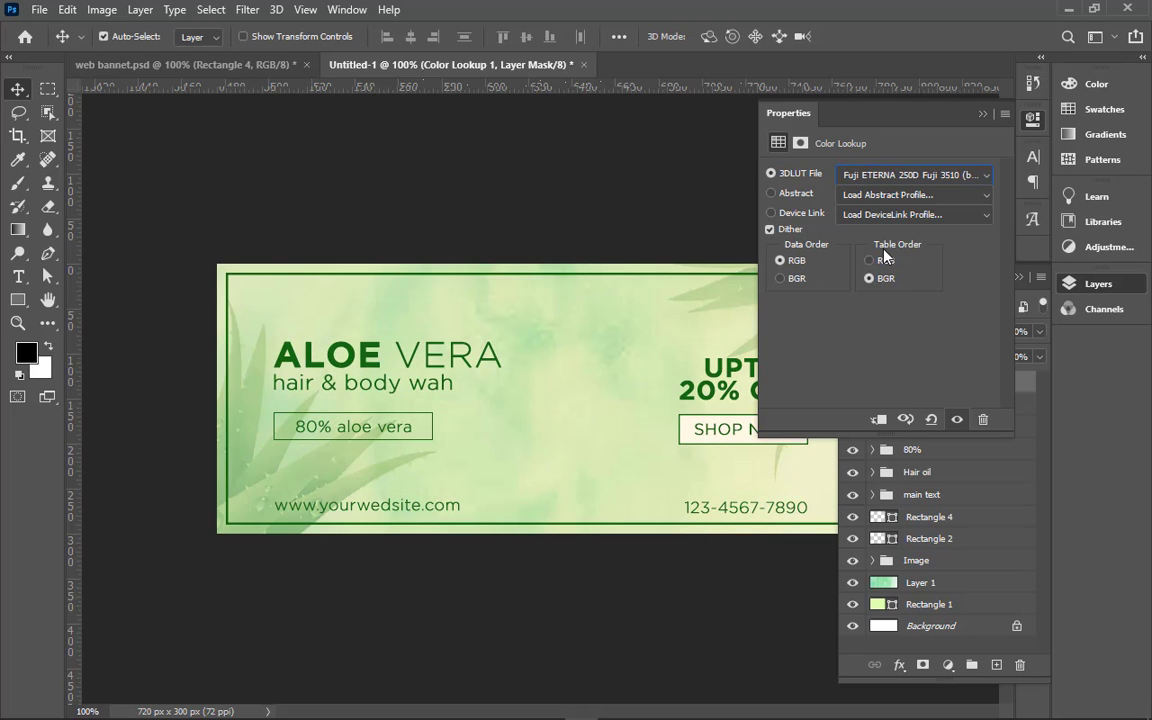
key(Down)
key(Down)
key(Down)
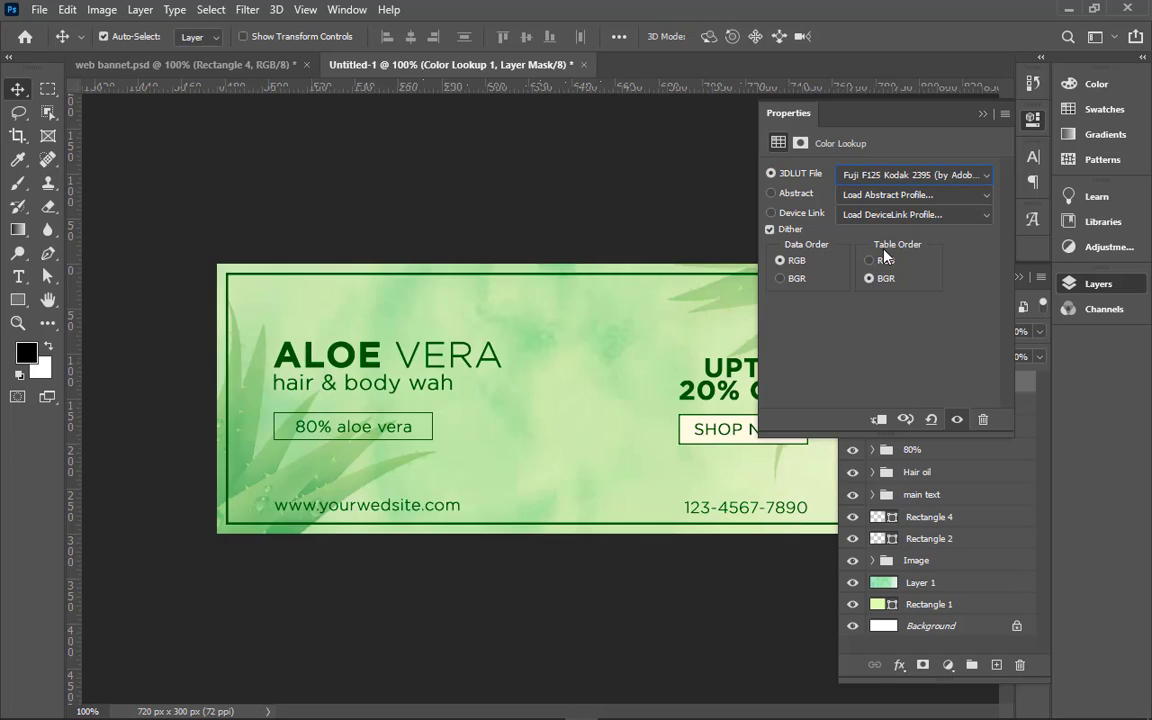
key(Up)
click(983, 114)
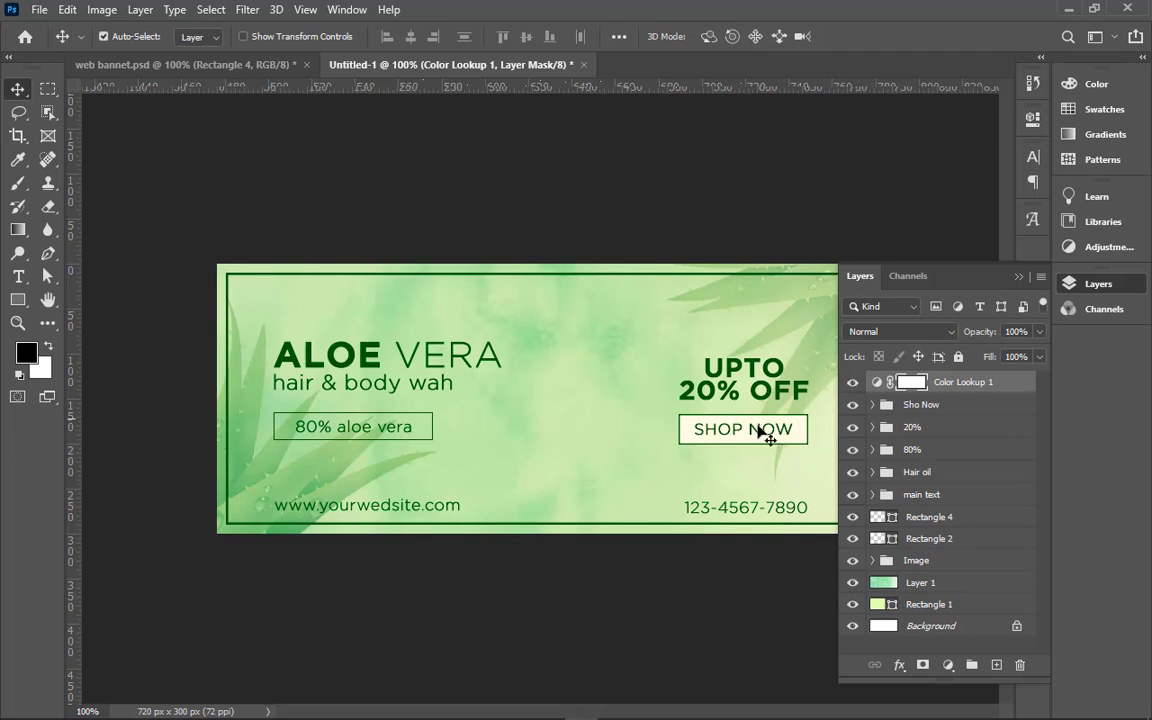
- Try the TensionGreen.3DL and DropBlues.3DL presets on the Color Lookup 1 layer
scroll(690, 433, up, 2)
scroll(690, 433, down, 2)
double_click(876, 385)
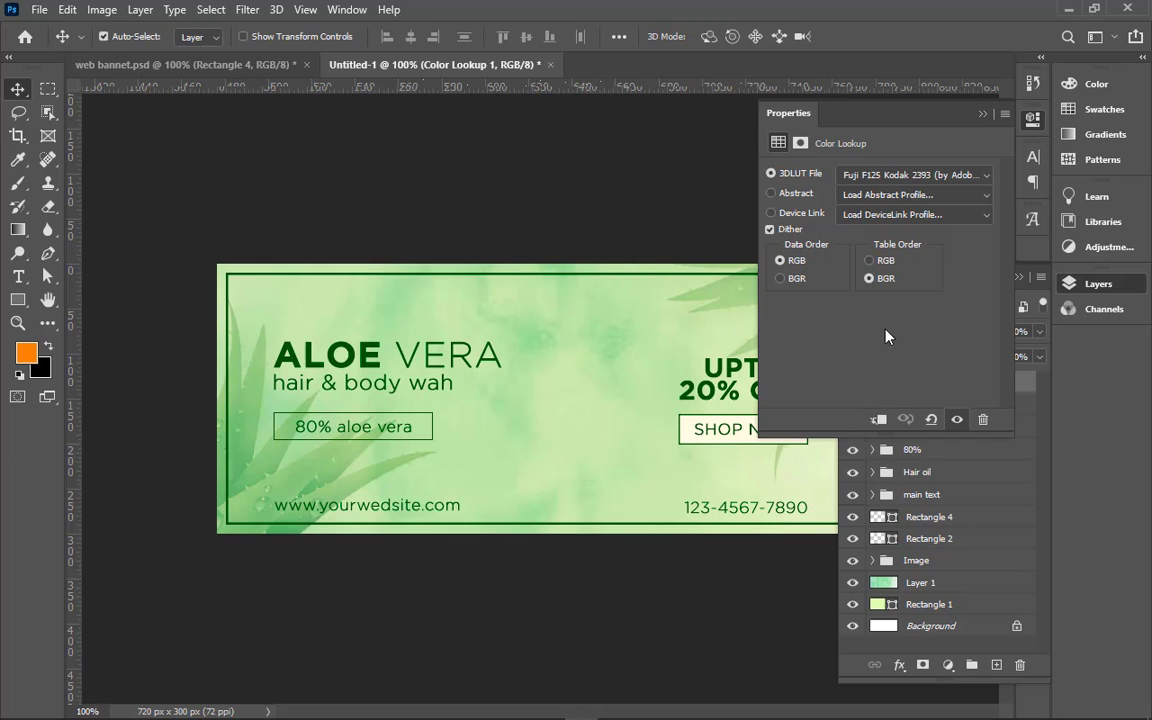
click(977, 183)
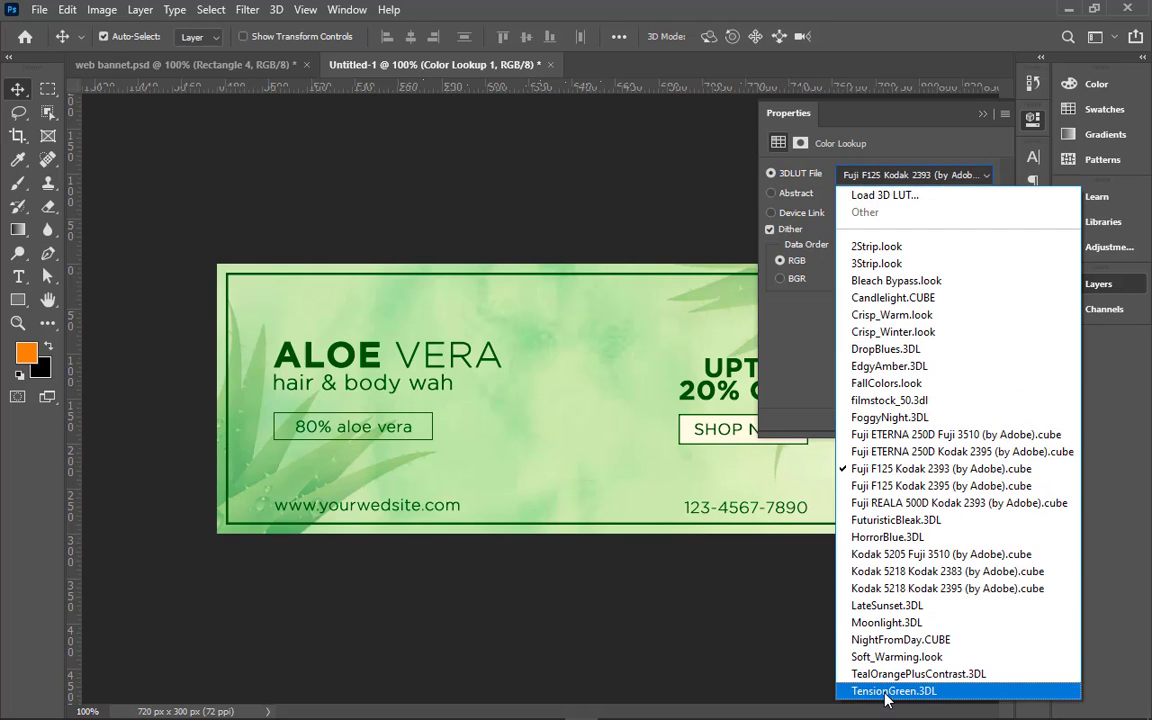
click(872, 625)
click(916, 176)
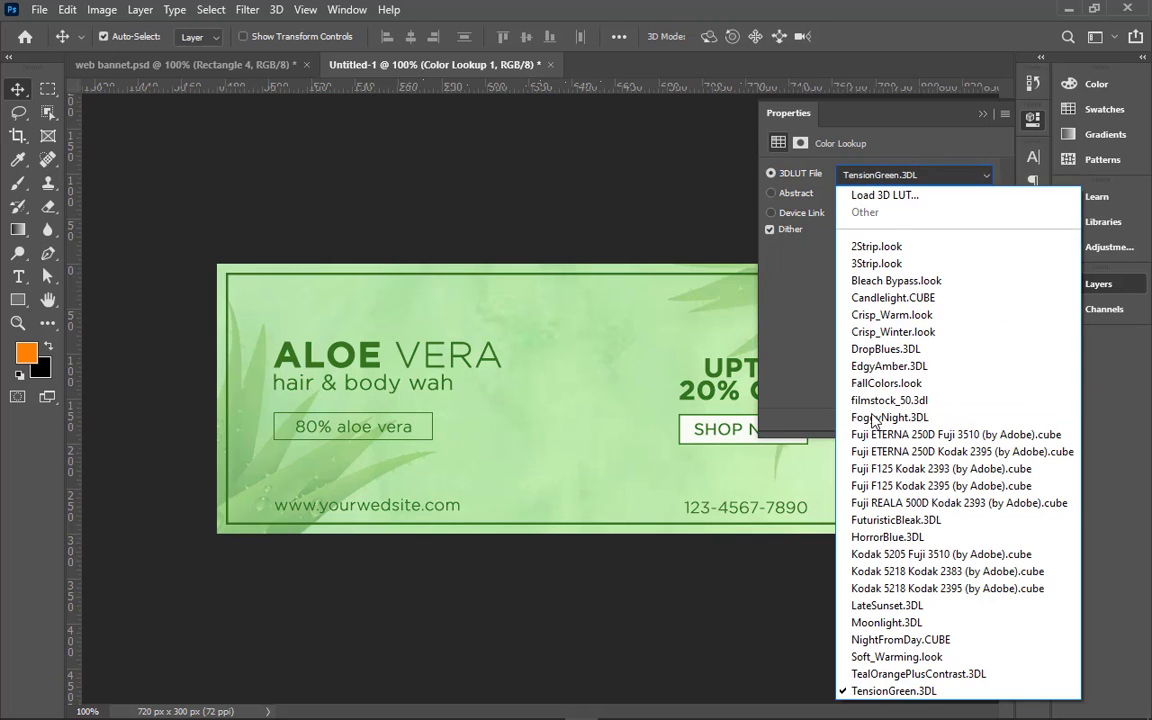
click(893, 349)
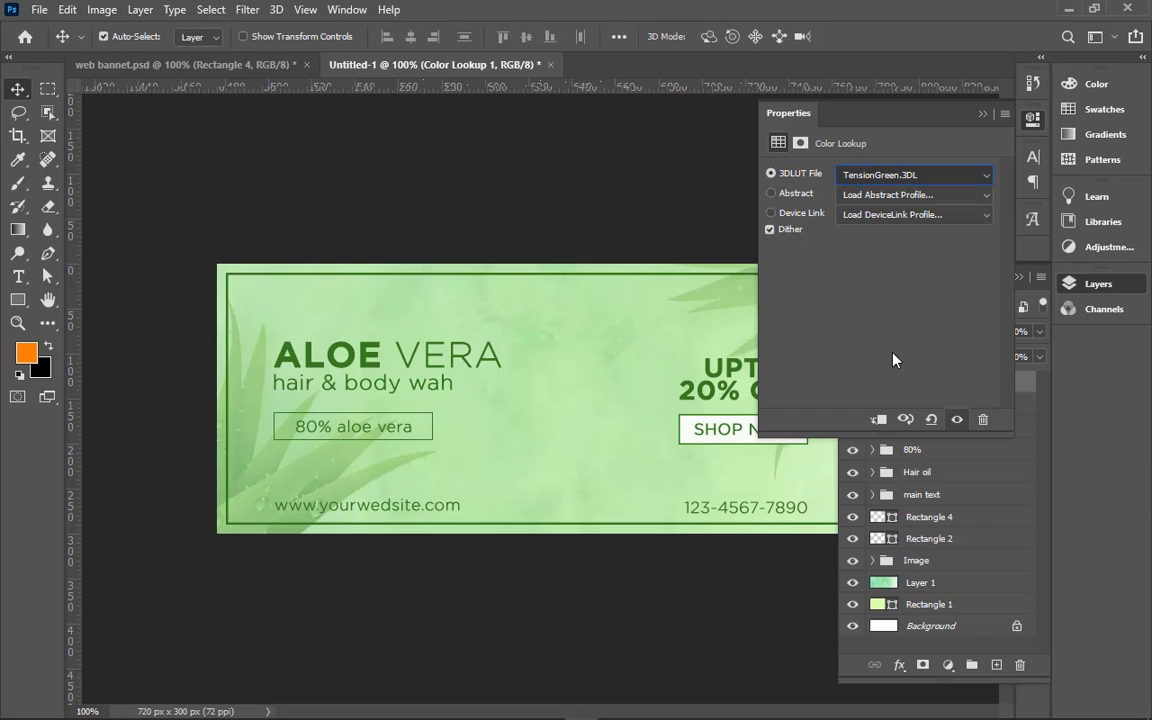
- Try the Candlelight.CUBE, 3Strip.look, Bleach Bypass.look and FoggyNight.3DL presets on the Color Lookup 1 layer
click(909, 178)
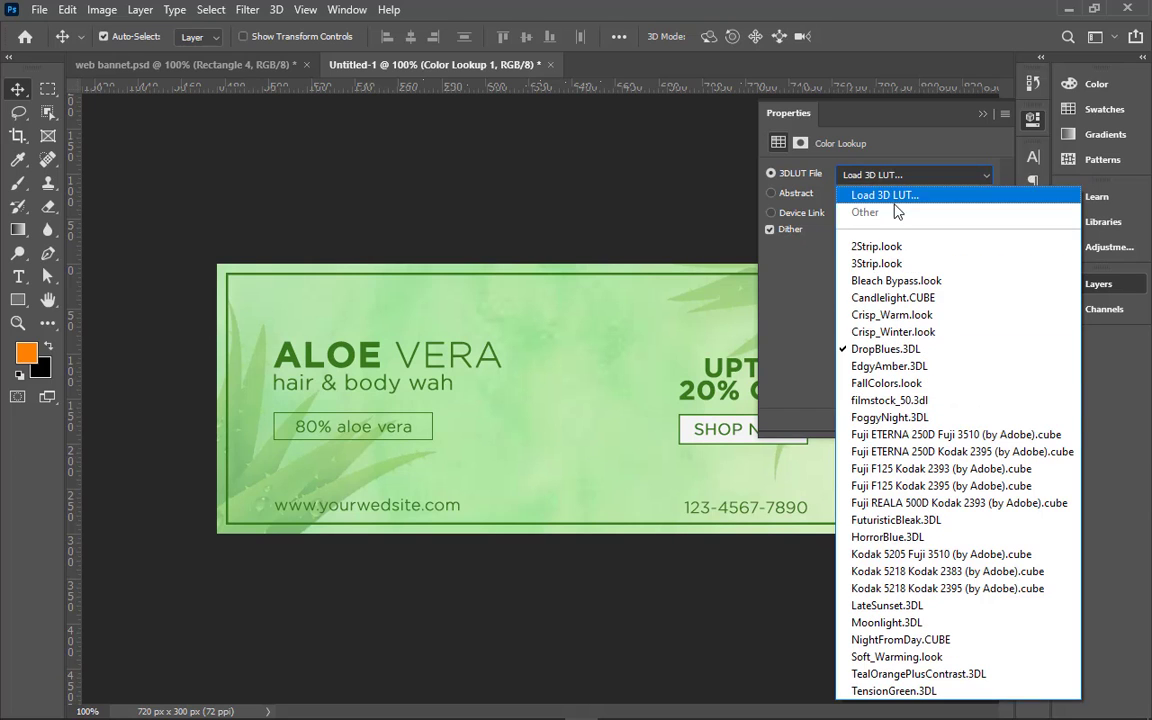
click(872, 291)
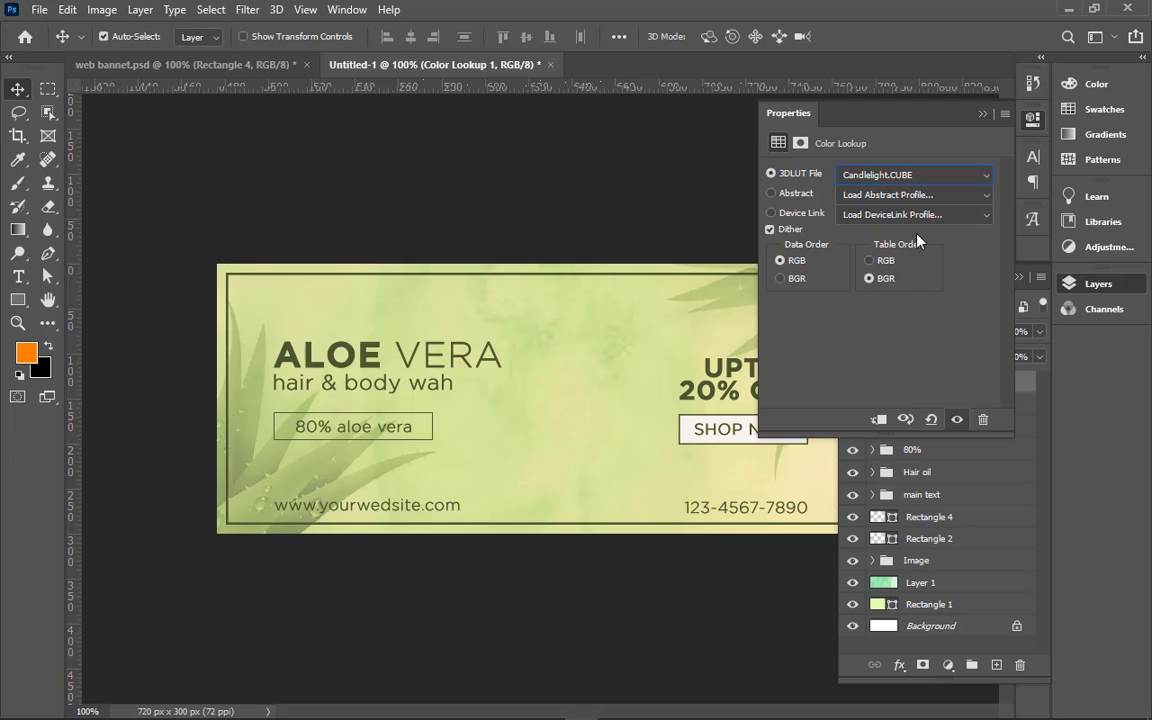
click(923, 178)
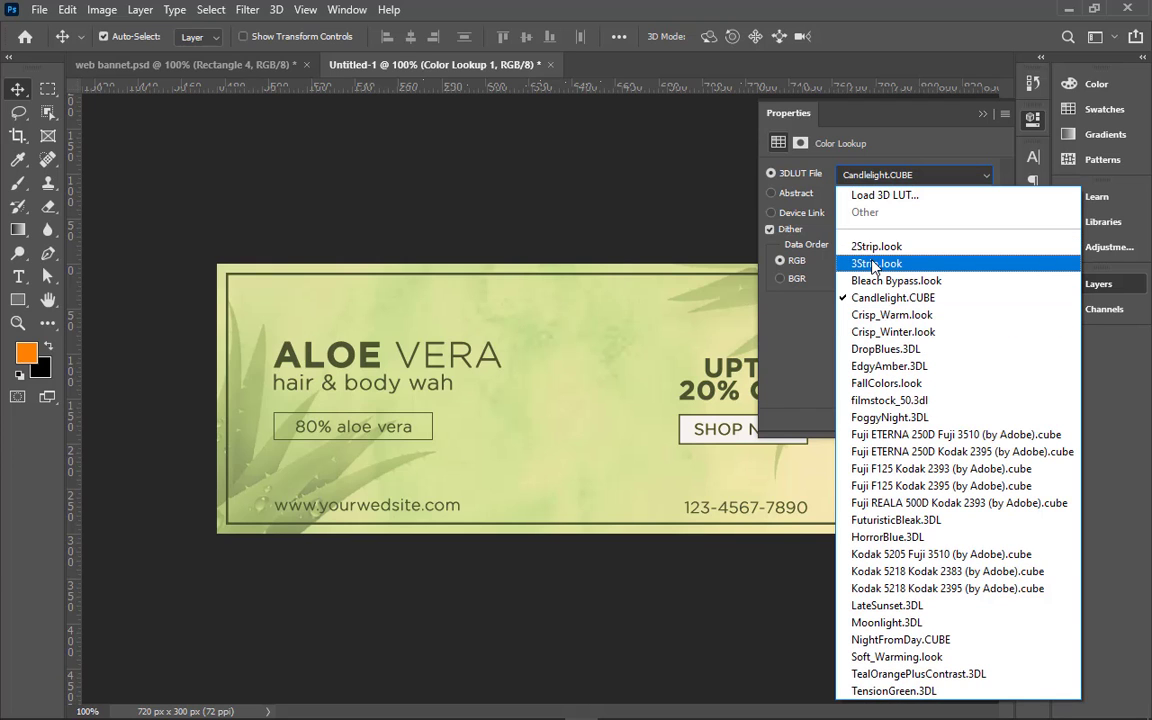
click(872, 264)
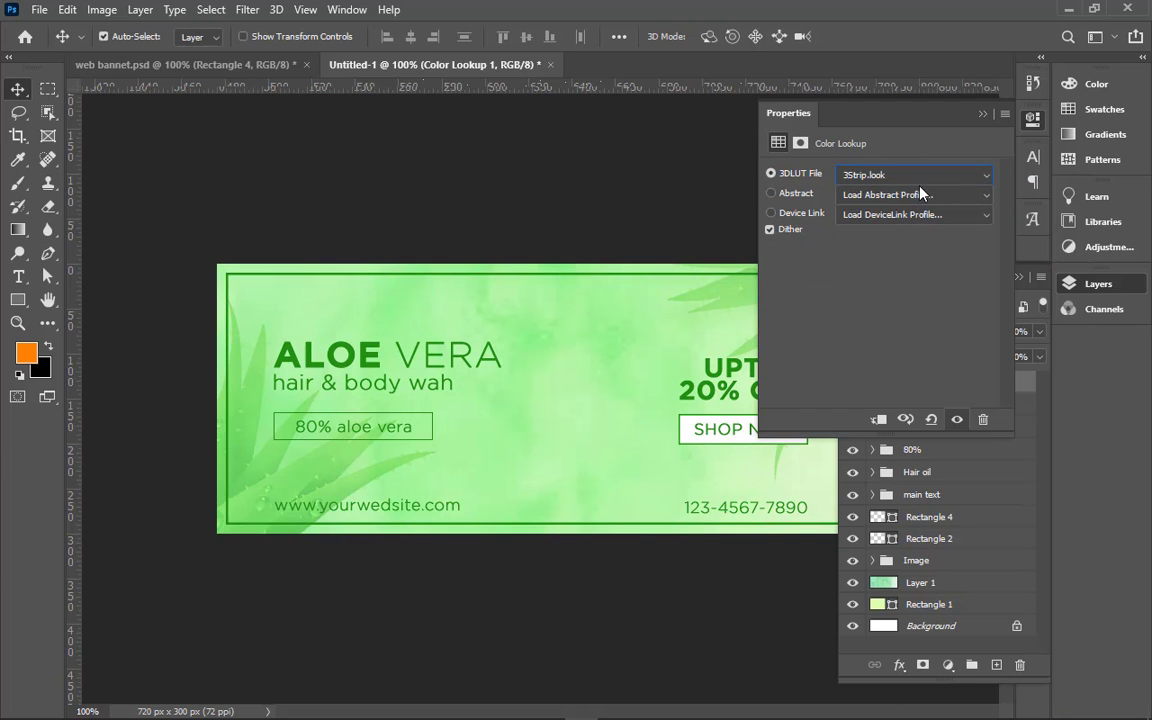
click(915, 180)
click(886, 285)
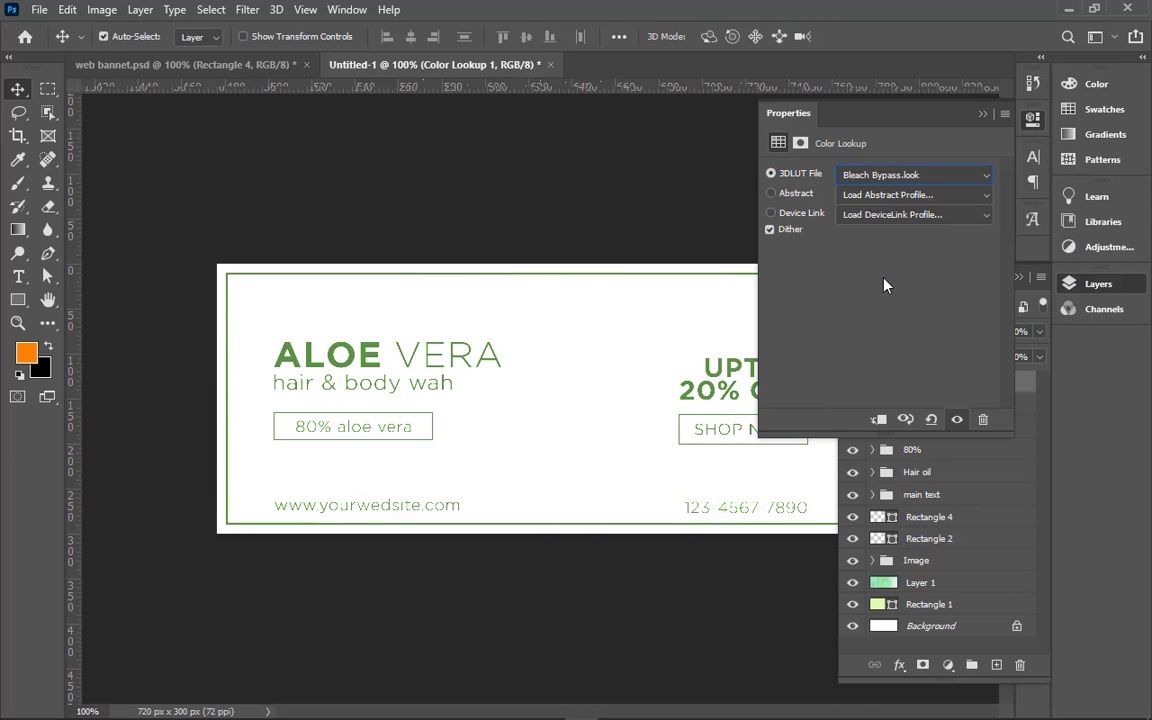
click(895, 177)
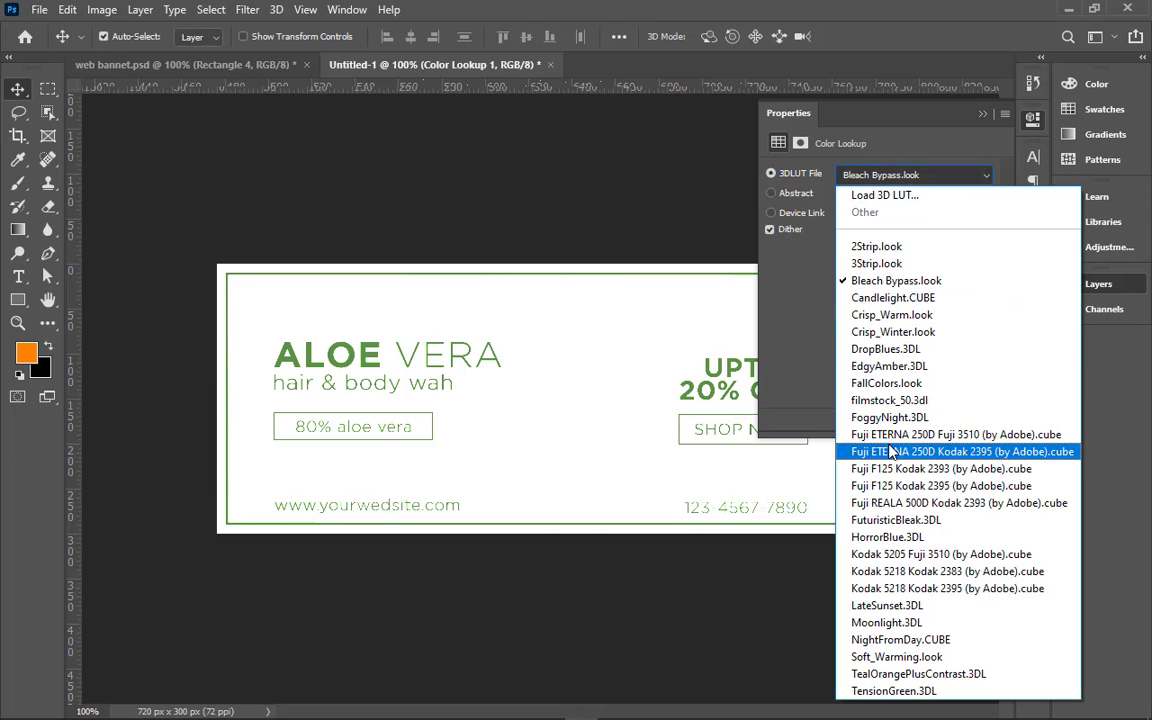
click(889, 420)
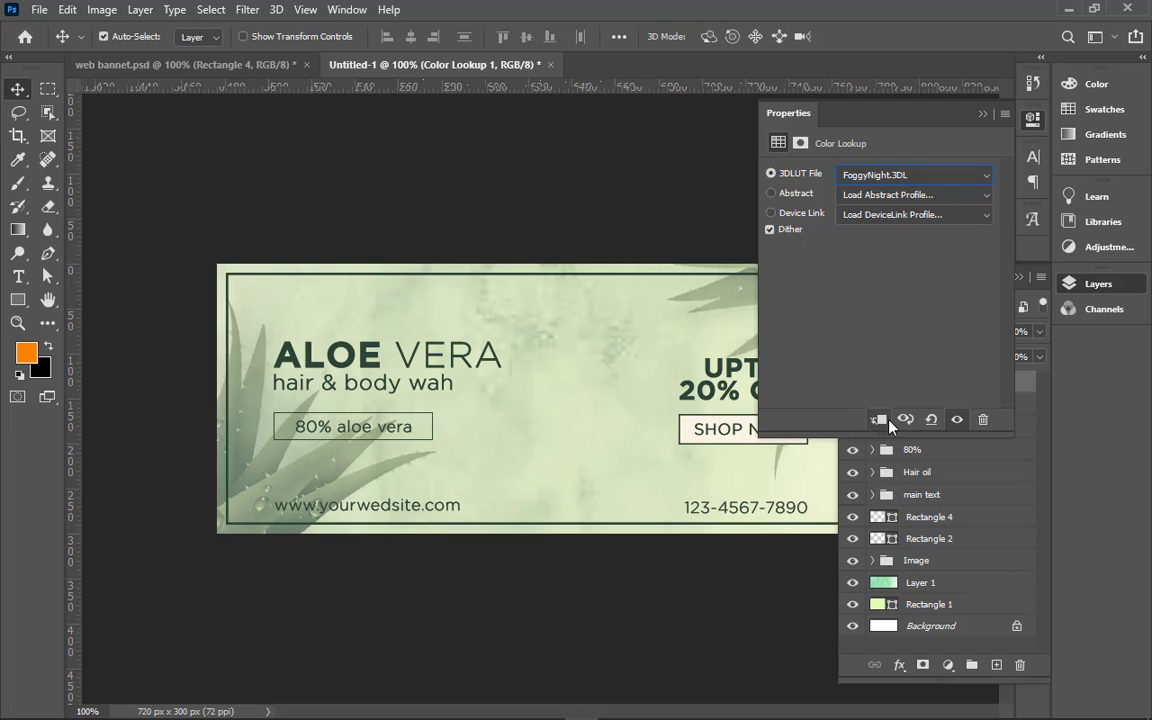
- Set the Color Lookup layer's 3D LUT to Fuji F125 Kodak 2393 (by Adobe).cube and collapse its properties
key(Down)
key(Down)
key(Down)
key(Down)
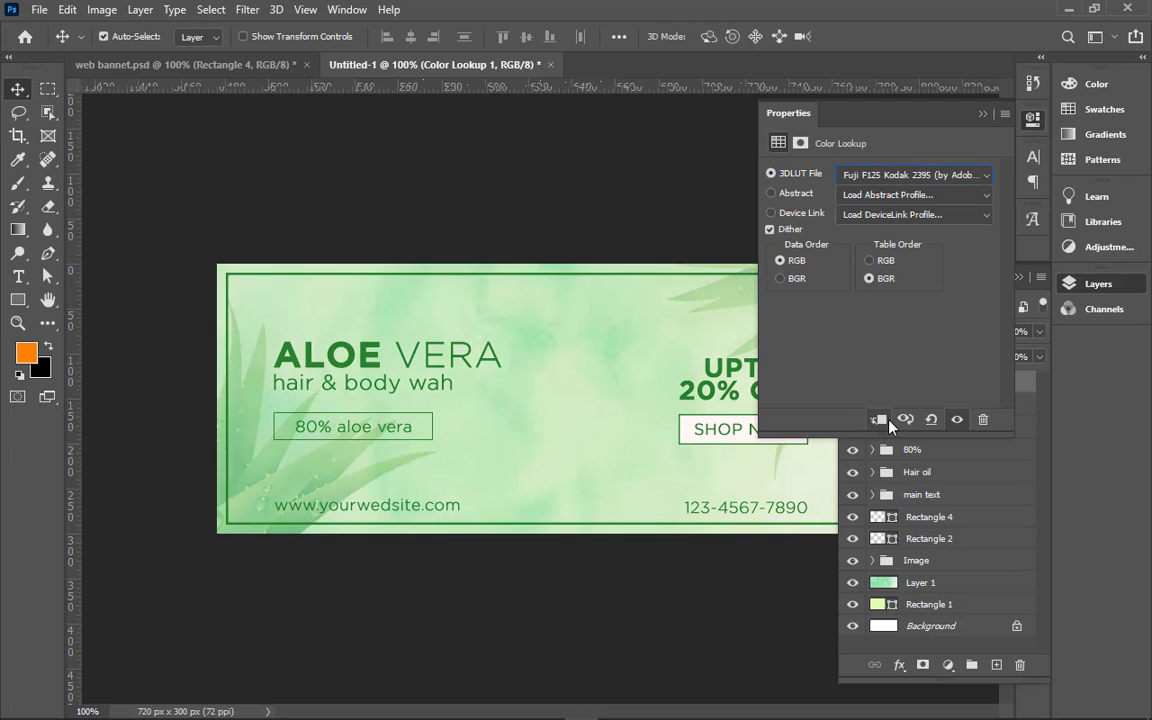
key(Up)
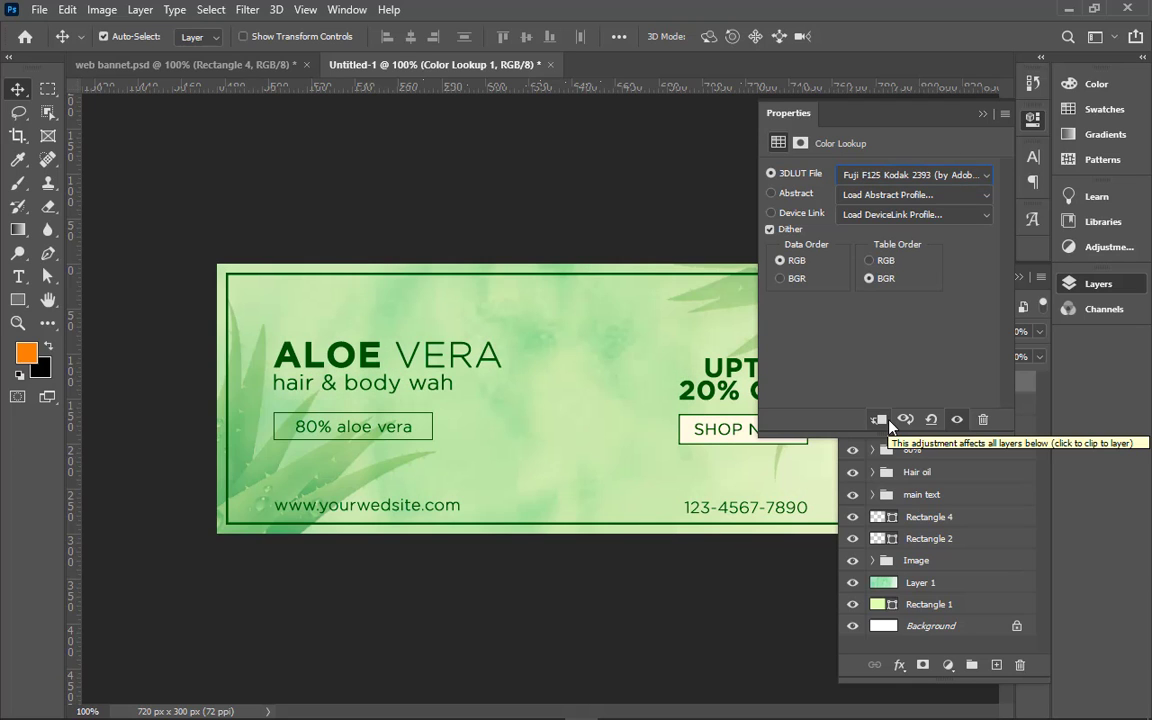
click(983, 115)
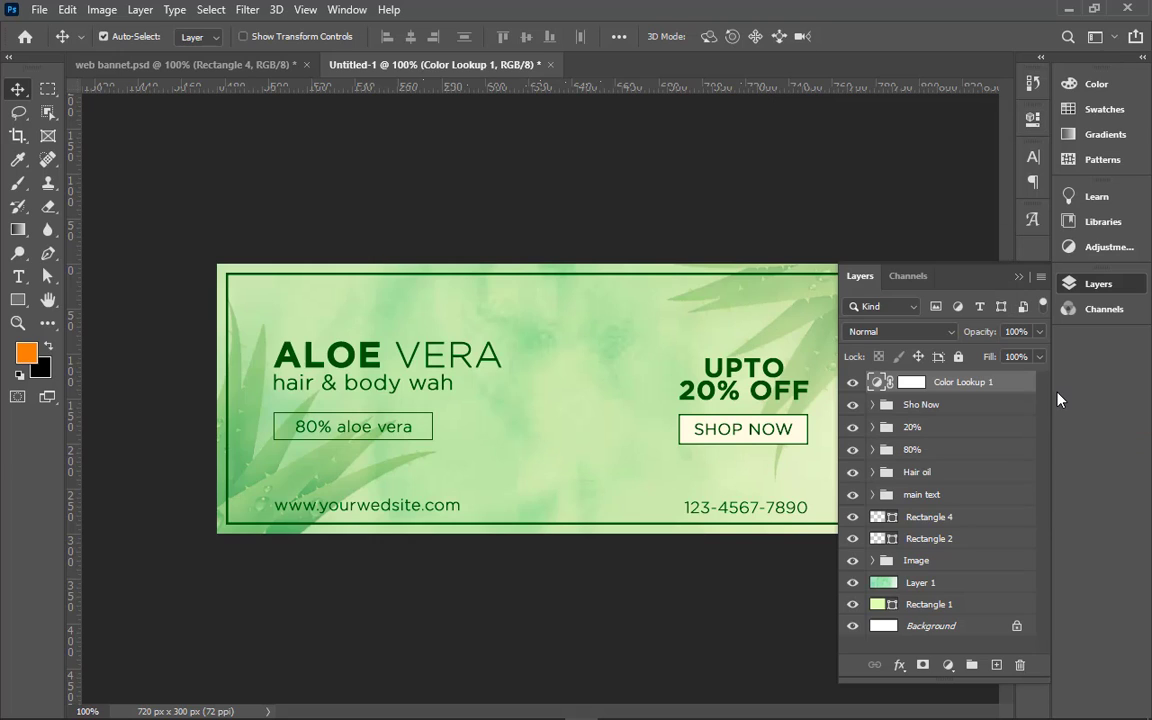
- Export the finished banner as a JPG named web bannet 1 to the Desktop
key(ctrl+minus)
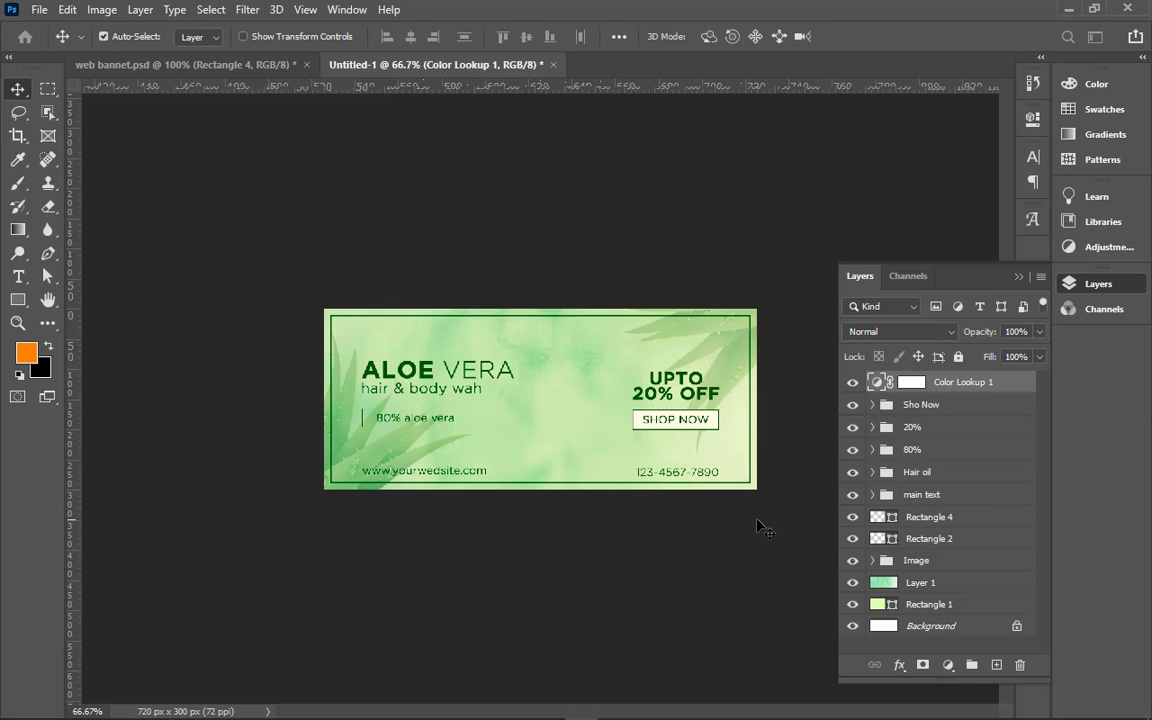
key(alt+shift+ctrl+w)
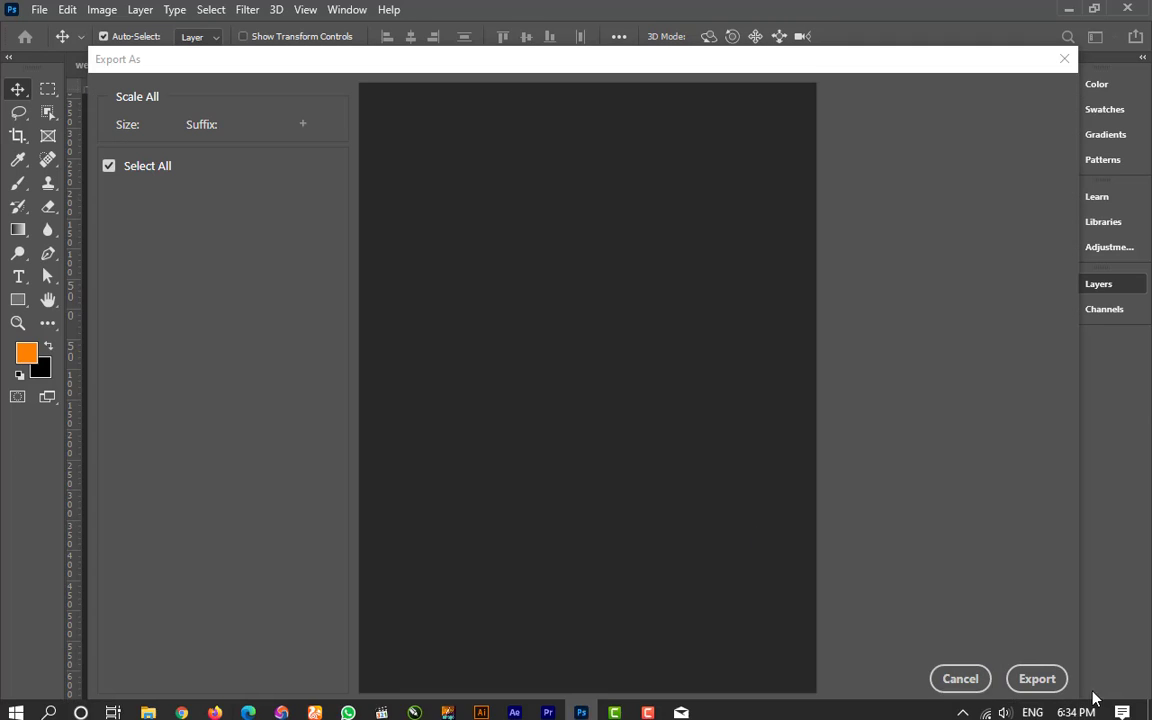
click(1037, 678)
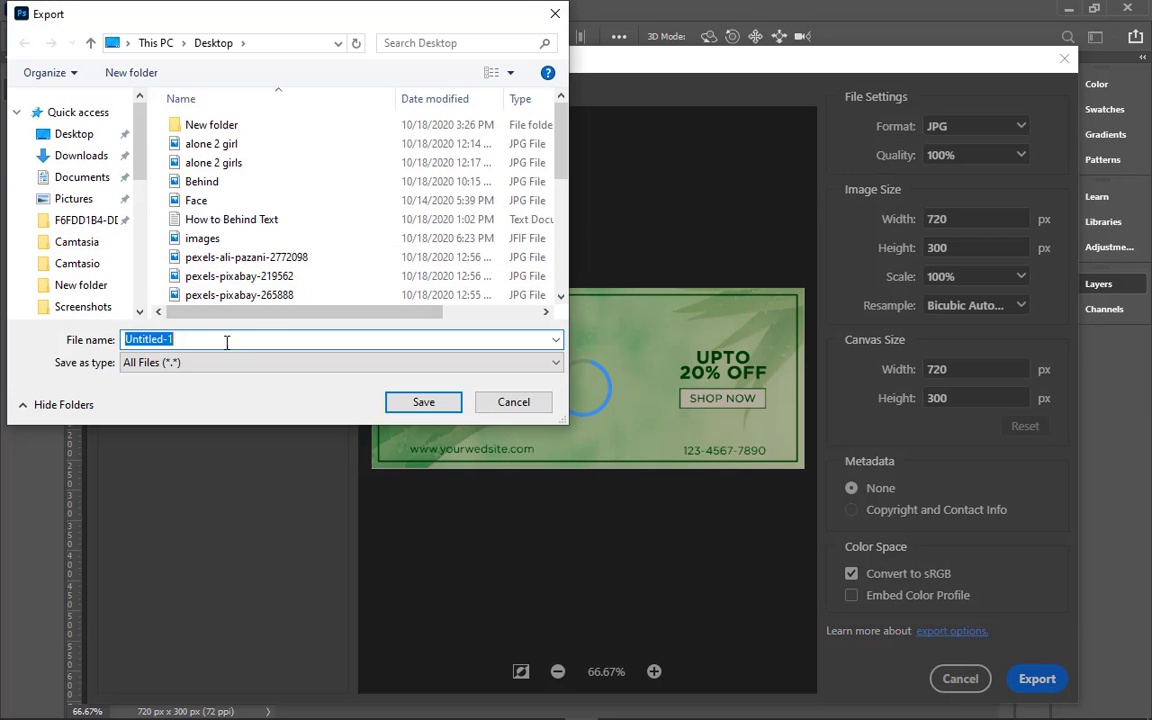
scroll(325, 275, down, 5)
click(225, 218)
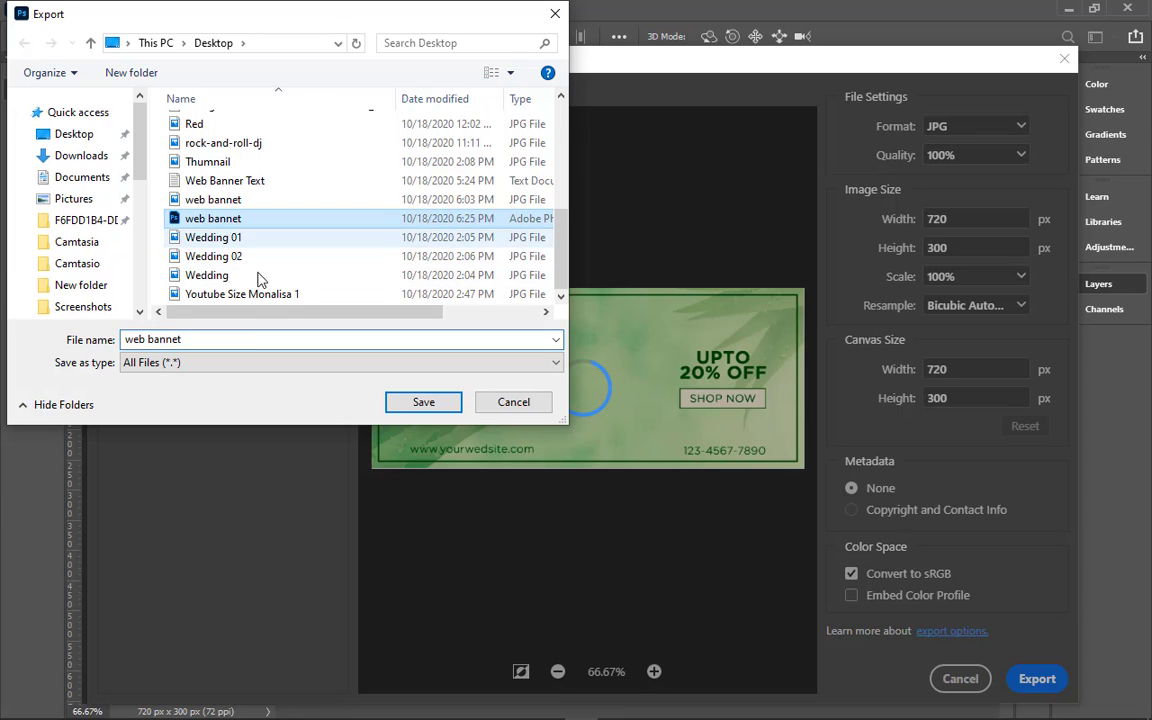
click(259, 340)
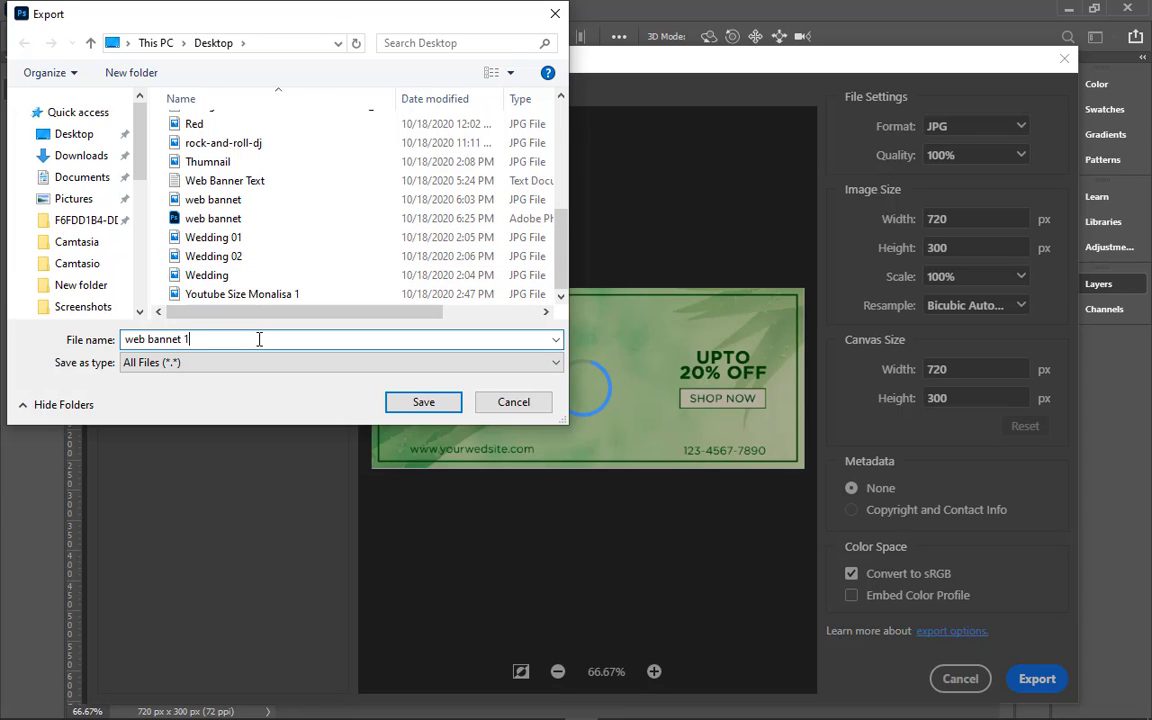
key(Return)
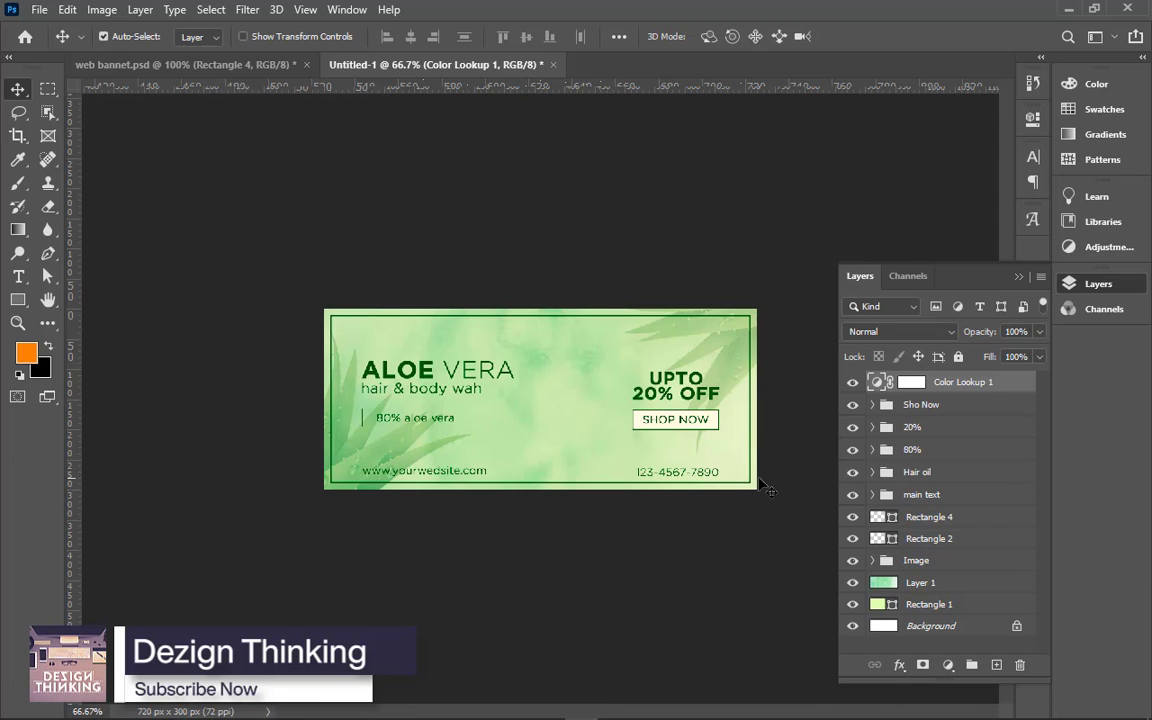
- Save the layered document on the computer's Desktop as web bannet 1.psd, with Maximize Compatibility on
key(ctrl+s)
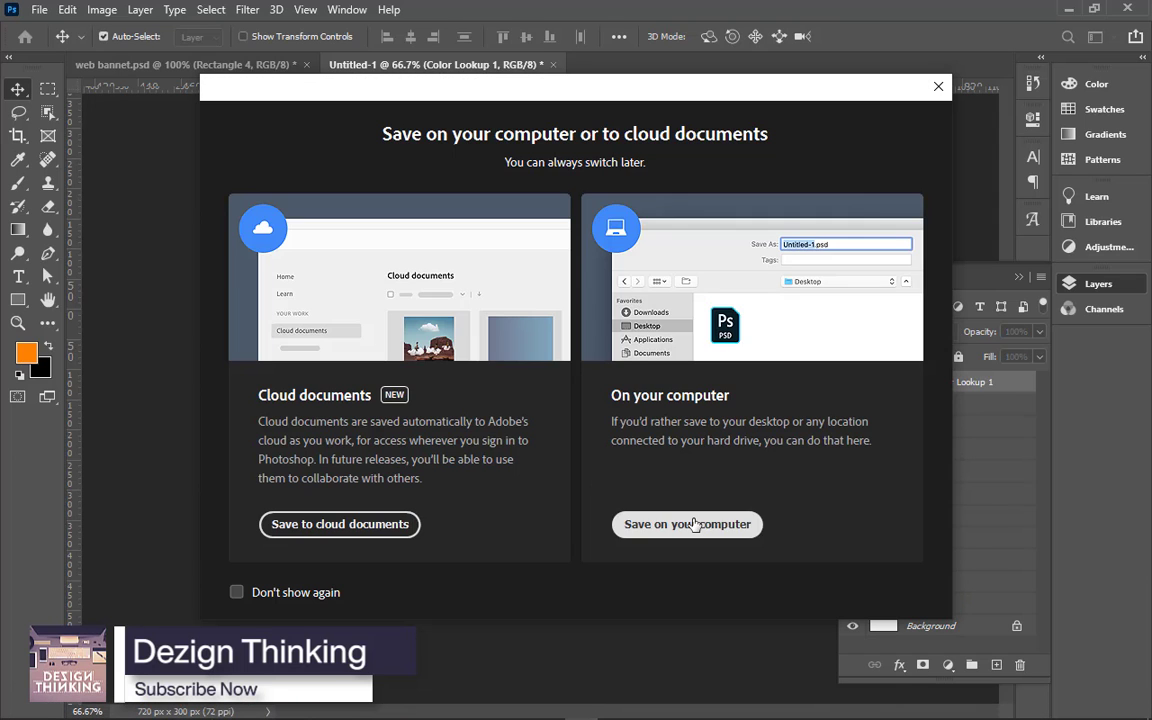
click(692, 522)
click(250, 145)
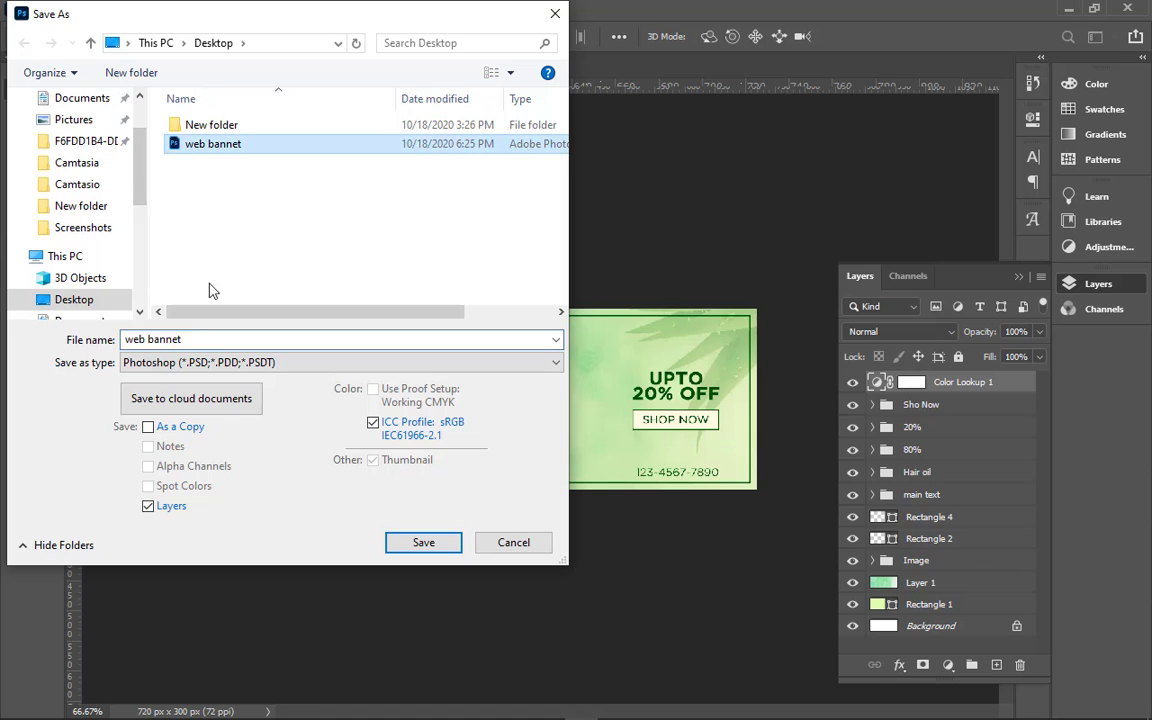
click(220, 338)
click(220, 338)
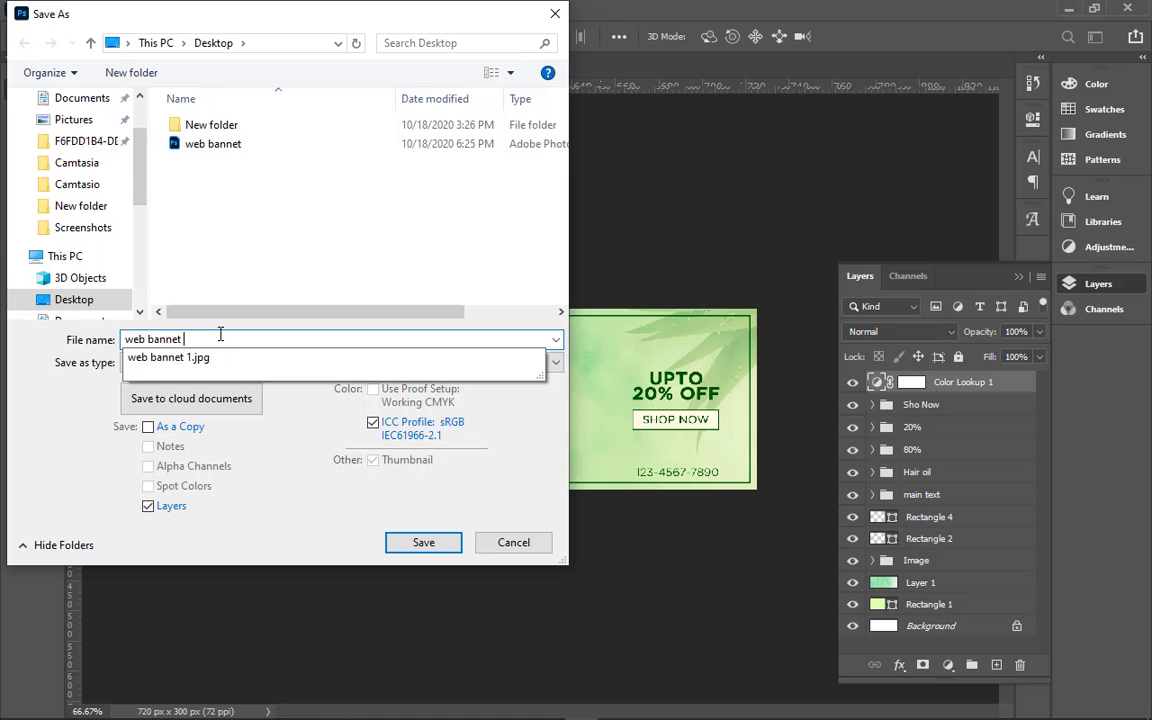
key(Return)
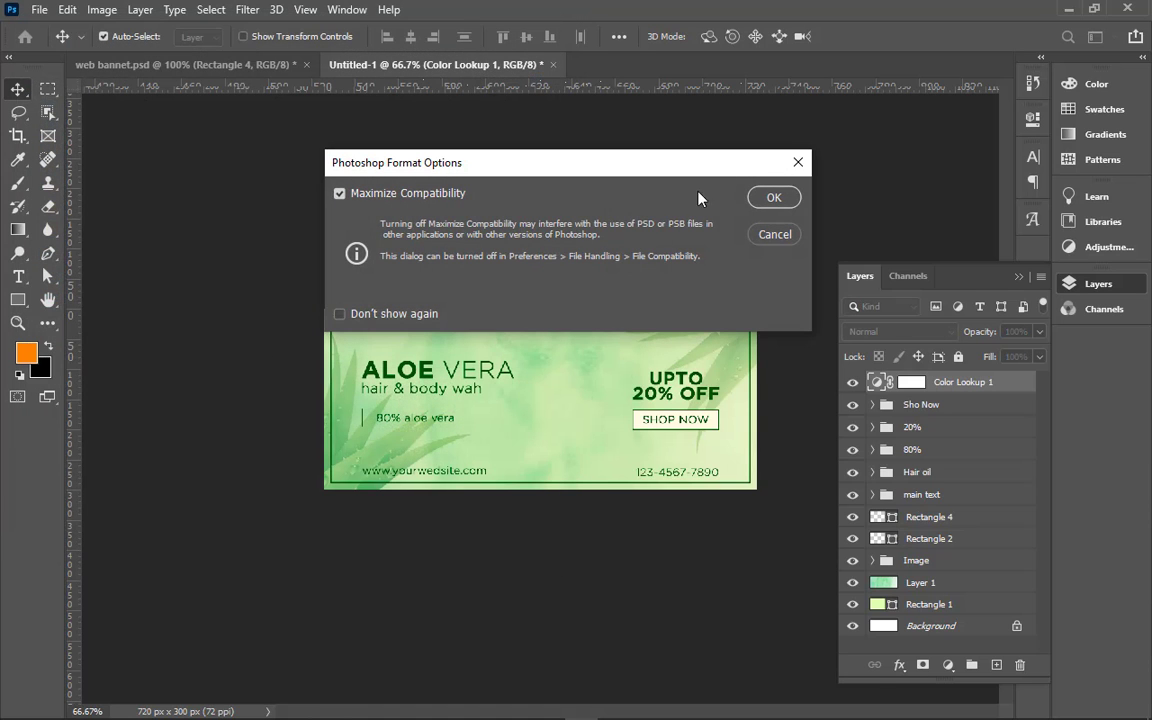
key(Return)
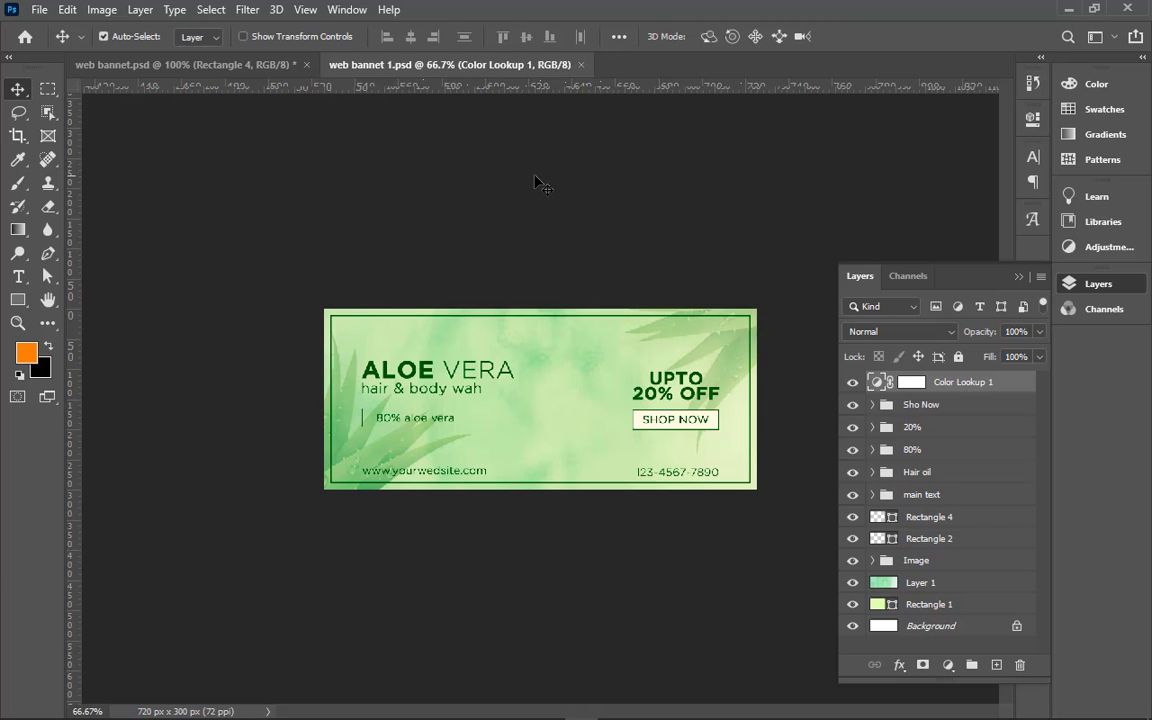
- Close the original web bannet.psd document and minimize the application window to show the desktop
click(250, 66)
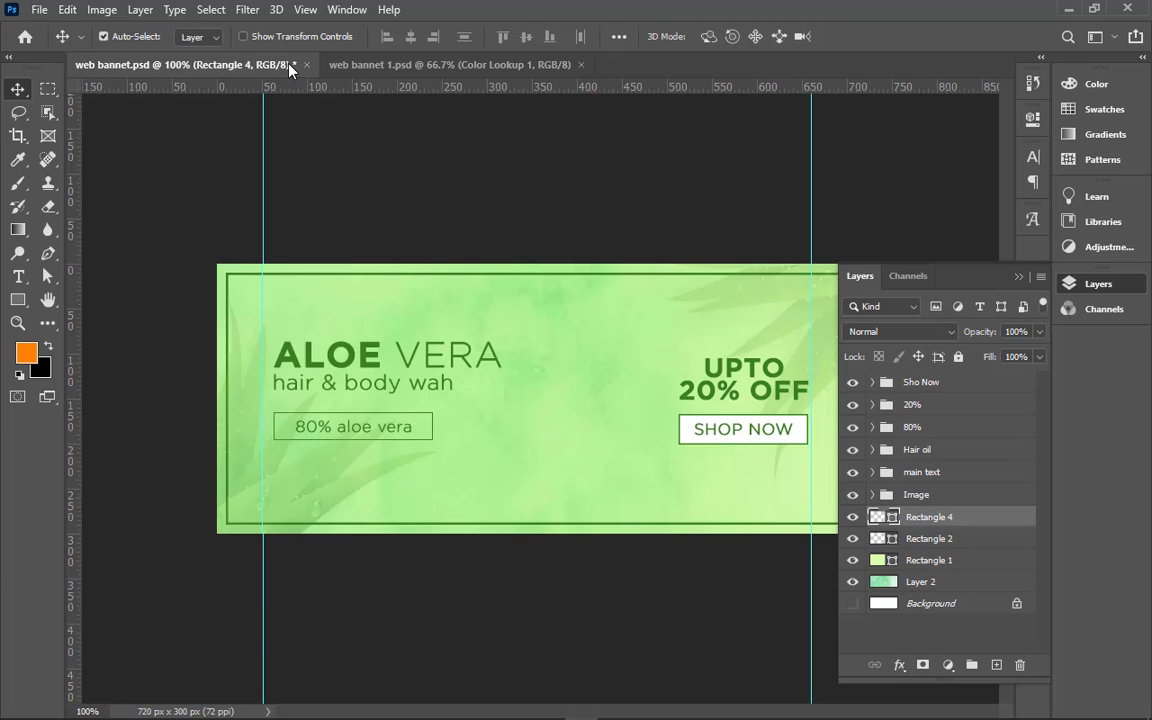
click(293, 65)
click(567, 283)
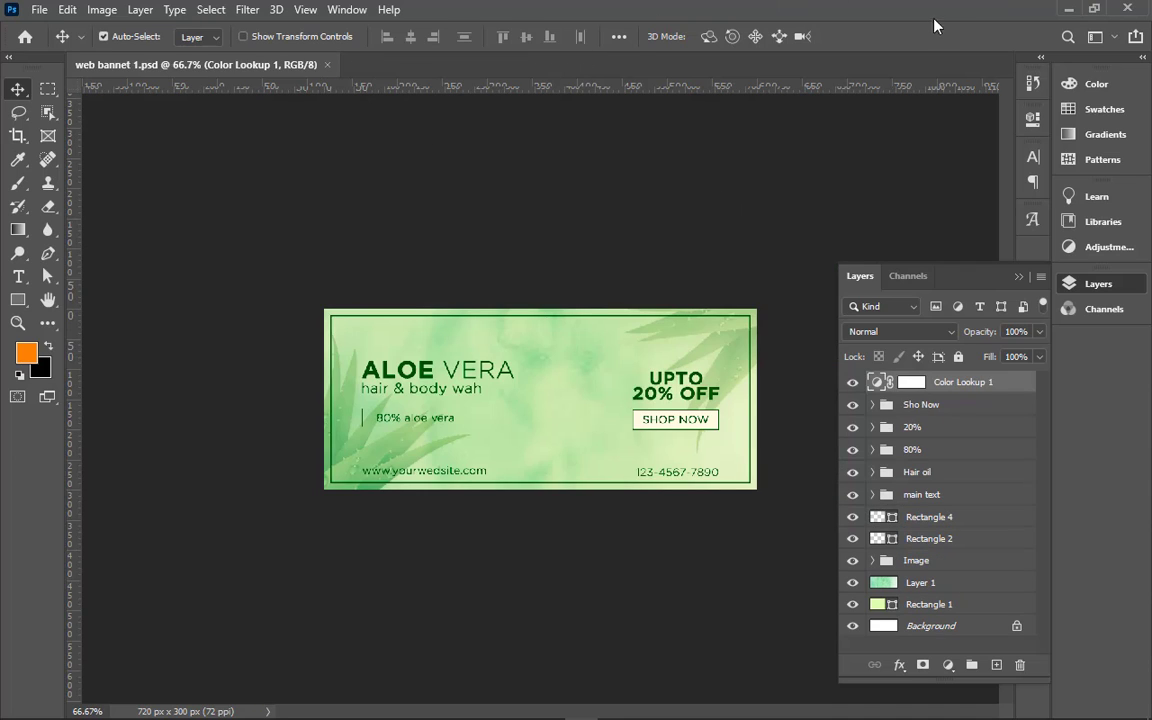
click(1076, 10)
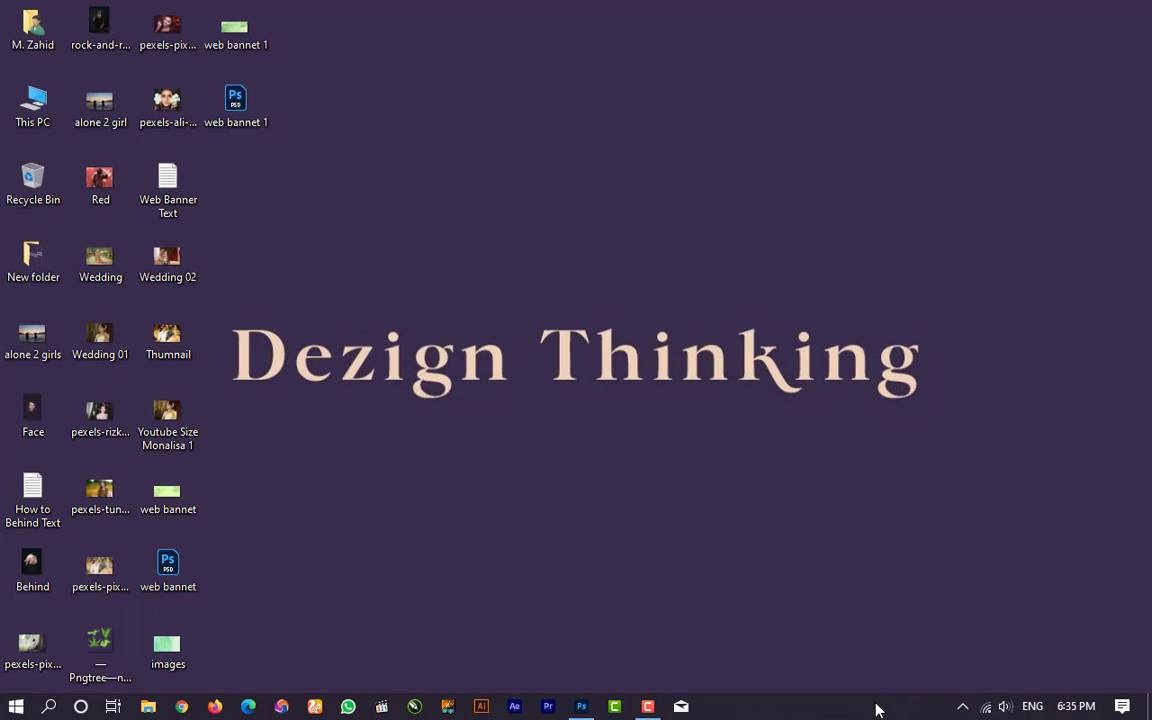